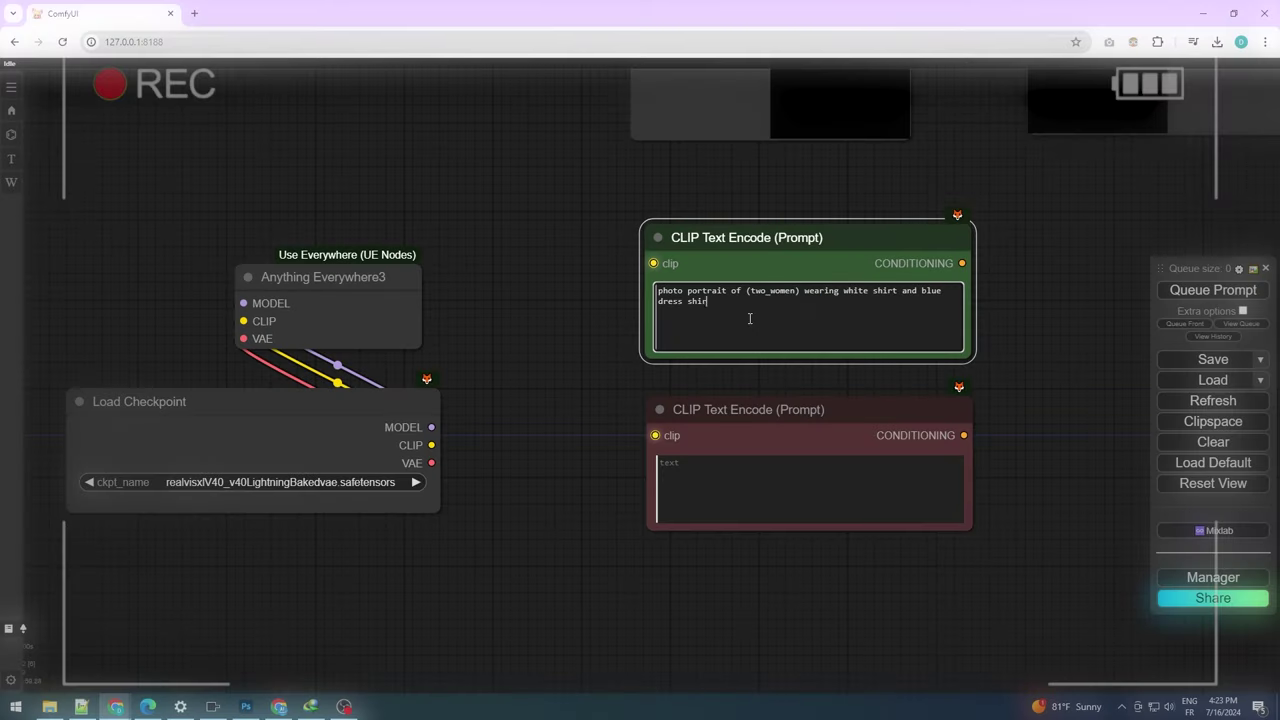
End the positive prompt with 'city view', write the 'NSFW, nude, nal' negative prompt, and set latent height 832
type("city view")
left_click(793, 495)
type("NSFW, nude, nal")
scroll(720, 446, "down", 3)
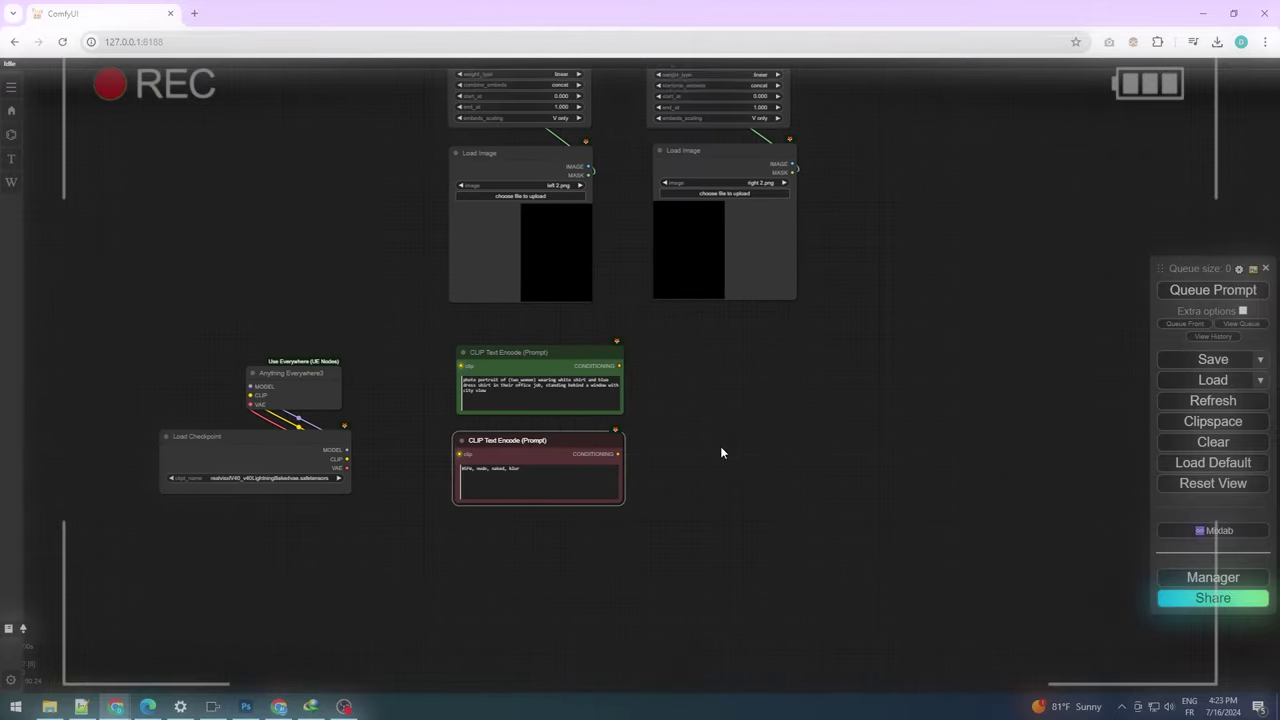
scroll(748, 535, "up", 3)
type("832")
key("Return")
Add a KSampler node and connect the positive prompt to it
double_click(645, 350)
type("KSampler")
key("Return")
left_click_drag(509, 319, 603, 369)
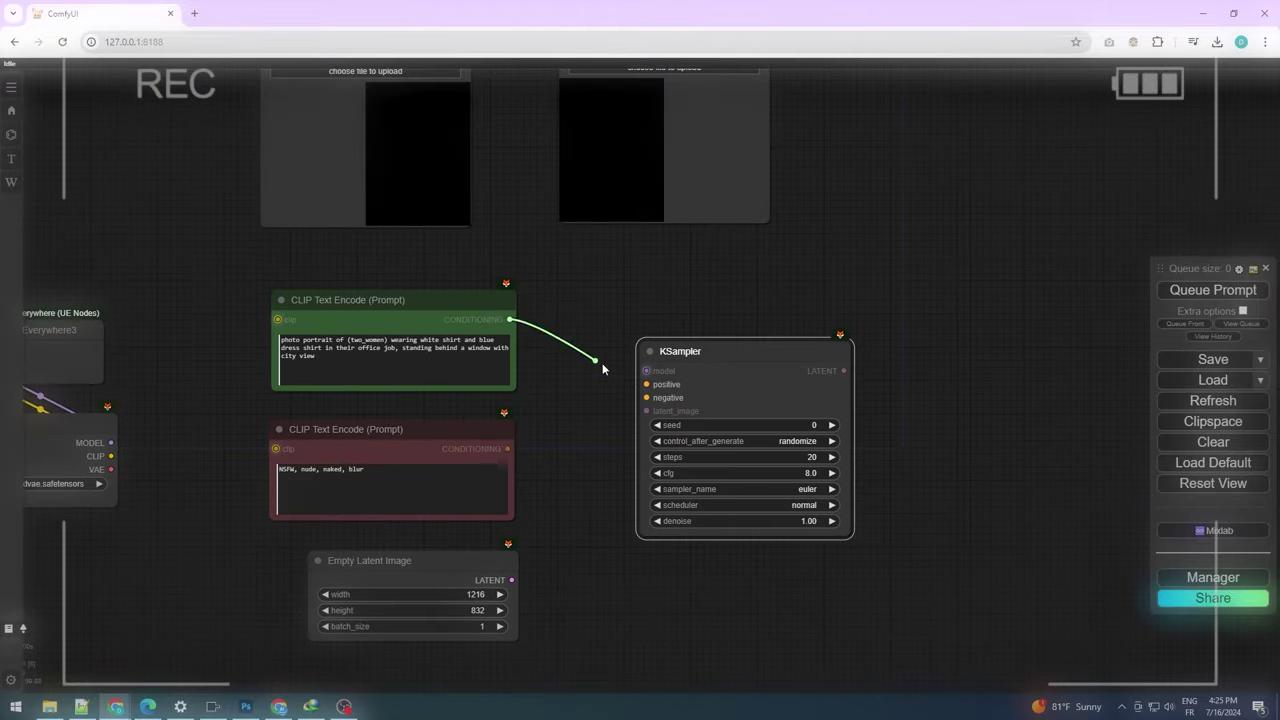
Set the KSampler seed to 5738738, fixed, with 10 sampling steps
double_click(745, 425)
type("5738738")
key("Return")
left_click(797, 441)
double_click(745, 457)
type("10")
key("Return")
double_click(745, 473)
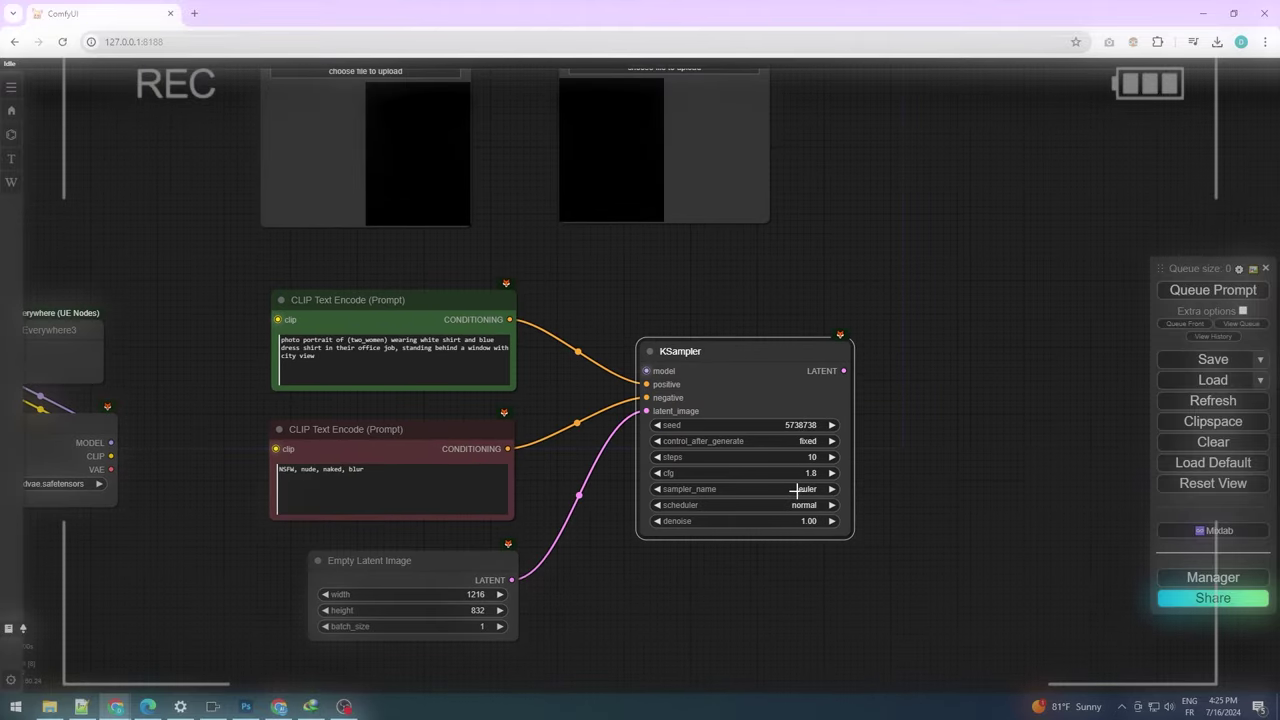
scroll(858, 514, "down", 3)
scroll(840, 497, "up", 2)
Decode the sampler's latent with VAE Decode and show it in a Preview Image node
mouse_move(843, 371)
left_mouse_down()
mouse_move(806, 368)
mouse_move(863, 371)
left_mouse_up()
left_click(837, 403)
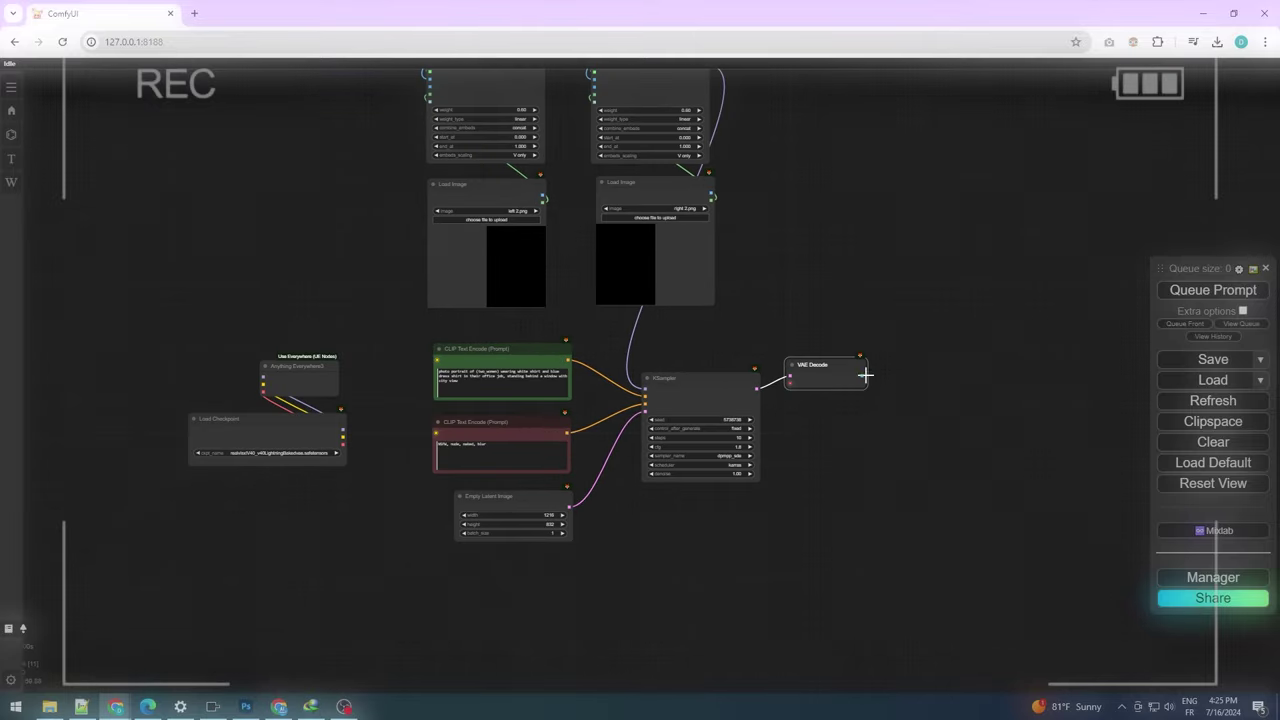
left_click(880, 400)
scroll(838, 429, "up", 2)
scroll(838, 435, "down", 3)
scroll(910, 507, "up", 8)
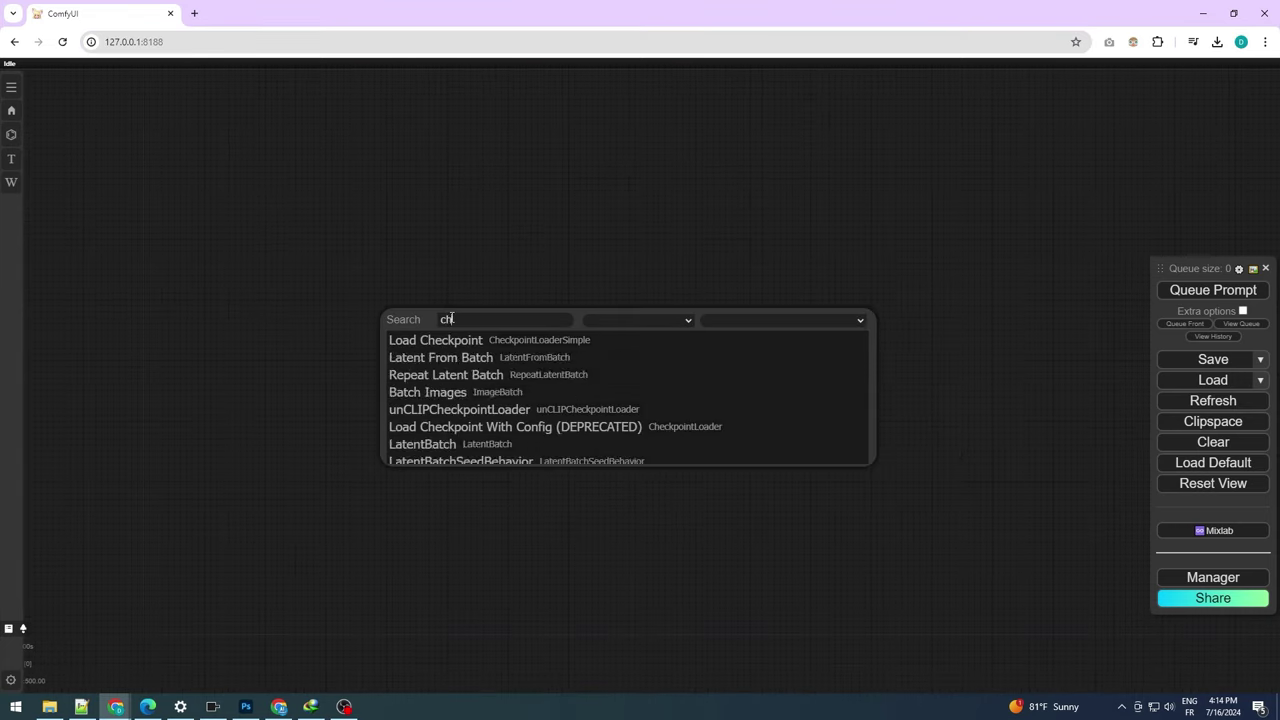
Add a Load Checkpoint node set to realvisxlV40_v40LightningBakedvae
type("eckpoint")
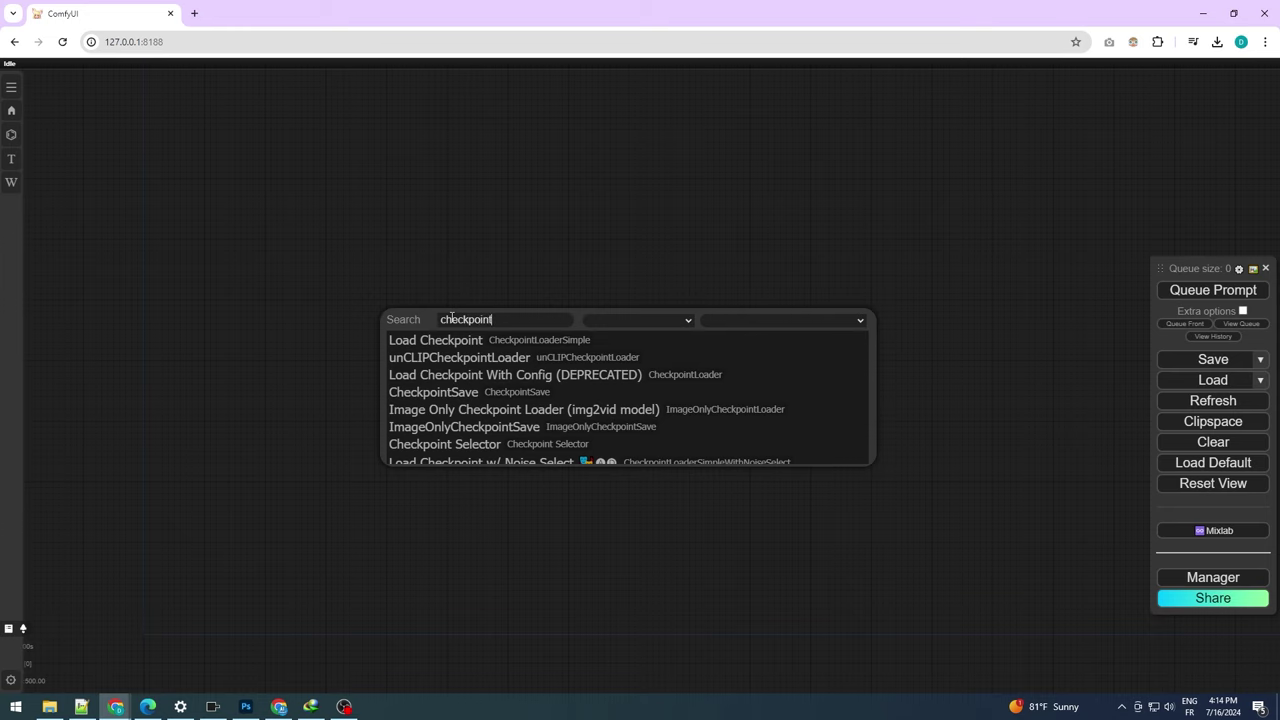
left_click(436, 340)
scroll(549, 328, "up", 2)
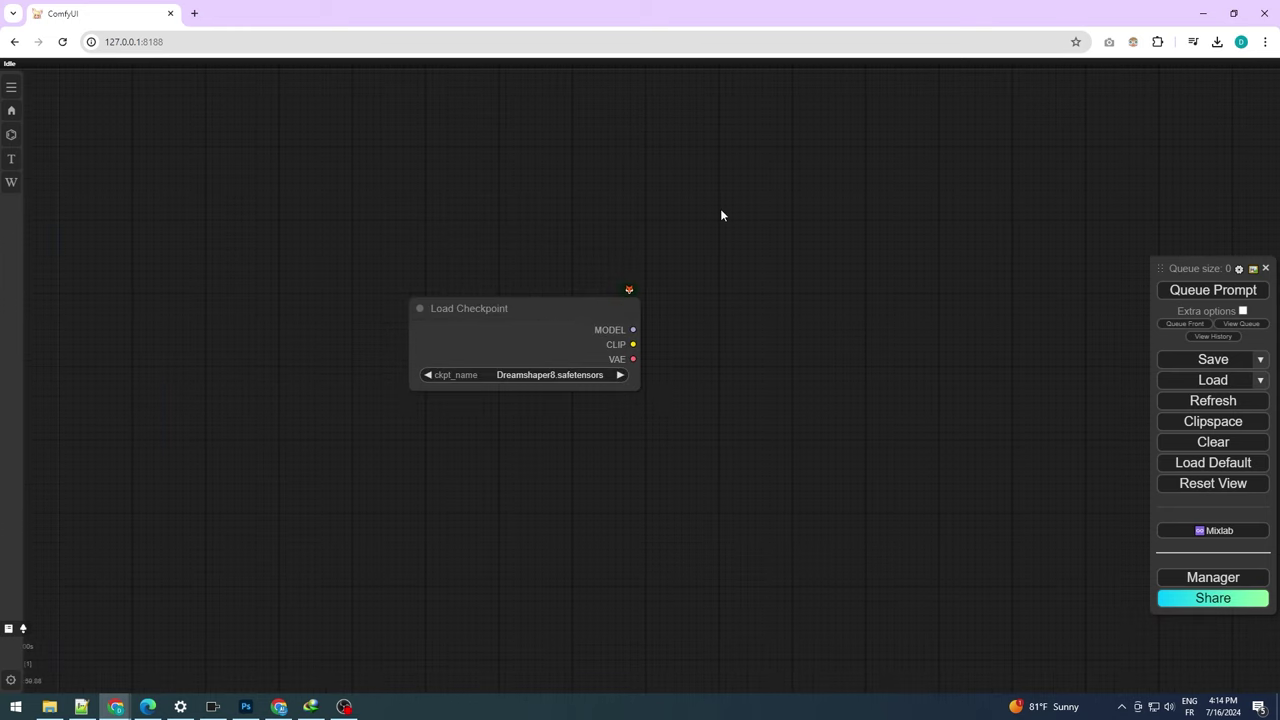
left_click_drag(720, 210, 556, 275)
left_click(390, 436)
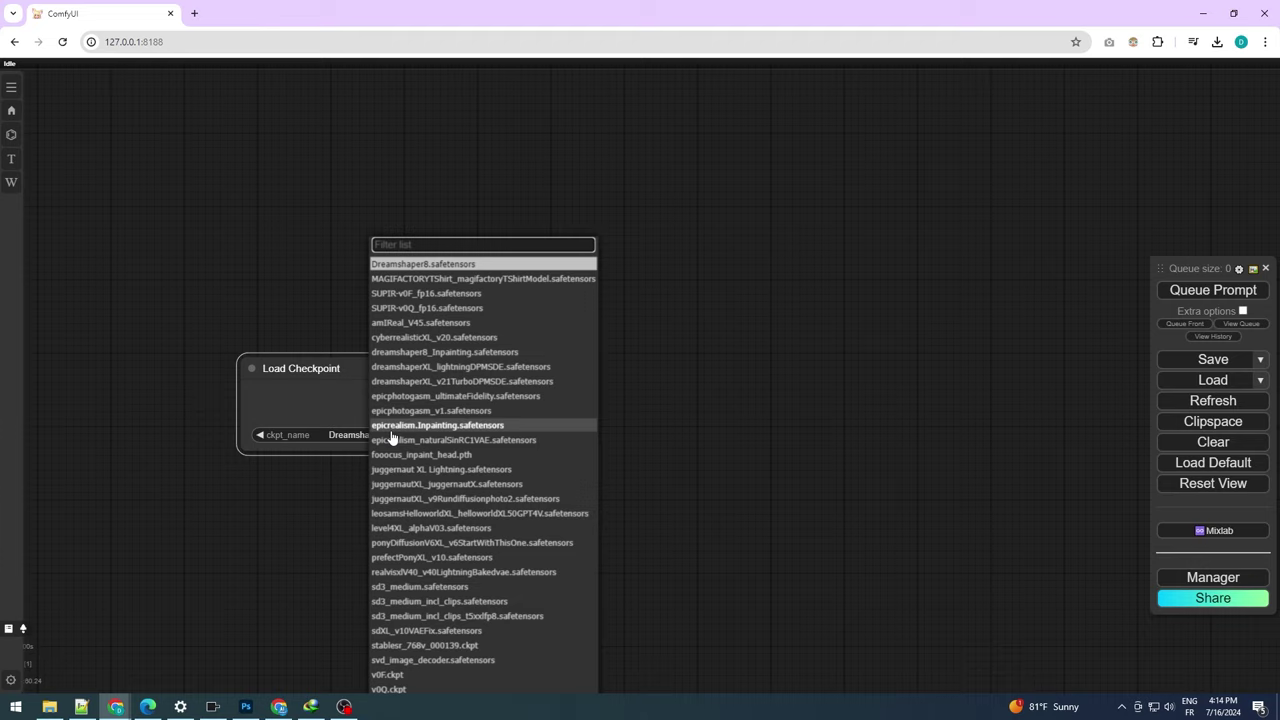
type("realv")
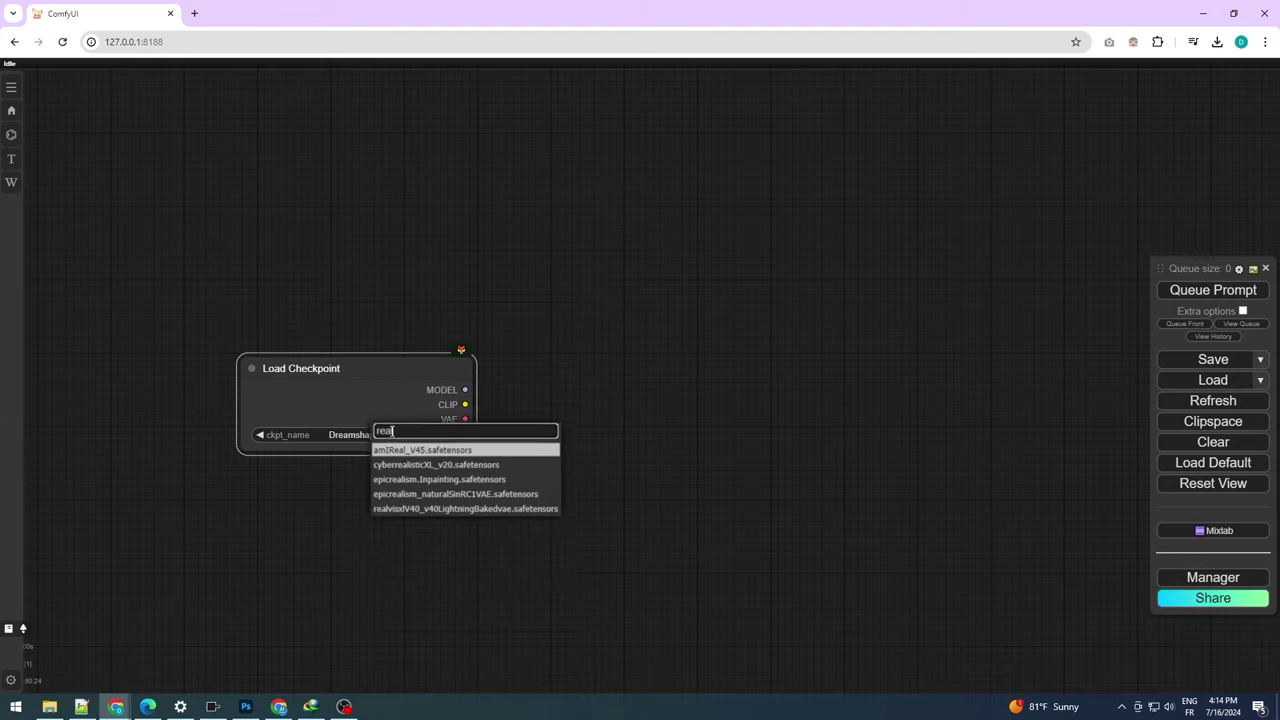
left_click(407, 456)
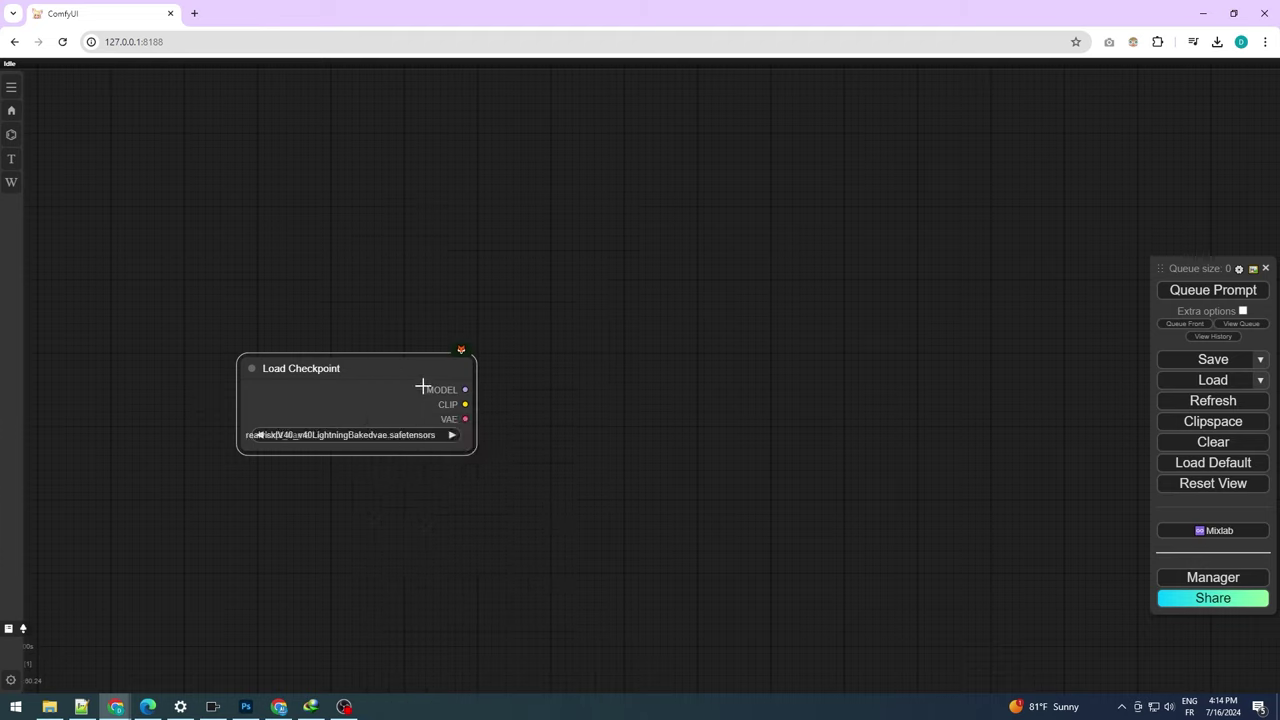
left_click_drag(423, 386, 343, 382)
left_click_drag(410, 458, 496, 465)
scroll(564, 468, "down", 2)
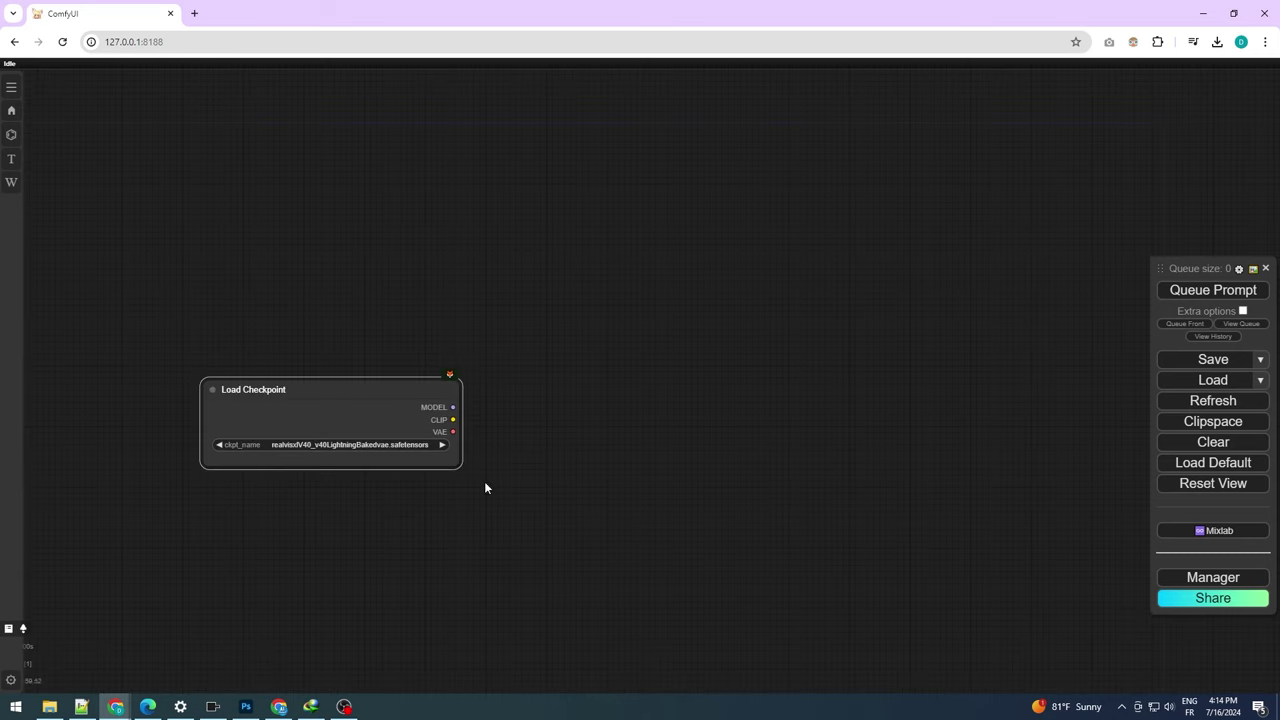
Add Anything Everywhere3 above the loader and wire the checkpoint's MODEL, CLIP and VAE into it
double_click(496, 401)
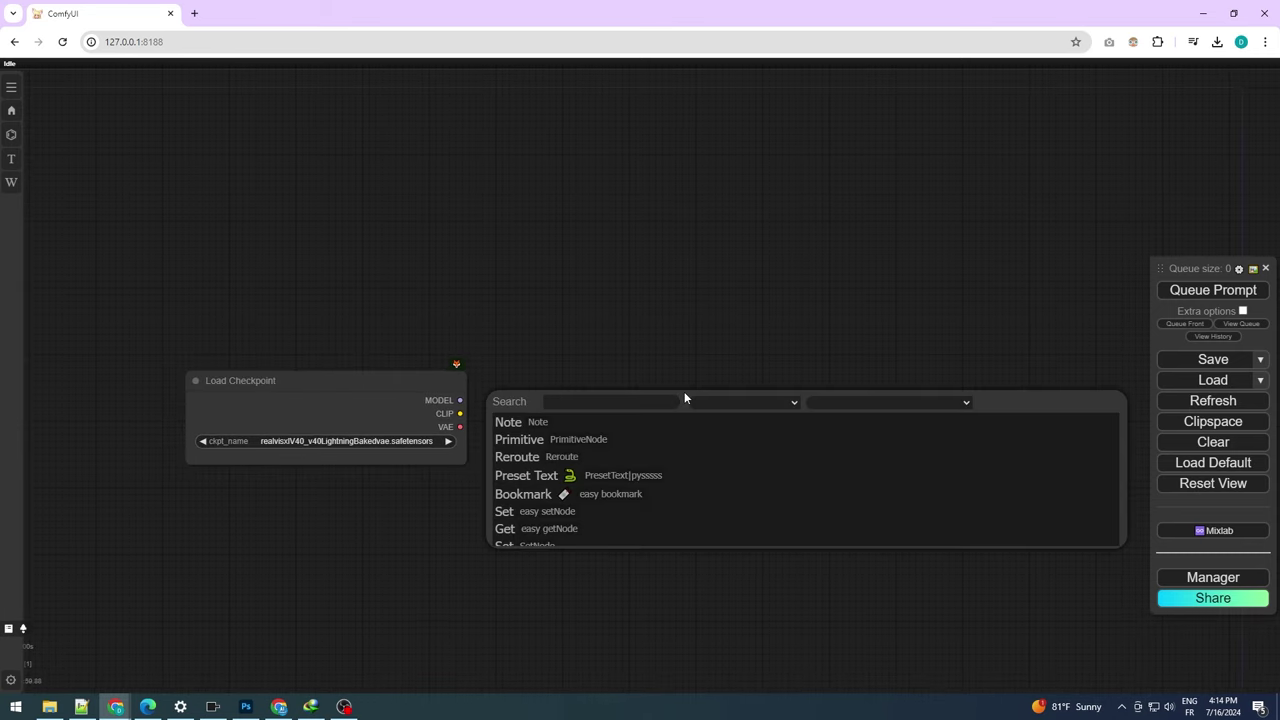
type("every")
key("Down")
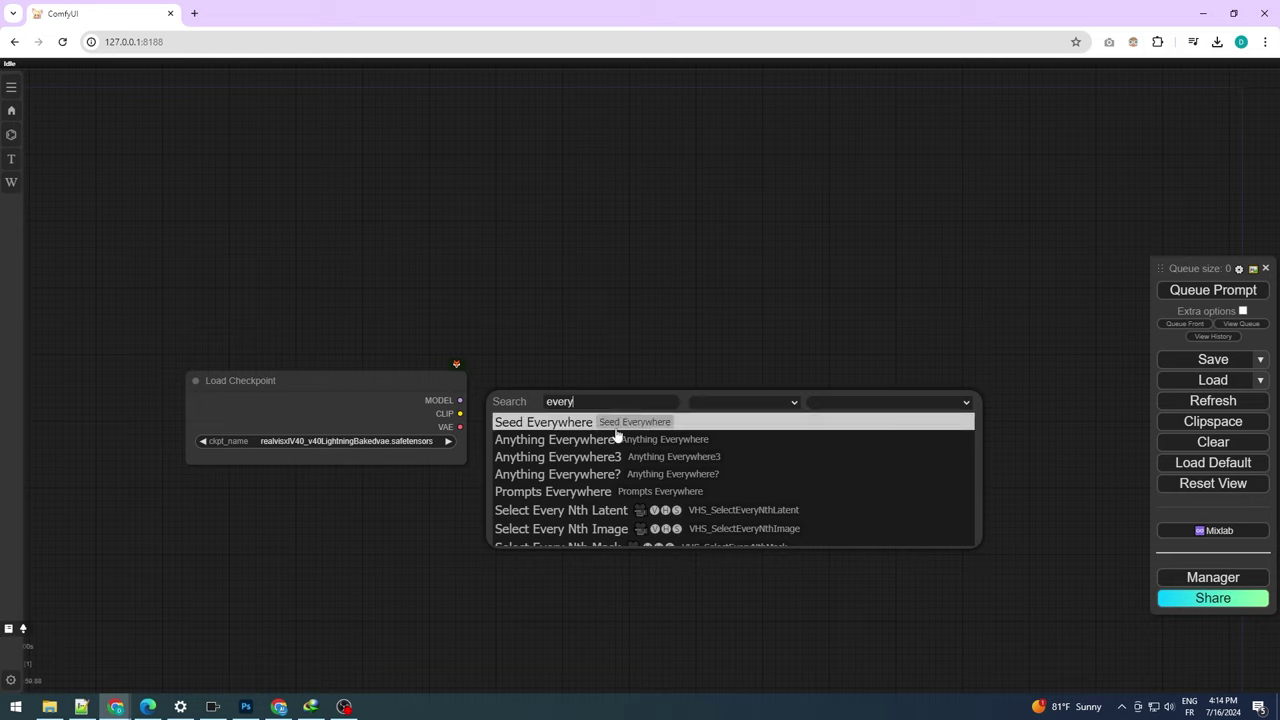
key("Down")
key("Down")
key("Return")
left_click_drag(608, 406, 381, 299)
left_click_drag(460, 410, 320, 307)
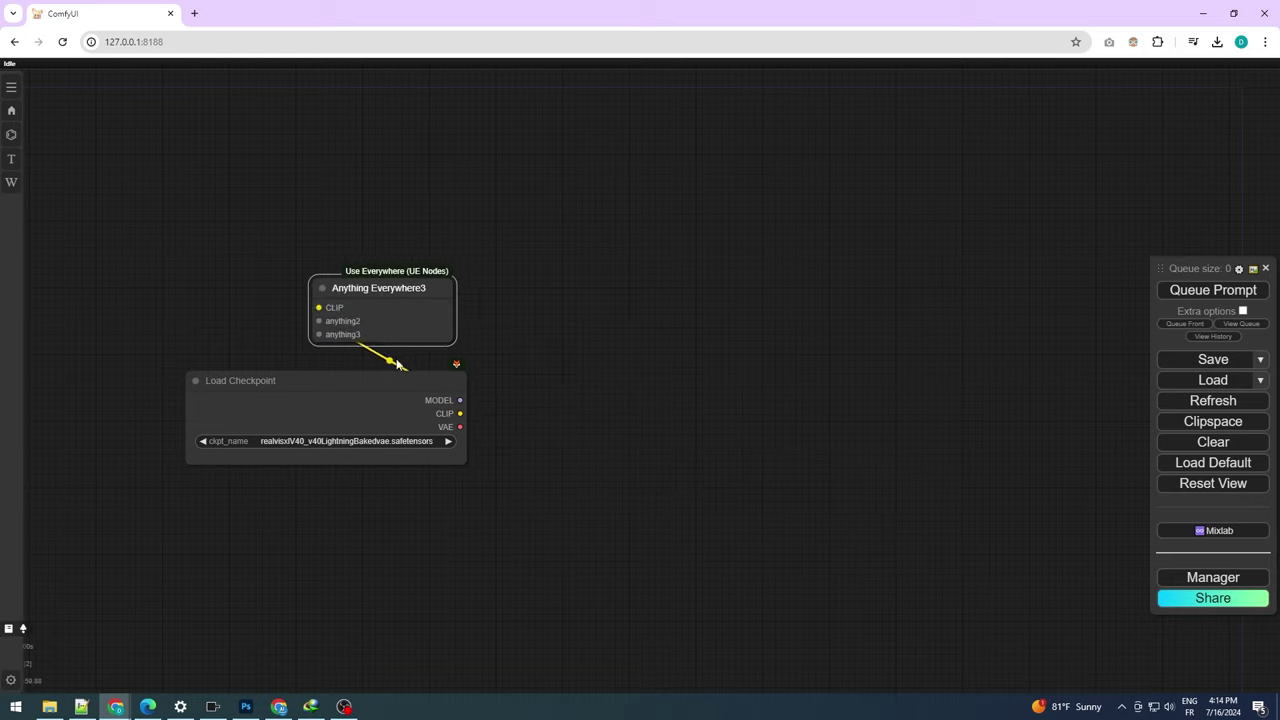
left_click_drag(452, 410, 322, 307)
left_click_drag(460, 400, 333, 315)
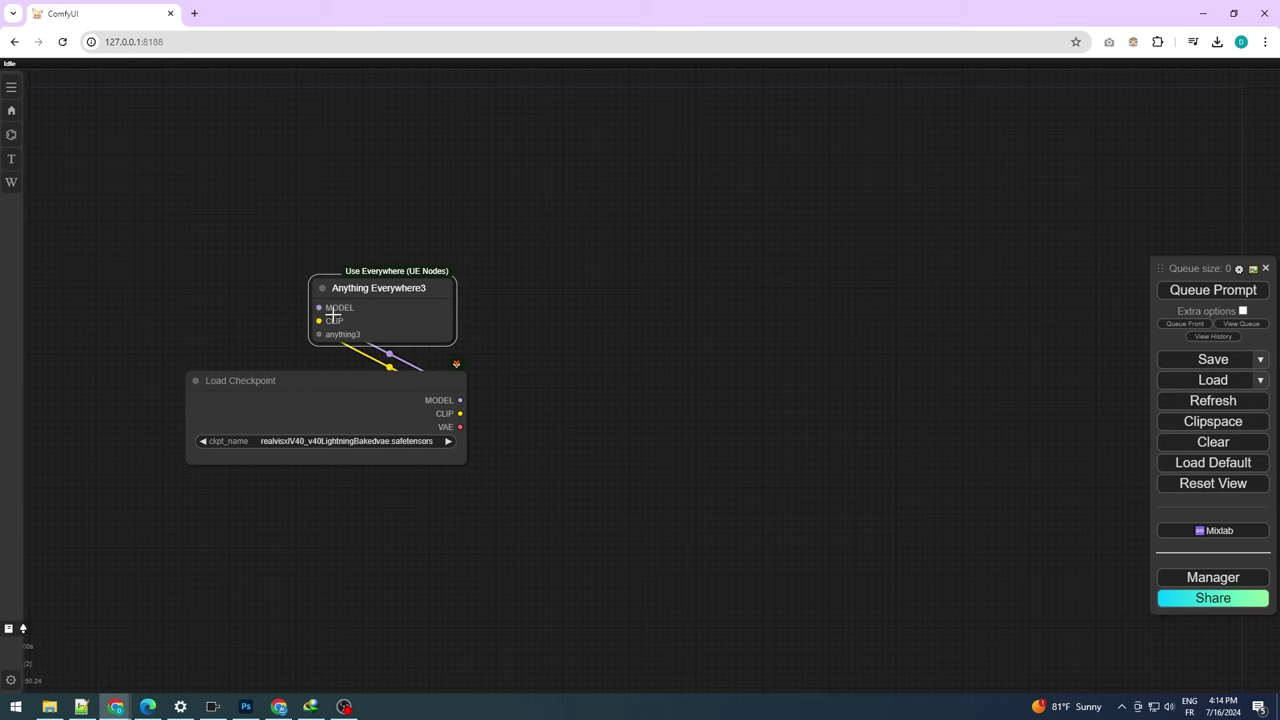
left_click_drag(400, 374, 330, 334)
scroll(712, 375, "down", 1)
left_click_drag(630, 317, 558, 218)
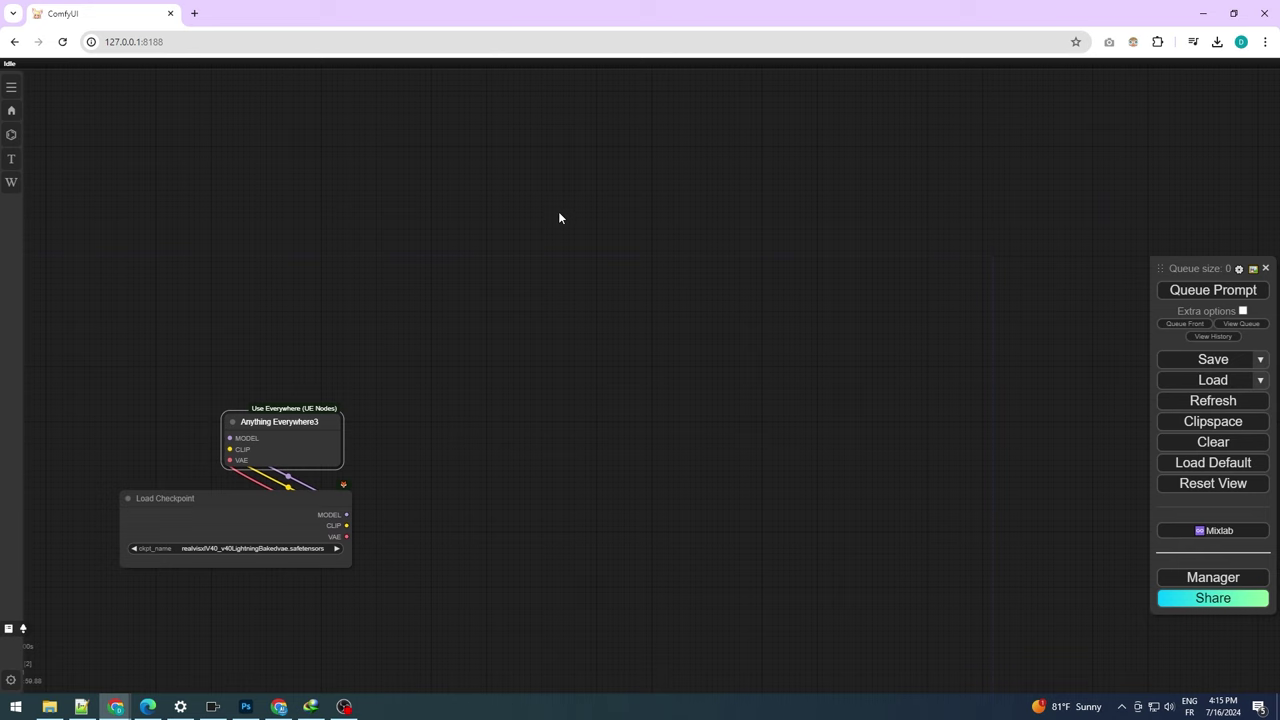
Add an IPAdapter Advanced node via the 'ipadapter ad' search
double_click(558, 218)
type("ipadapter")
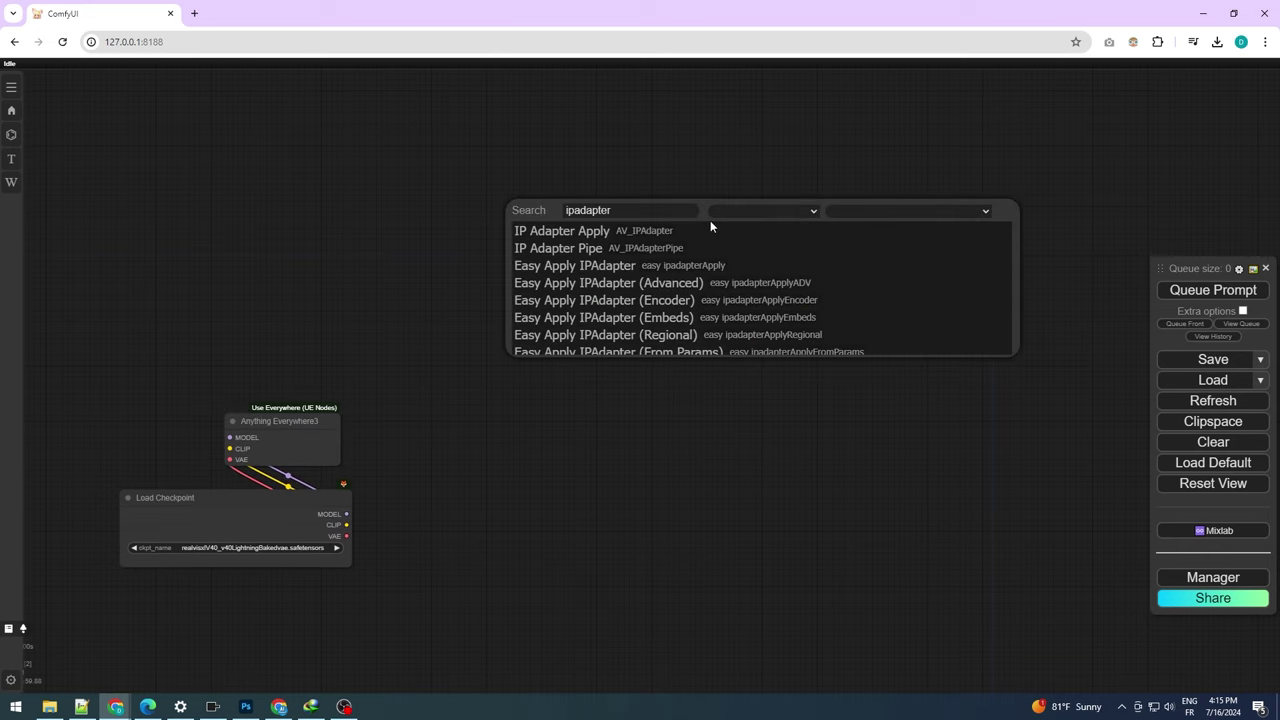
type(" ad")
key("Return")
left_click_drag(663, 229, 575, 234)
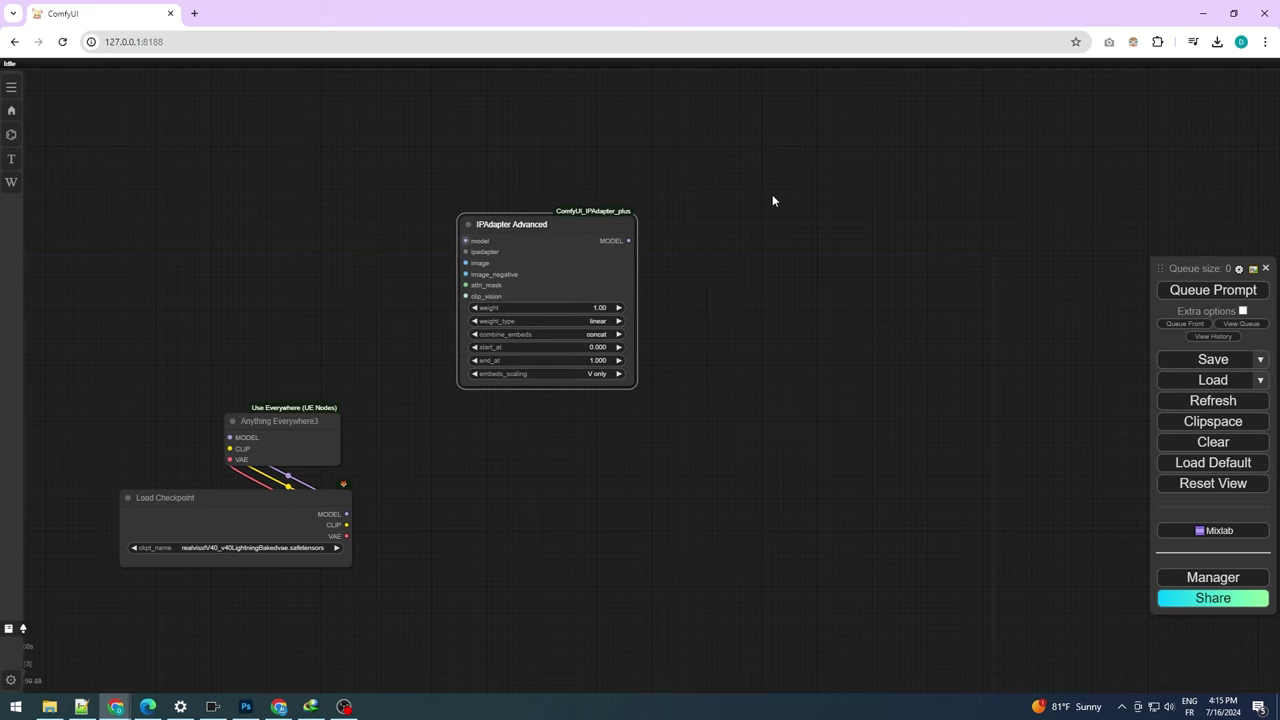
scroll(600, 165, "up", 2)
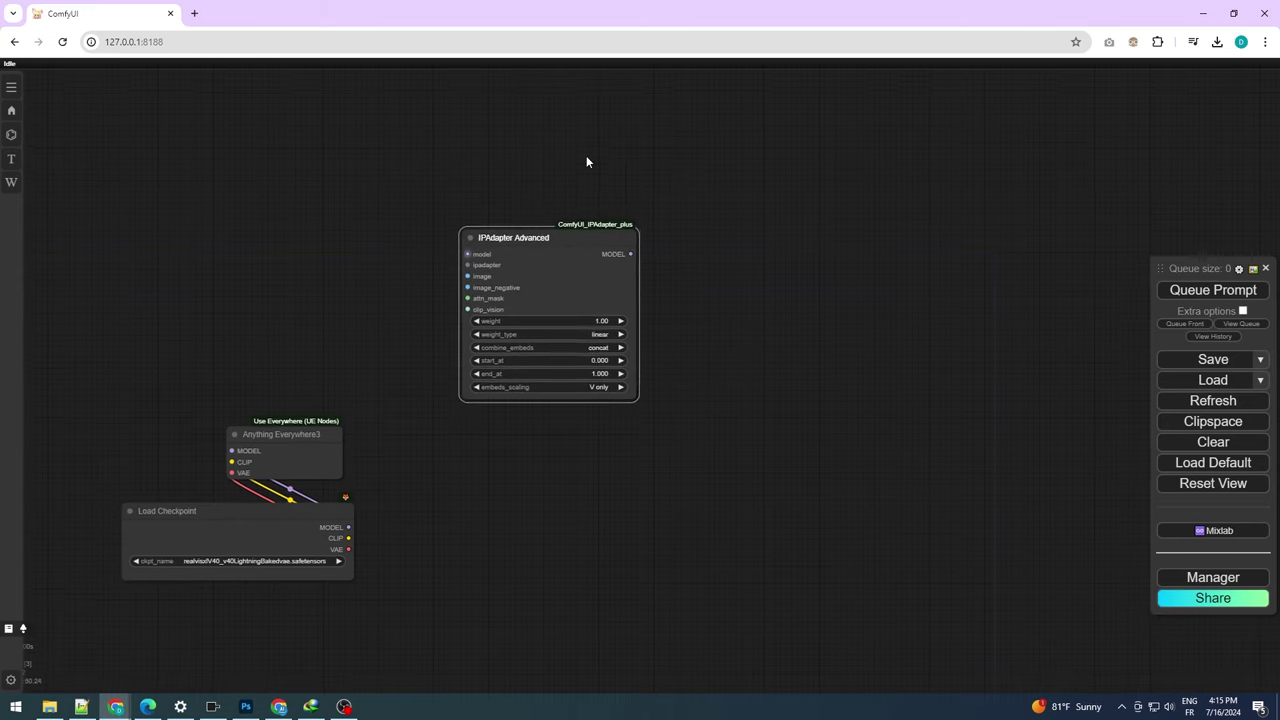
Place an IPAdapter Unified Loader node above IPAdapter Advanced
double_click(529, 152)
type("unified")
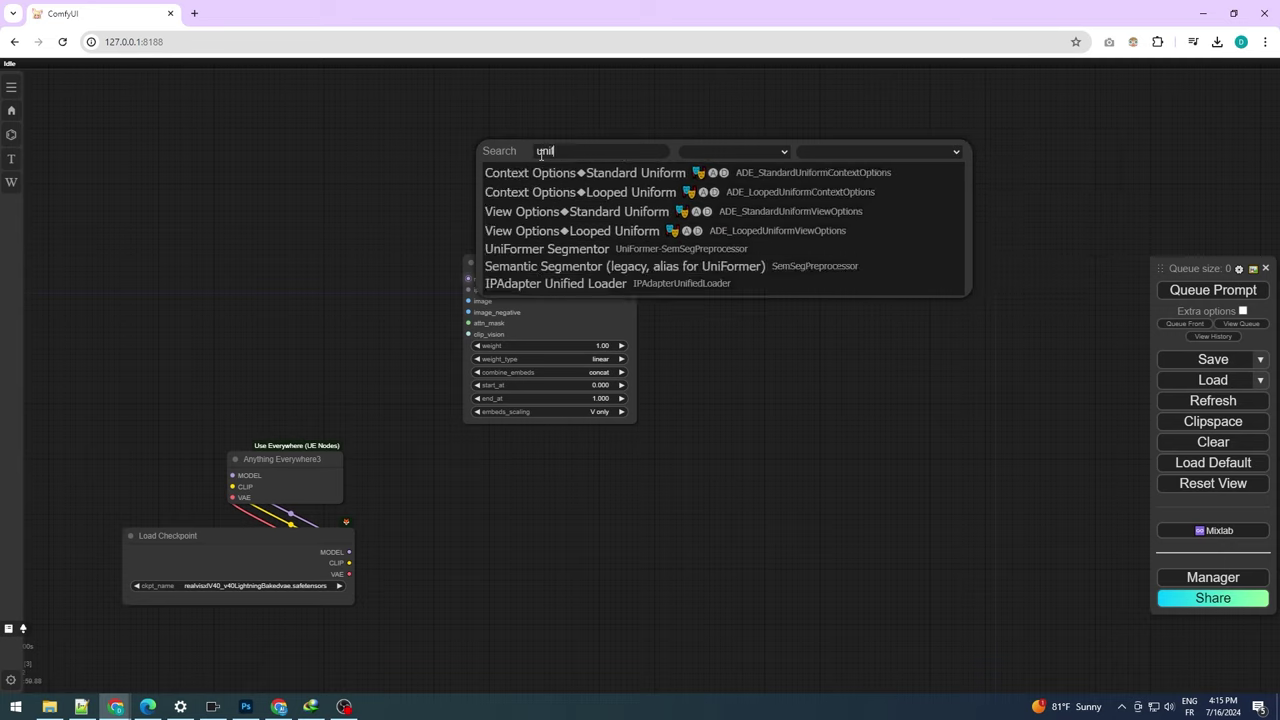
left_click(548, 171)
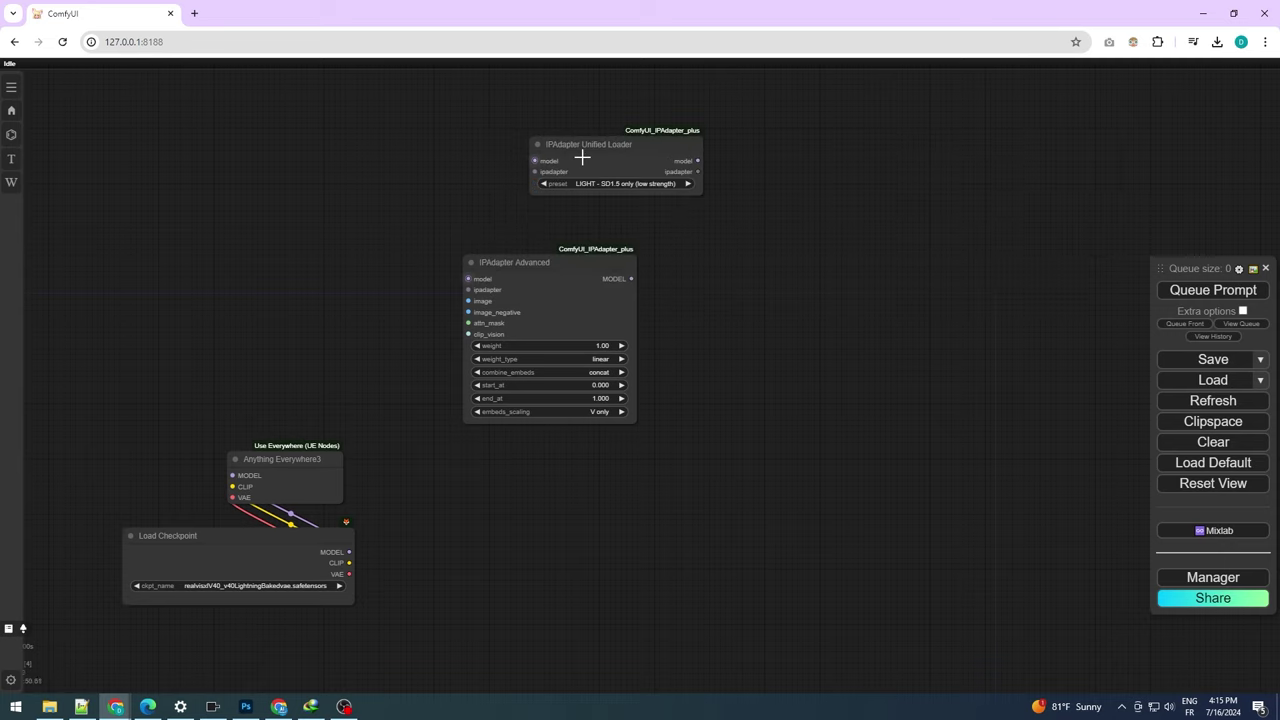
left_click_drag(580, 157, 521, 172)
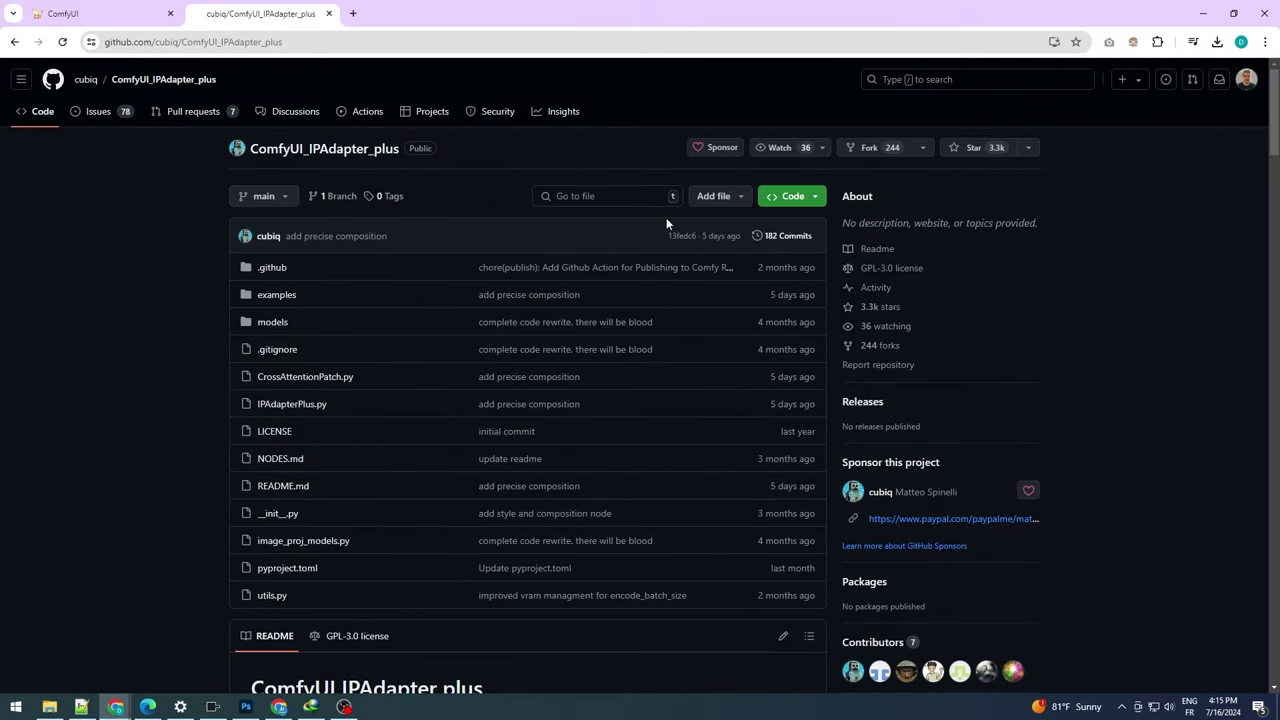
Locate the Installation section's clip_vision folder path, CLIP-ViT-H line and ipadapter model list
scroll(840, 205, "down", 20)
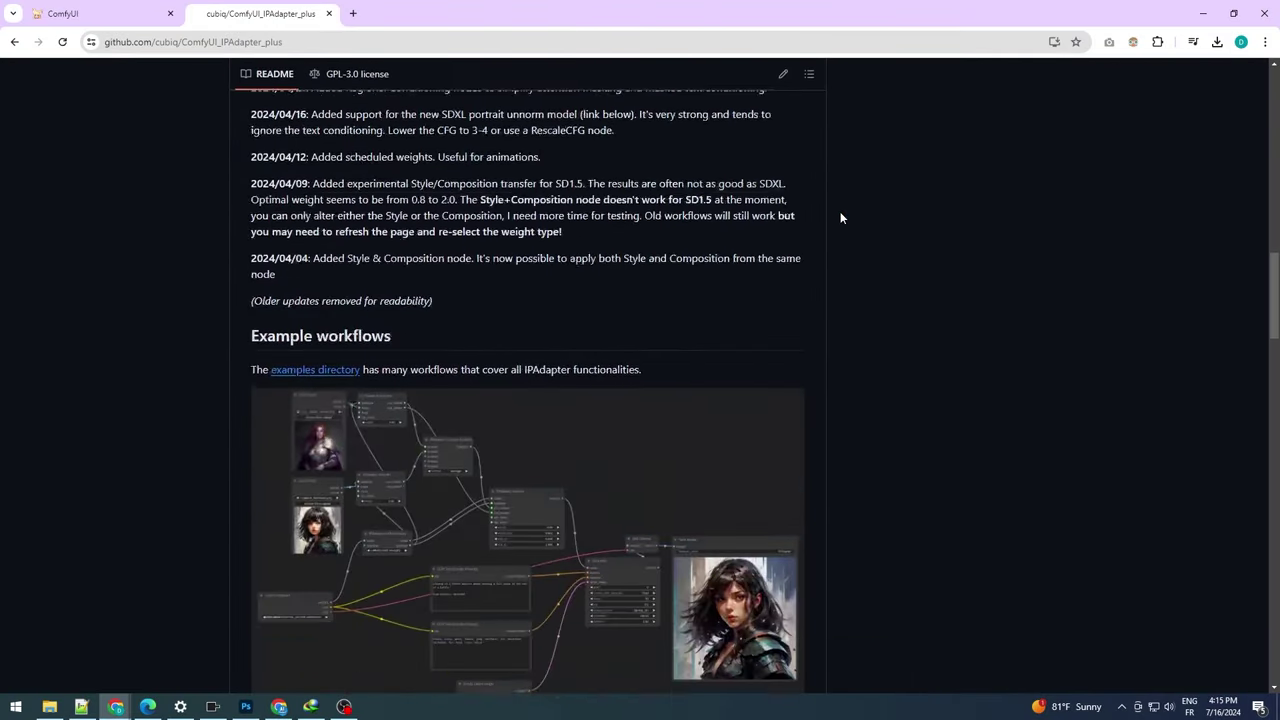
scroll(840, 217, "down", 7)
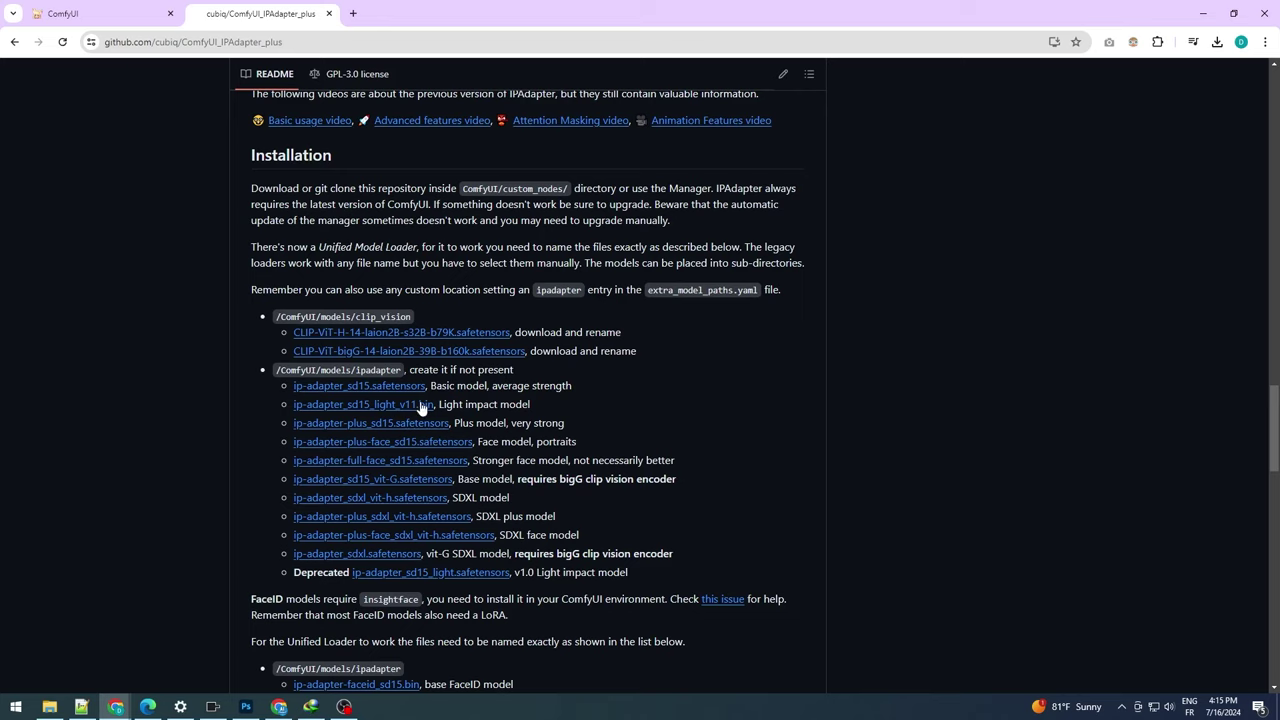
scroll(260, 250, "up", 1)
left_click_drag(271, 255, 757, 471)
left_click(758, 455)
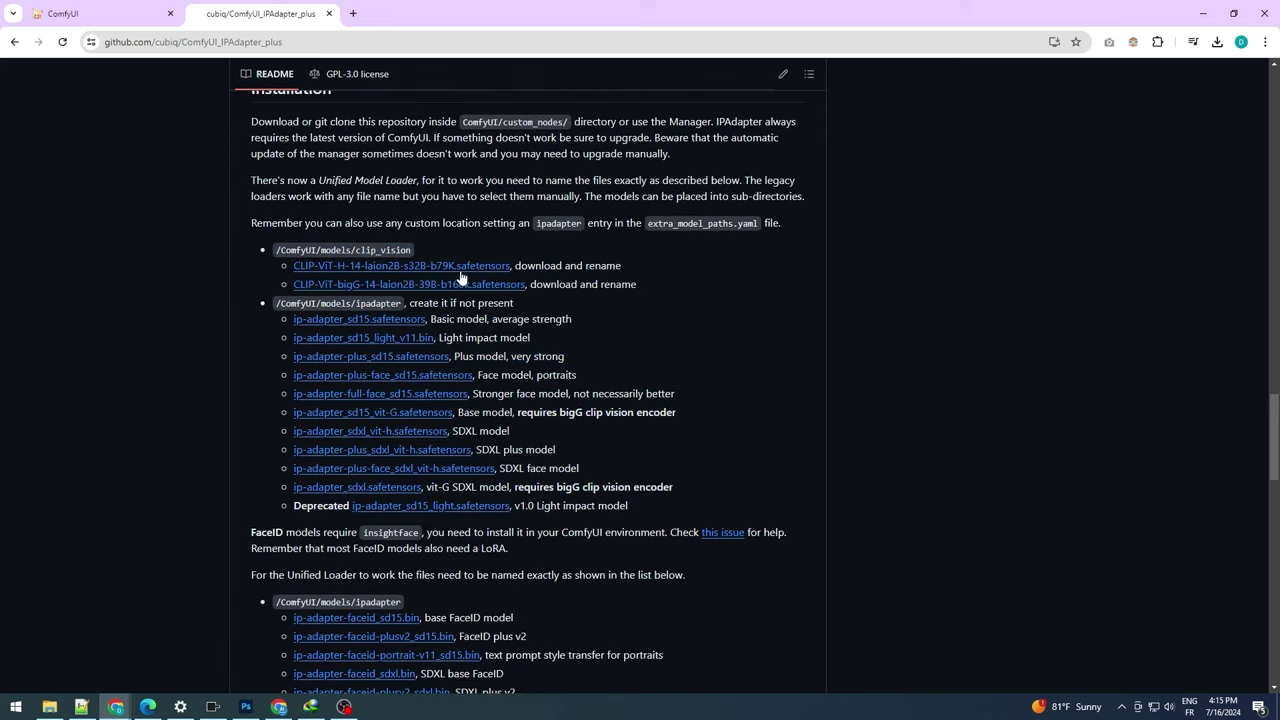
left_click_drag(272, 249, 413, 250)
left_click(278, 256)
left_click_drag(297, 265, 503, 287)
left_click(297, 284)
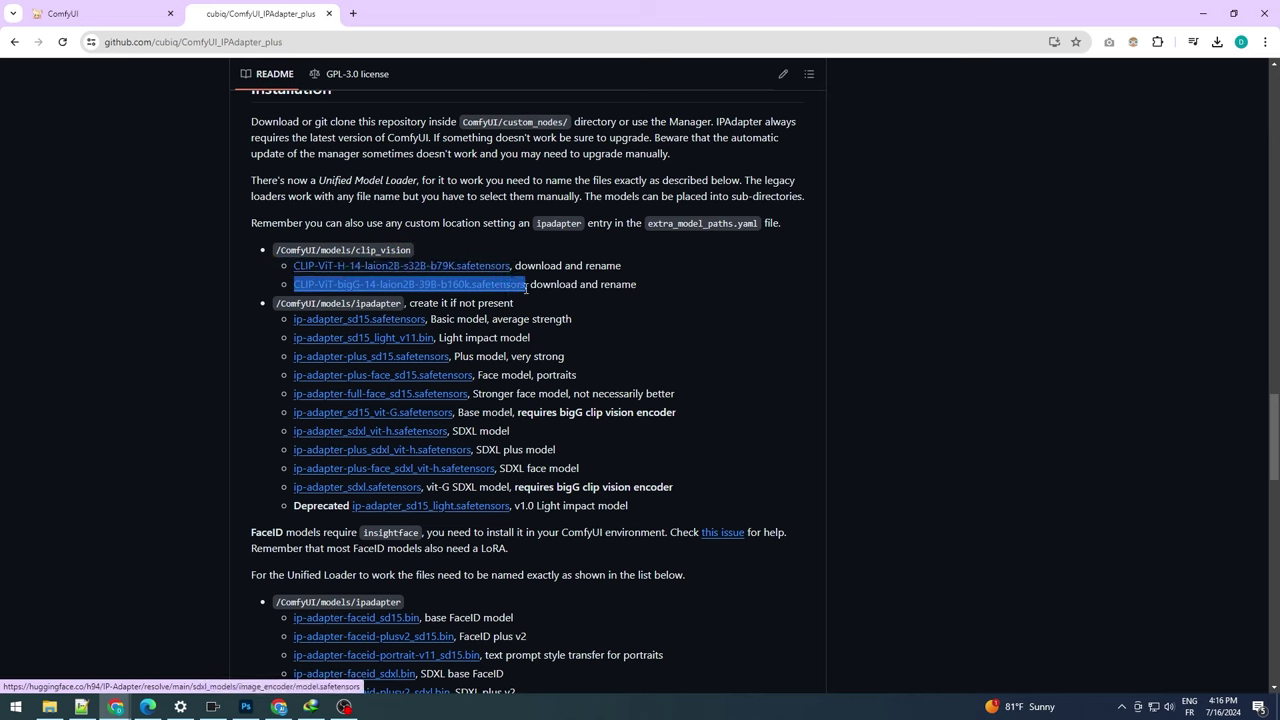
Save the bigG link into ComfyUI\models\clip_vision as CLIP-ViT-bigG-14-laion2B-39B-b160k.safetensors
right_click(406, 282)
left_click(470, 381)
double_click(164, 94)
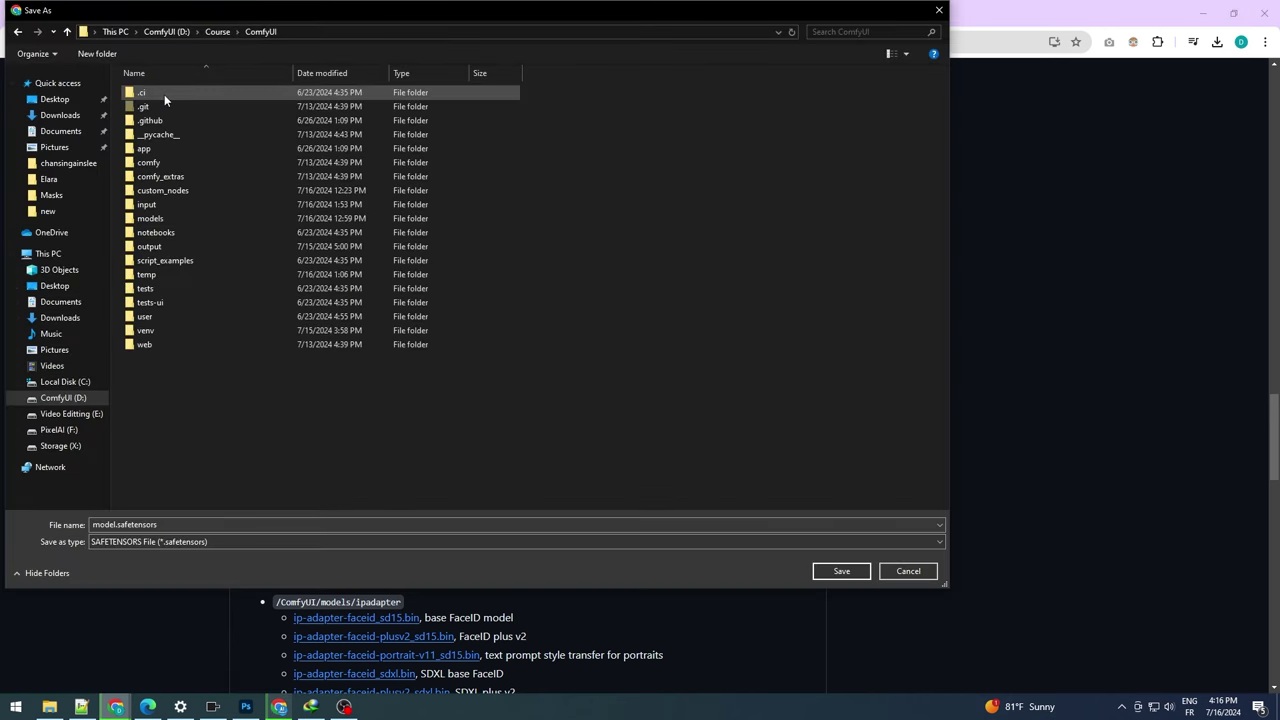
double_click(172, 218)
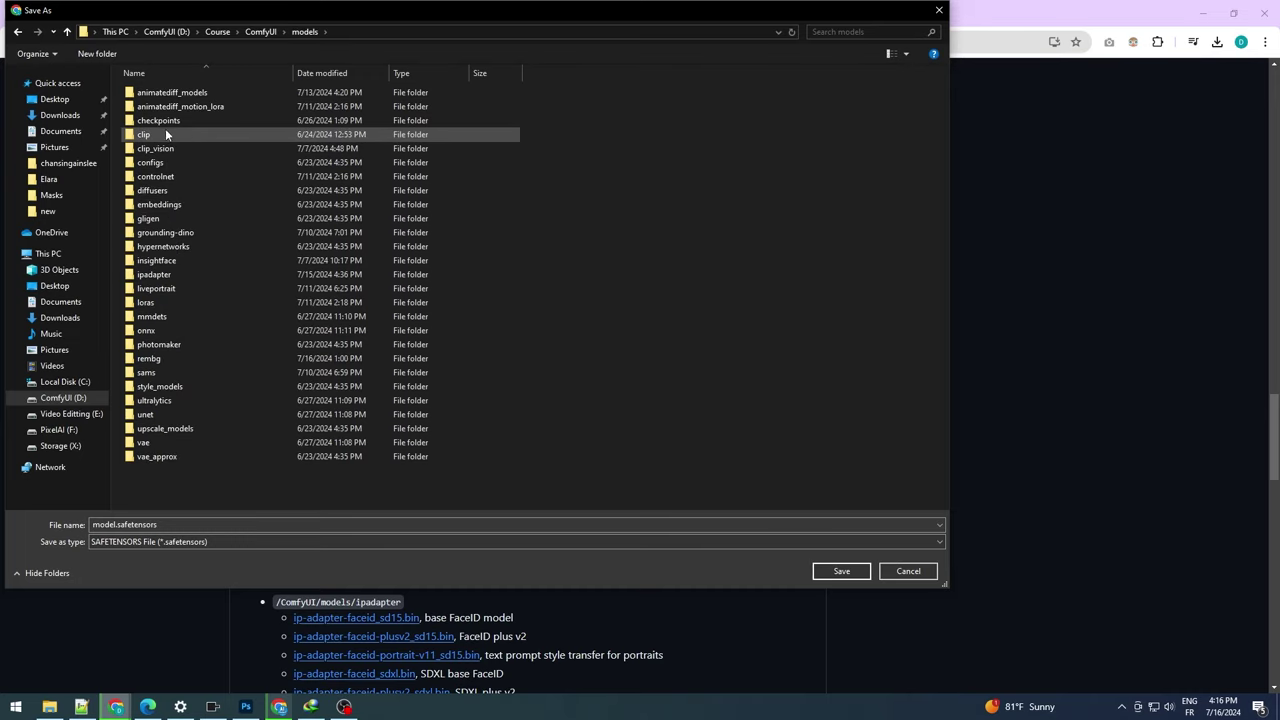
double_click(208, 149)
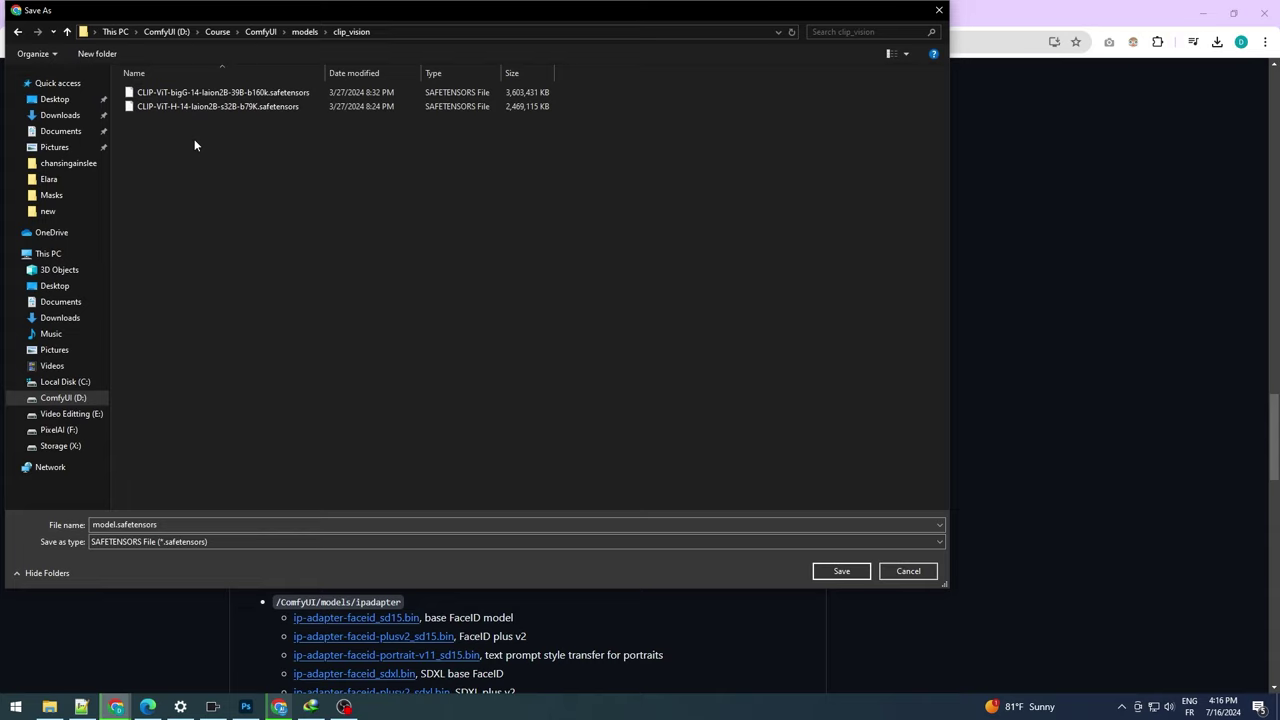
left_click(292, 527)
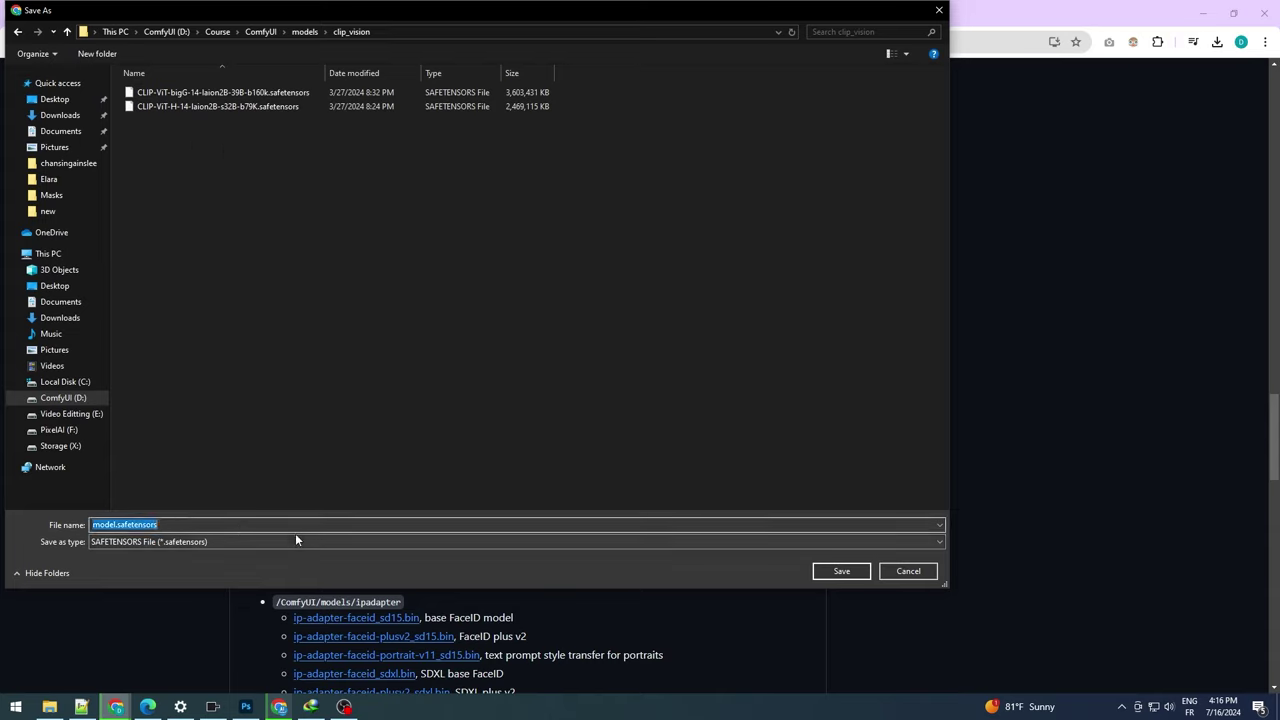
type("CLIP-ViT-bigG-14-laion2B-39B-b160k.safetensors")
left_click_drag(300, 524, 55, 537)
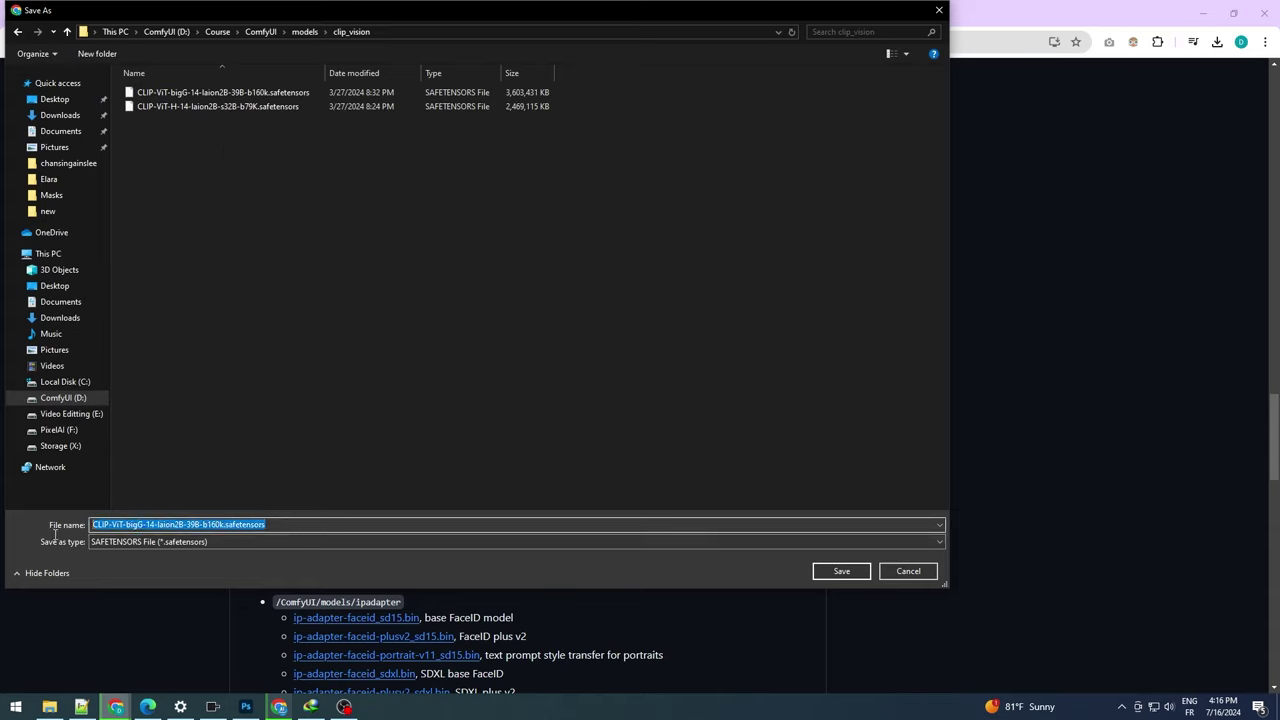
left_click(316, 524)
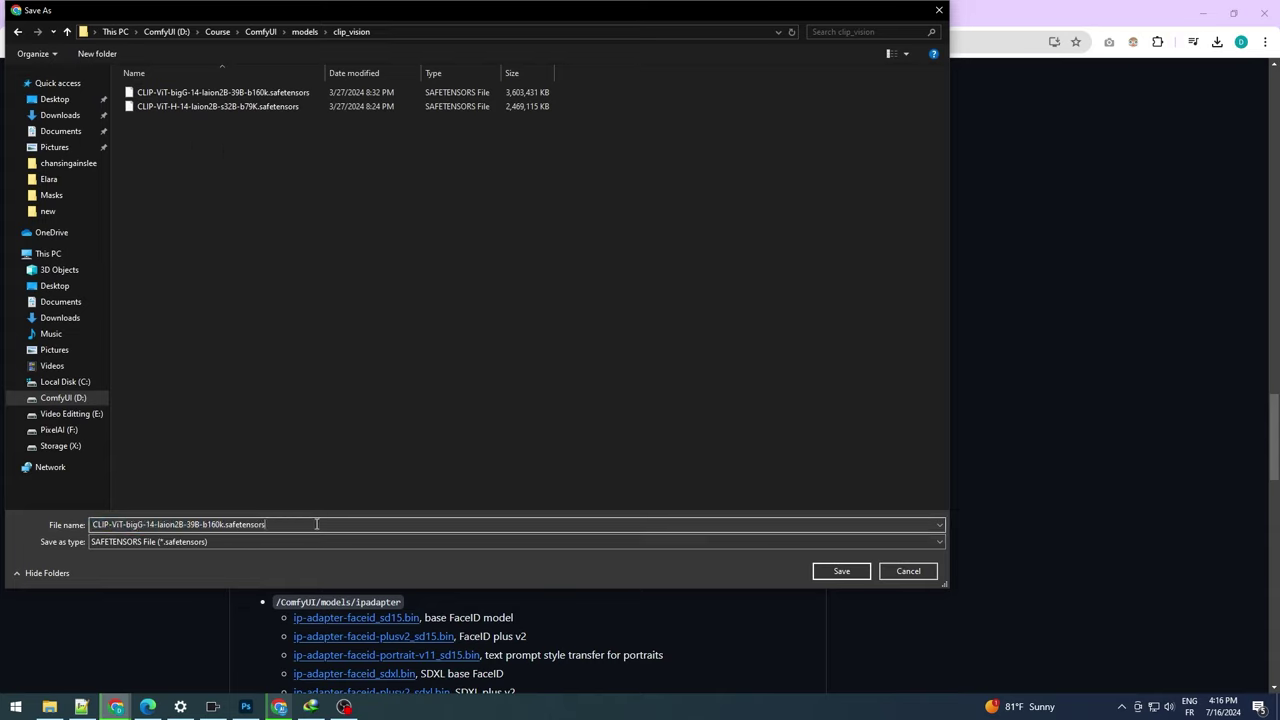
left_click(864, 572)
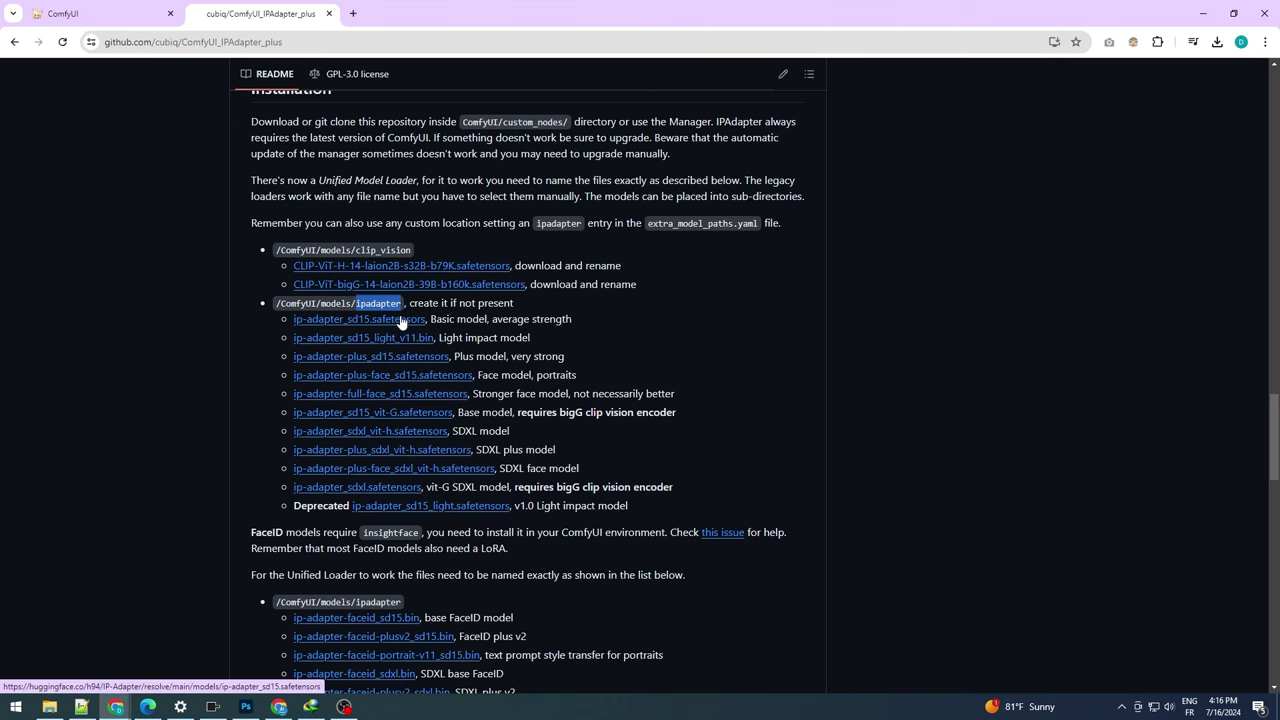
right_click(385, 320)
left_click(468, 416)
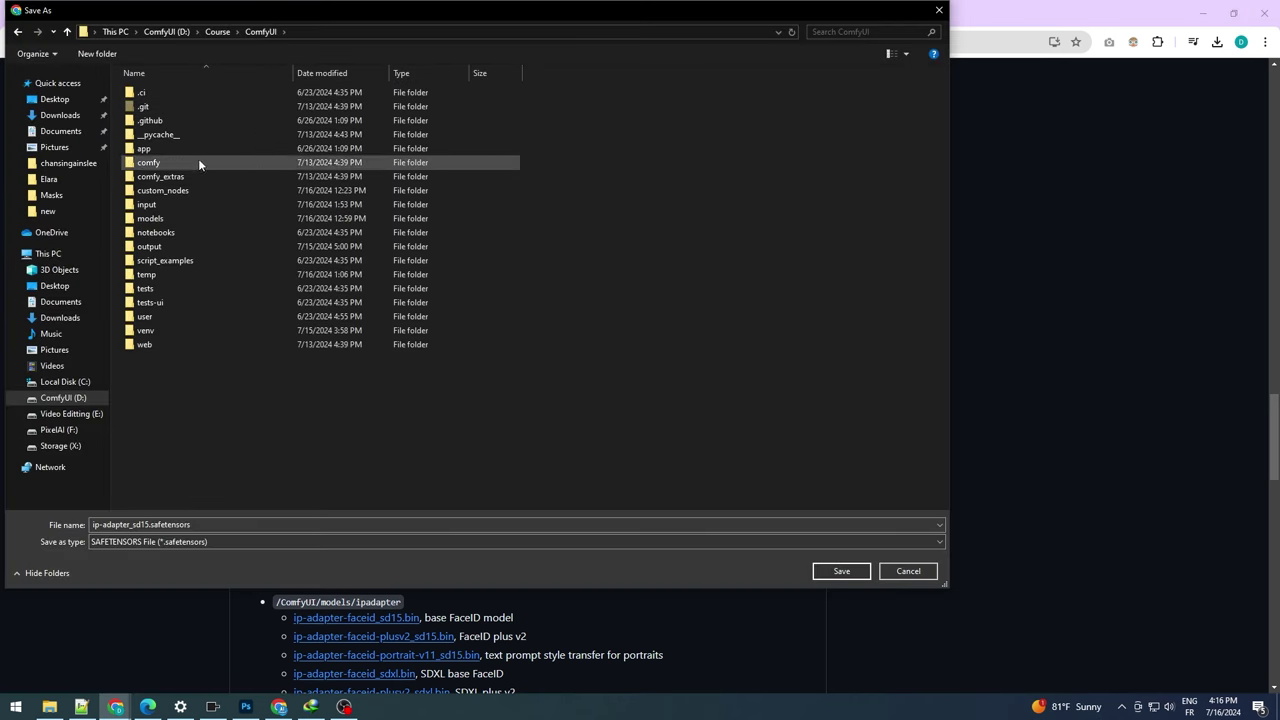
double_click(168, 226)
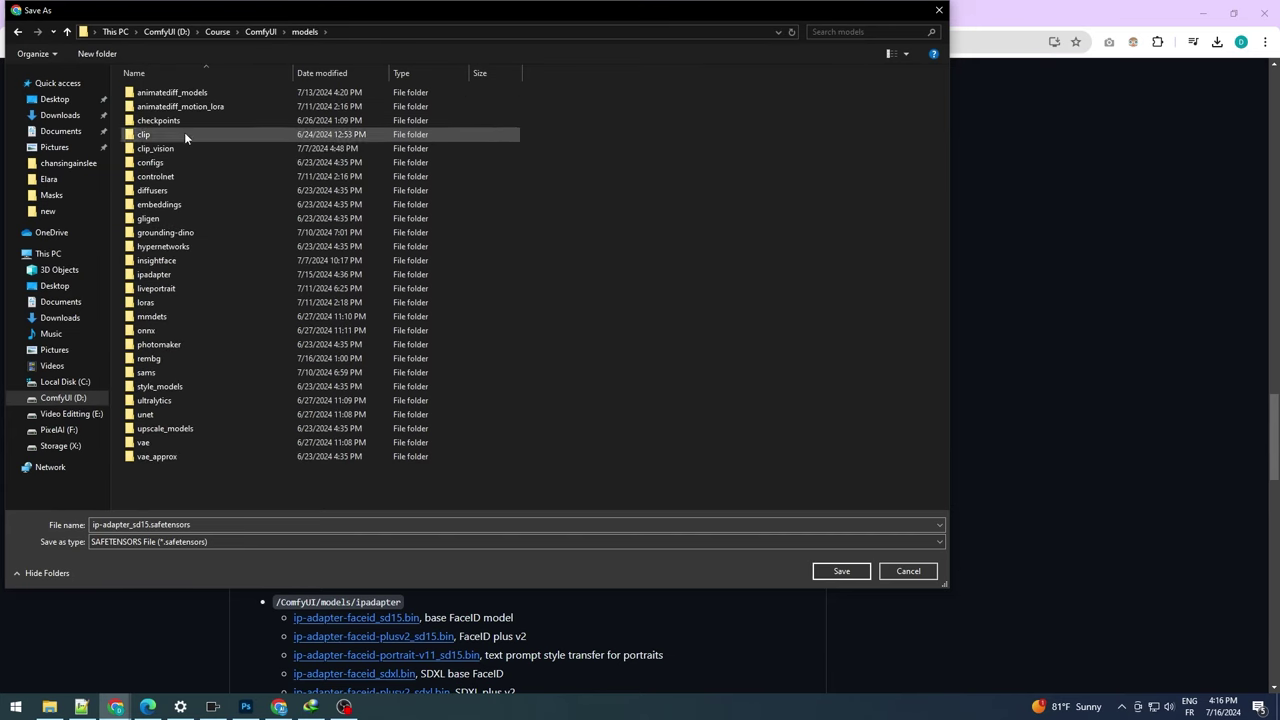
left_click(178, 276)
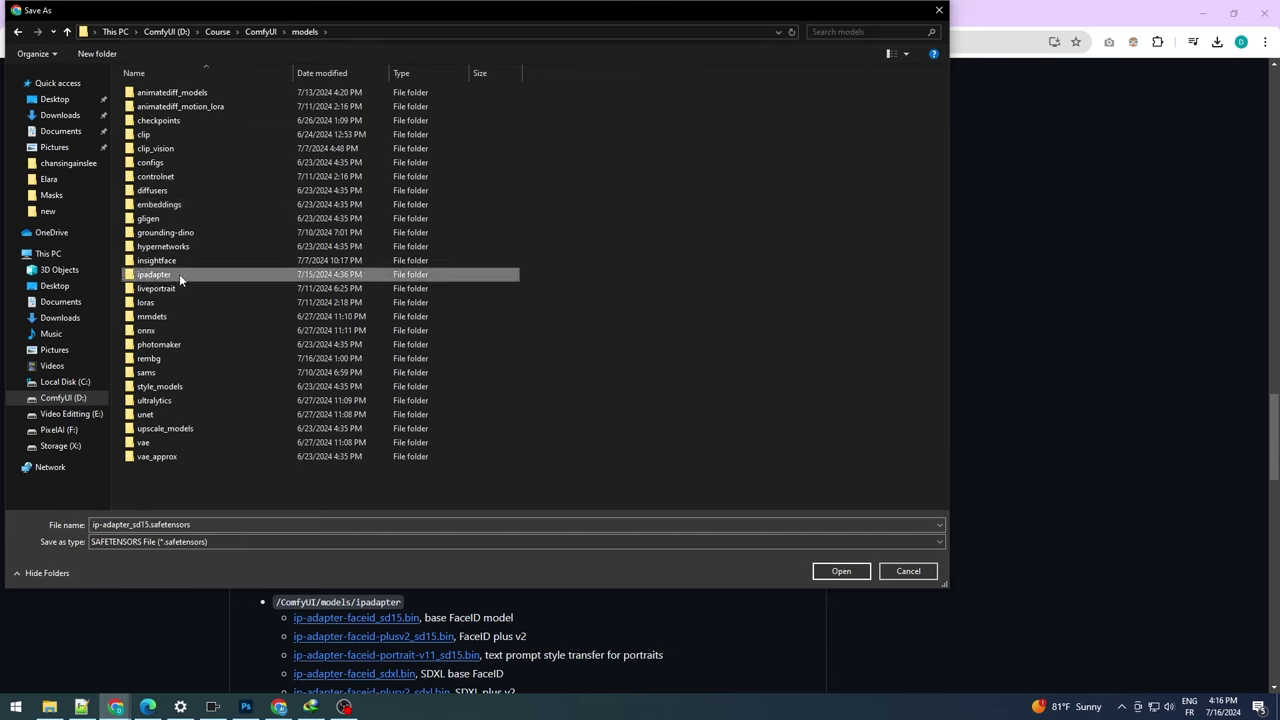
double_click(168, 276)
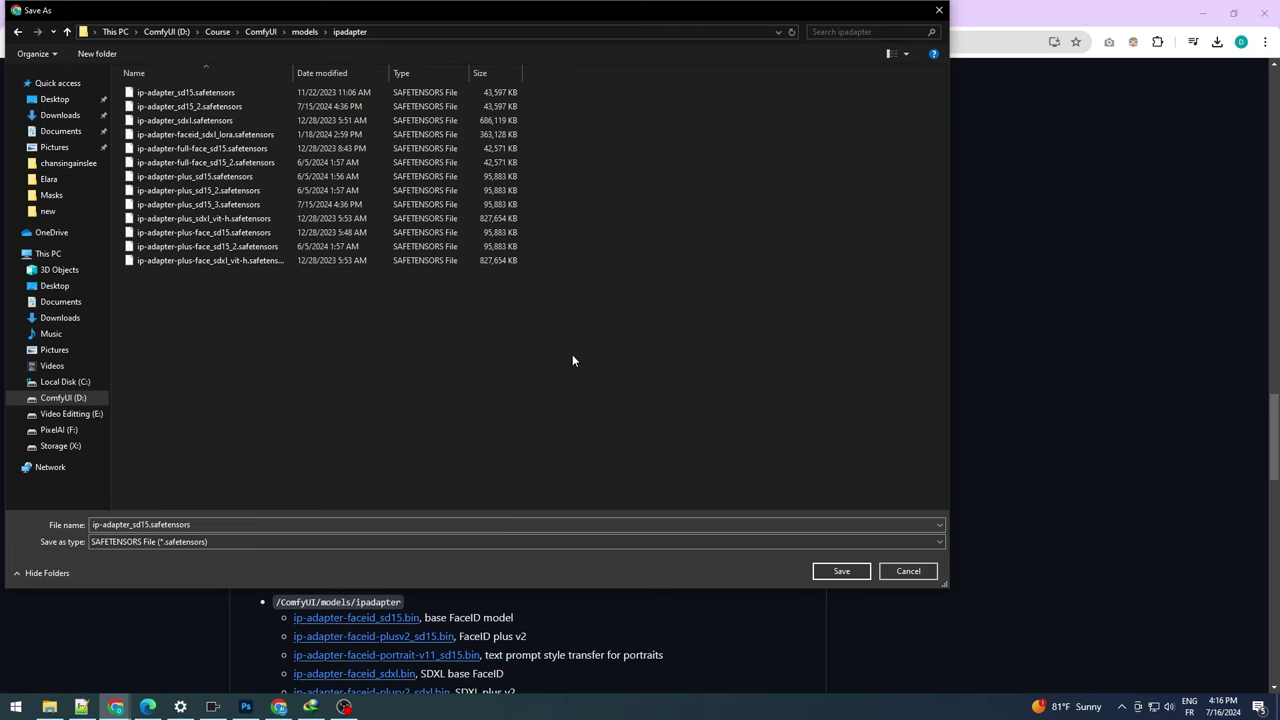
left_click(899, 576)
left_click_drag(256, 327, 690, 487)
left_click(798, 412)
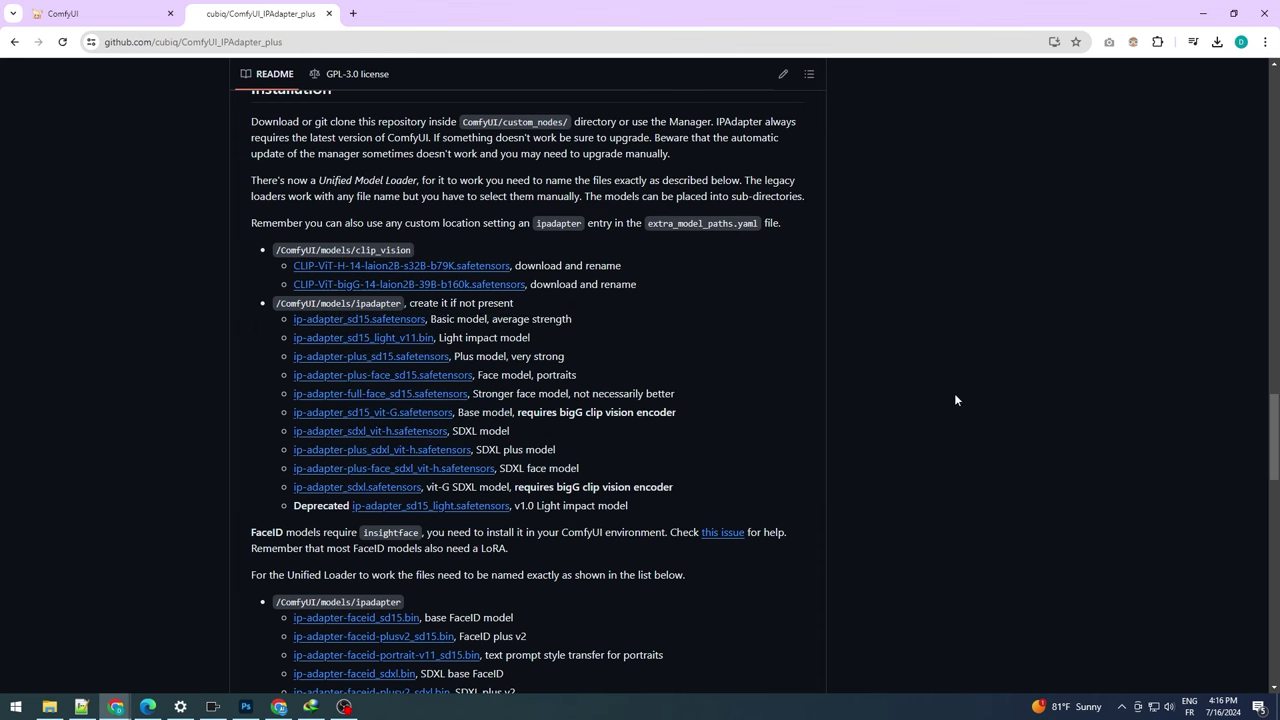
scroll(720, 388, "down", 2)
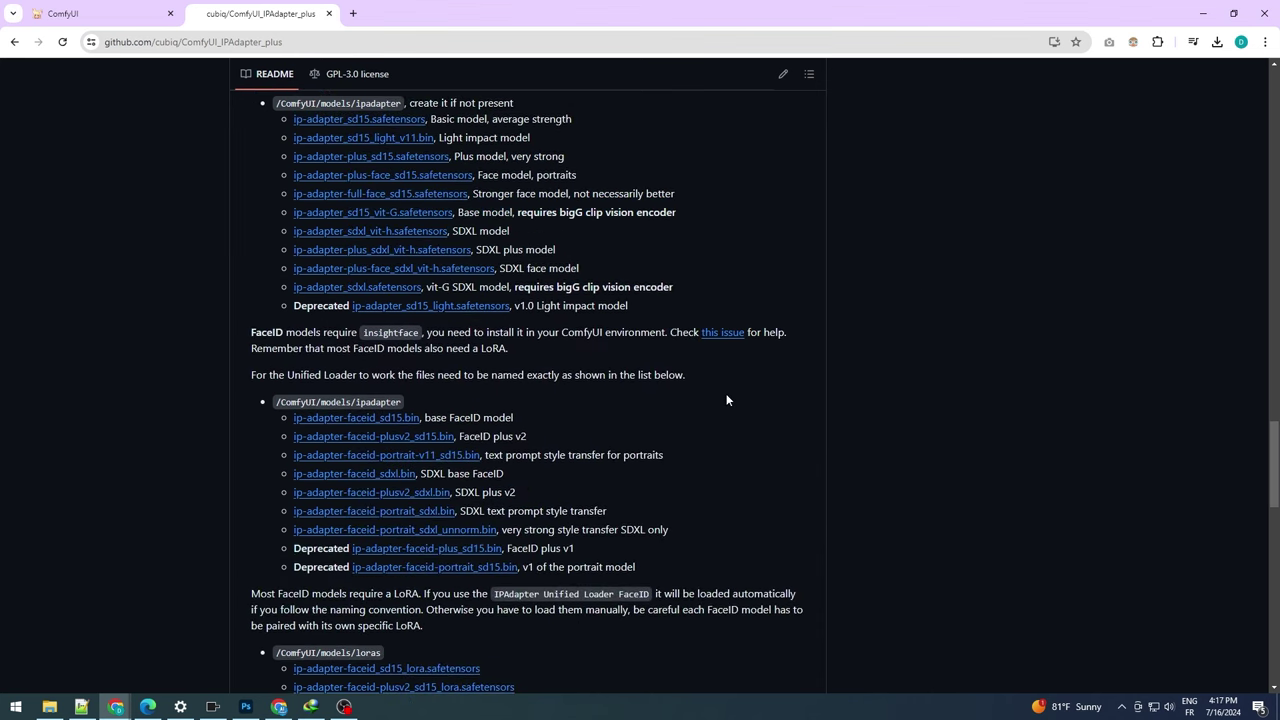
scroll(714, 386, "down", 1)
left_click_drag(250, 267, 730, 418)
left_click(730, 418)
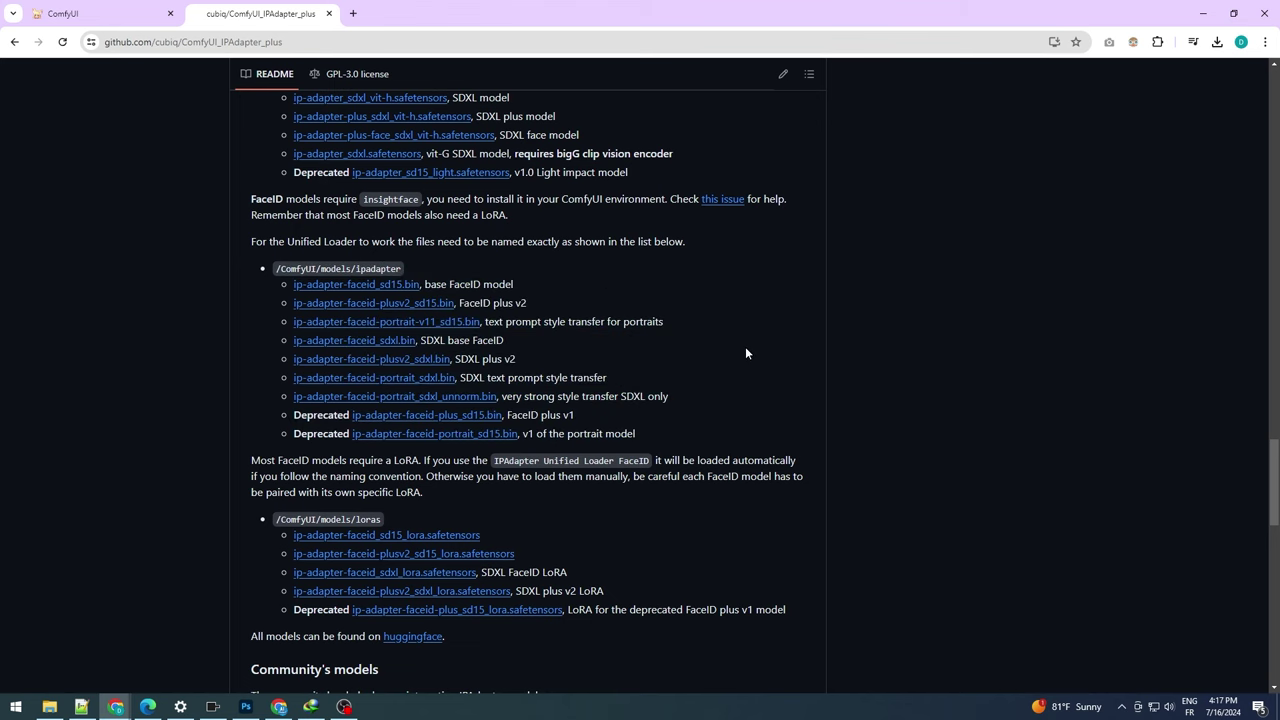
scroll(703, 356, "down", 1)
left_click_drag(266, 387, 829, 476)
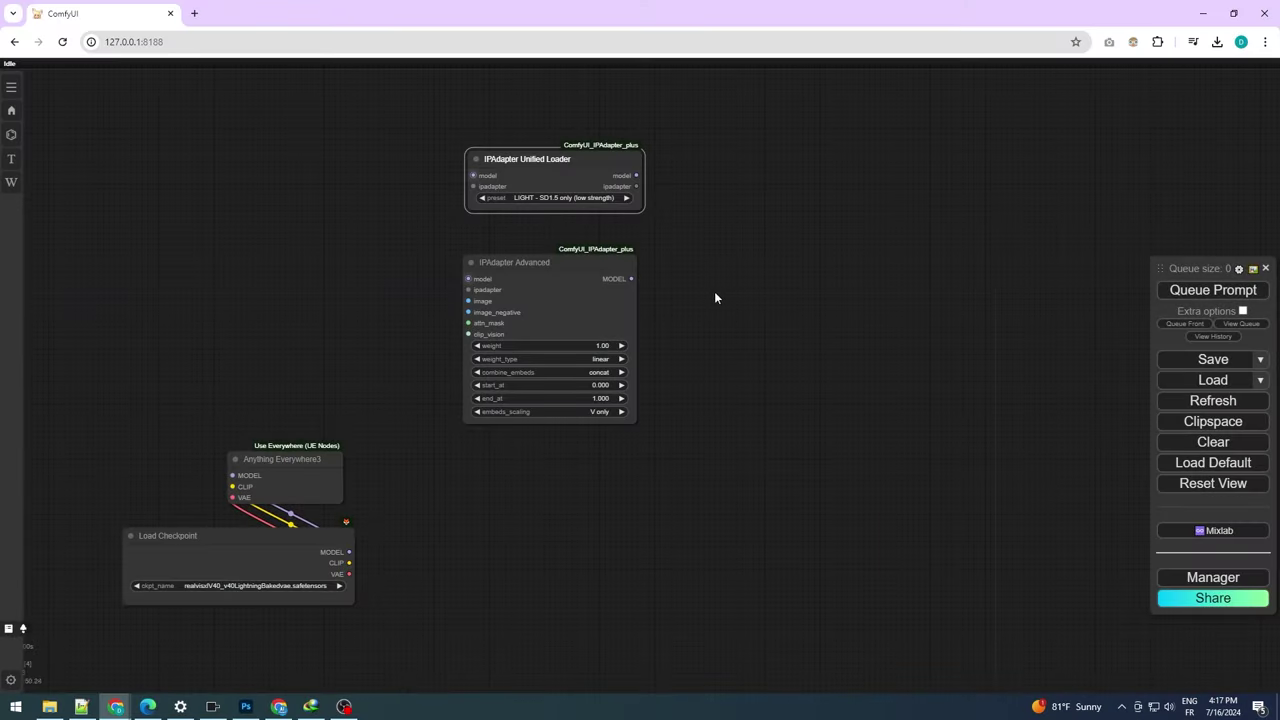
Connect the Unified Loader's model and ipadapter outputs to IPAdapter Advanced
left_click(557, 165)
left_click_drag(557, 168, 545, 183)
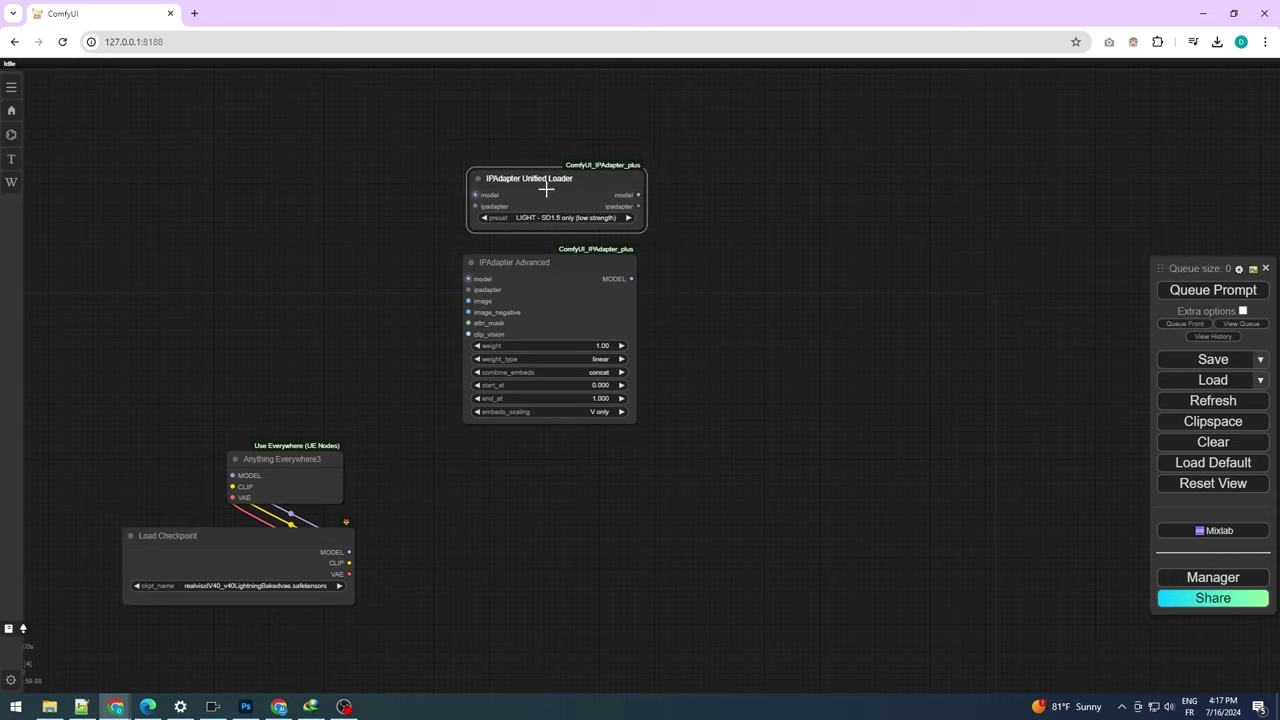
left_click_drag(636, 189, 469, 278)
left_click_drag(637, 201, 468, 290)
Choose the PLUS FACE (portraits) preset on the Unified Loader
left_click(556, 212)
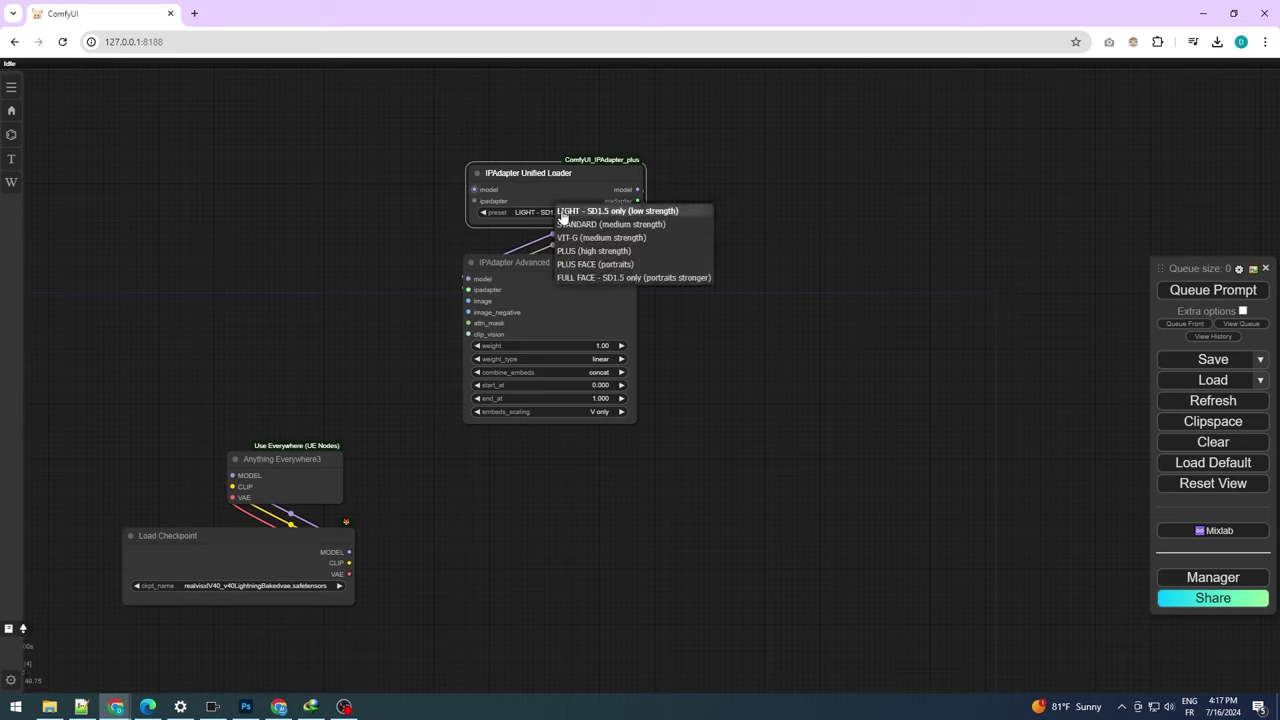
left_click(624, 265)
left_click_drag(587, 184, 583, 189)
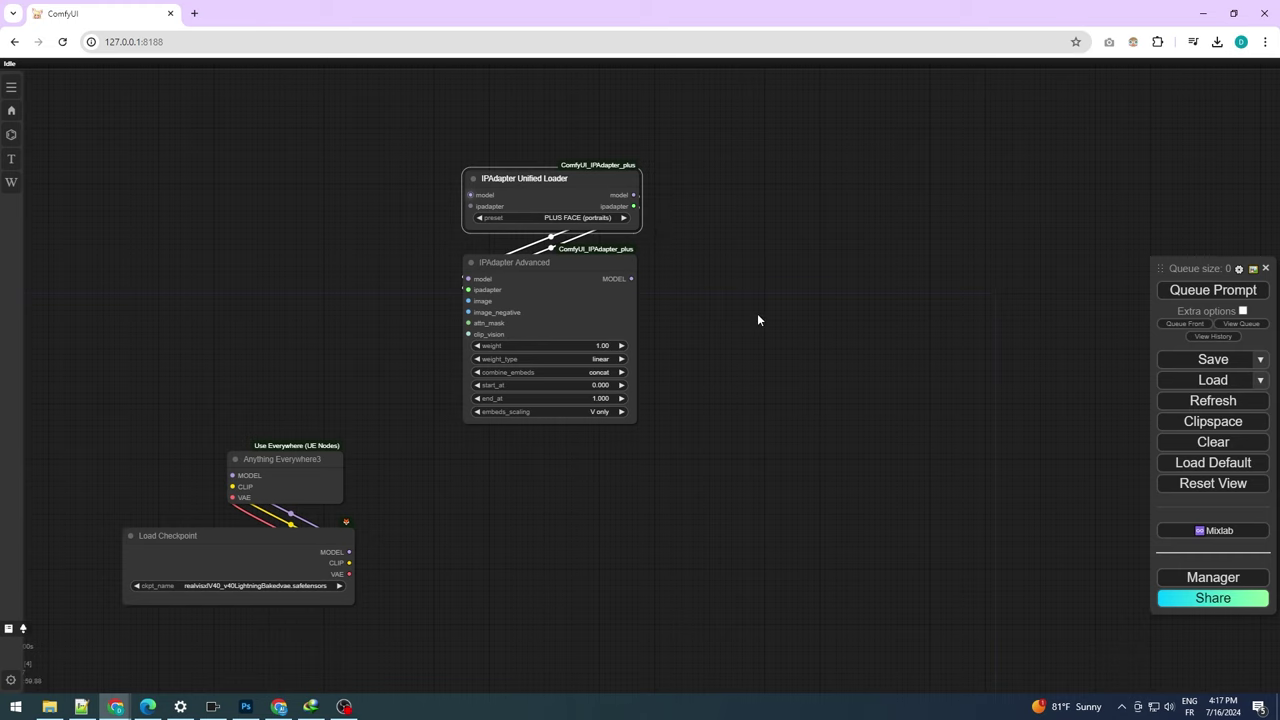
left_click_drag(757, 320, 765, 395)
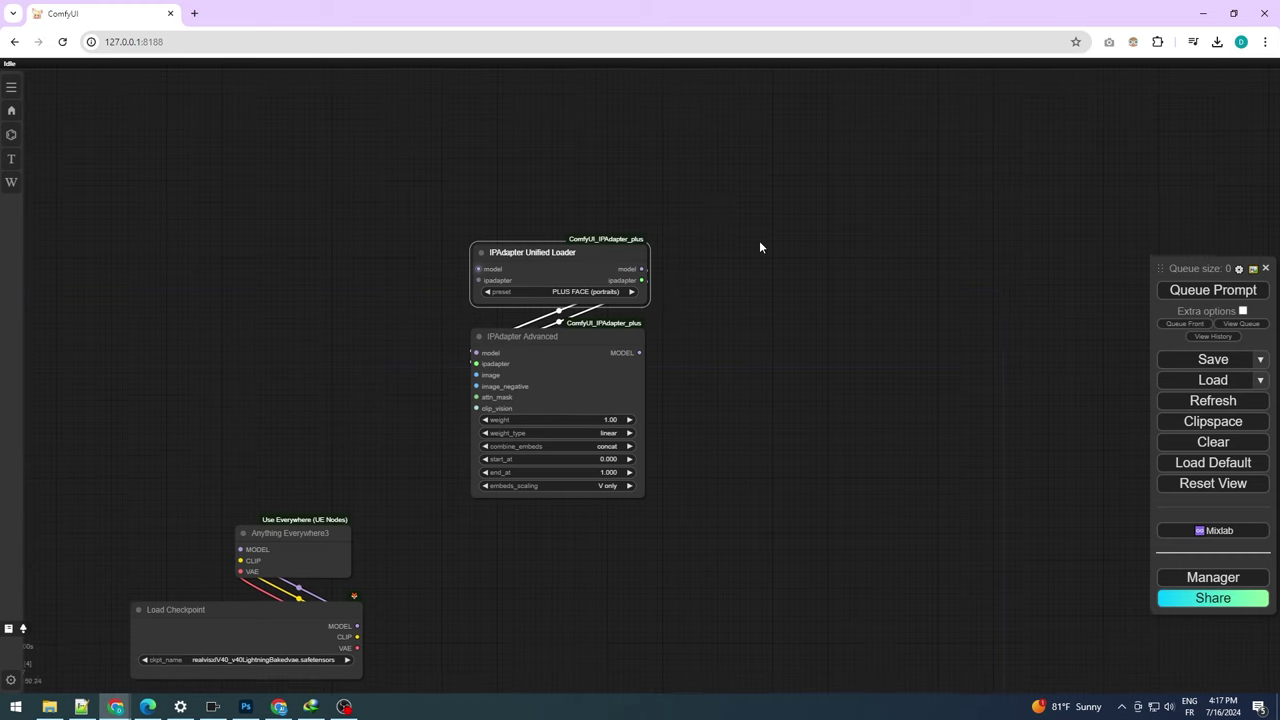
Search 'load image batch' and place Load Image Batch From Dir (Inspire) above the Unified Loader
double_click(559, 131)
type("load image batch")
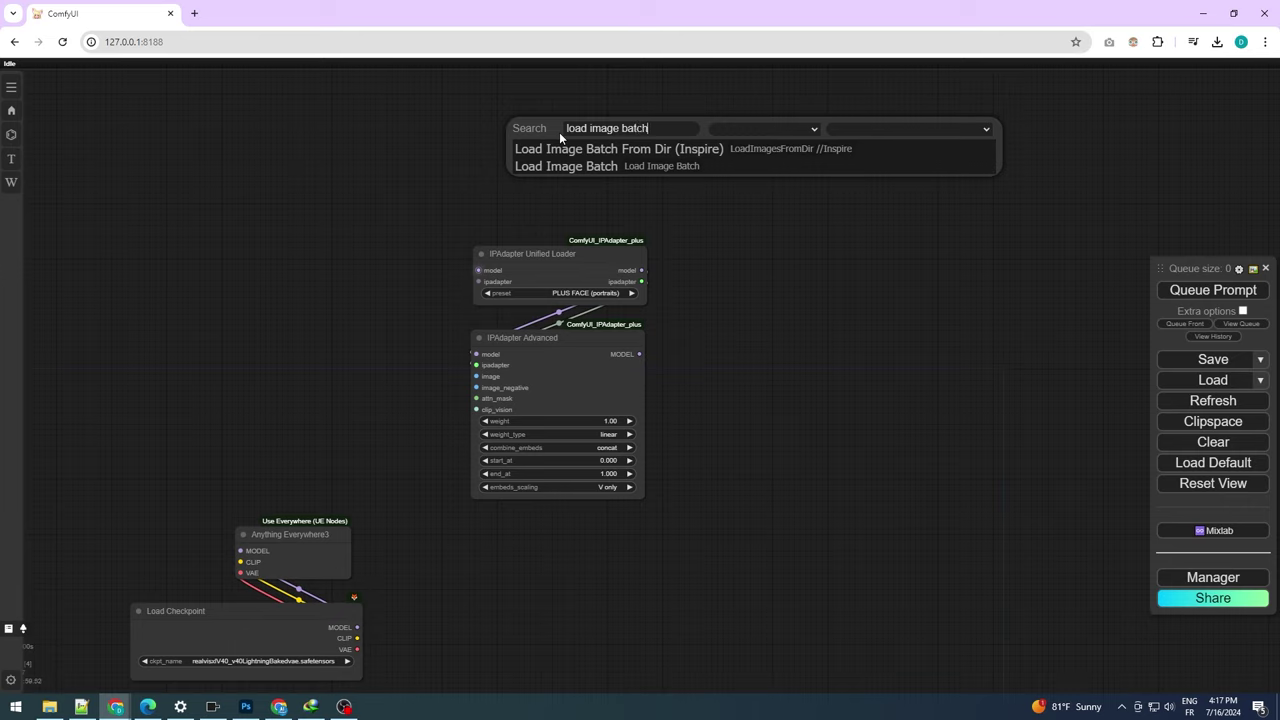
left_click(625, 148)
left_click_drag(569, 119, 577, 110)
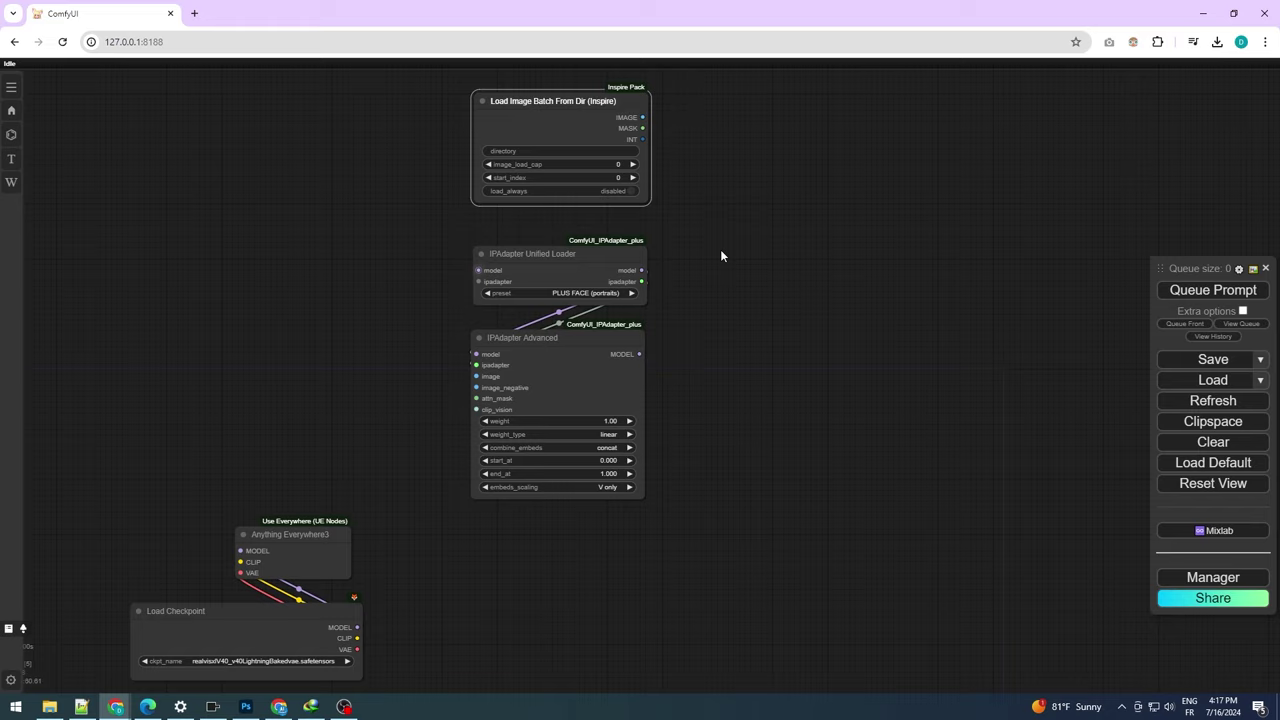
Create a Model 1 folder inside Course and paste the two reference face photos into it
left_click(52, 708)
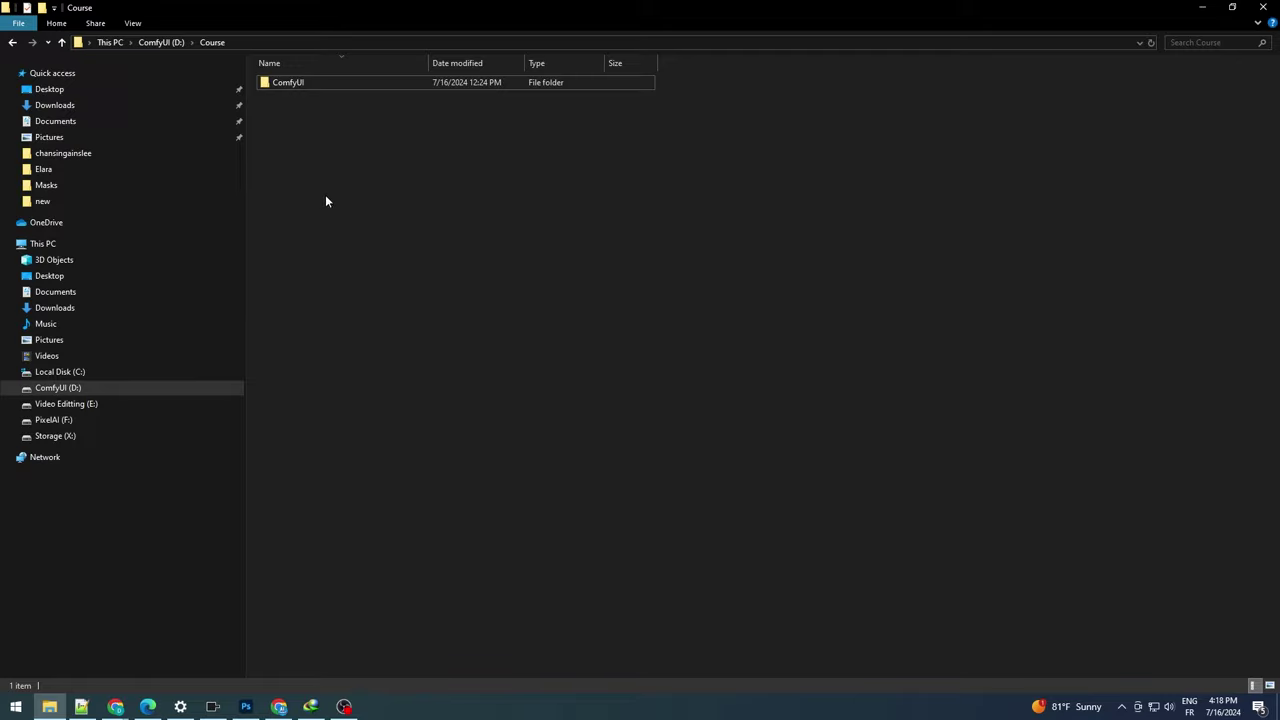
right_click(360, 137)
mouse_move(417, 337)
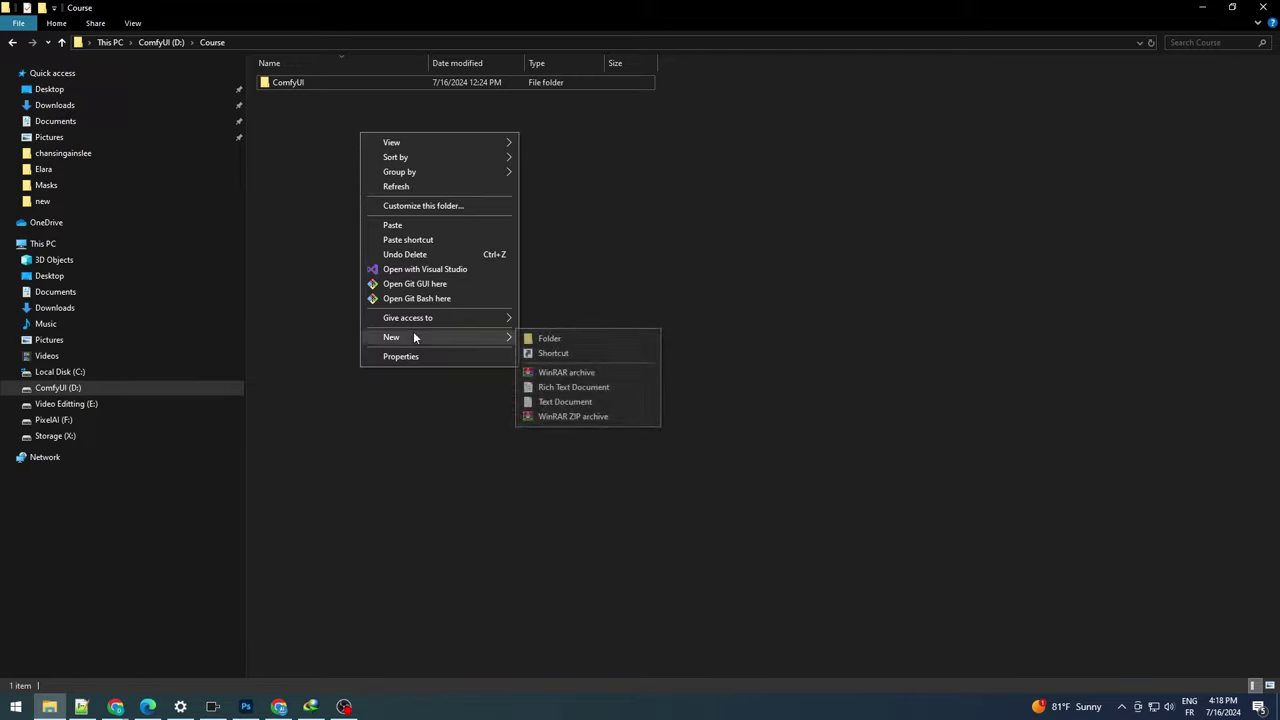
left_click(587, 335)
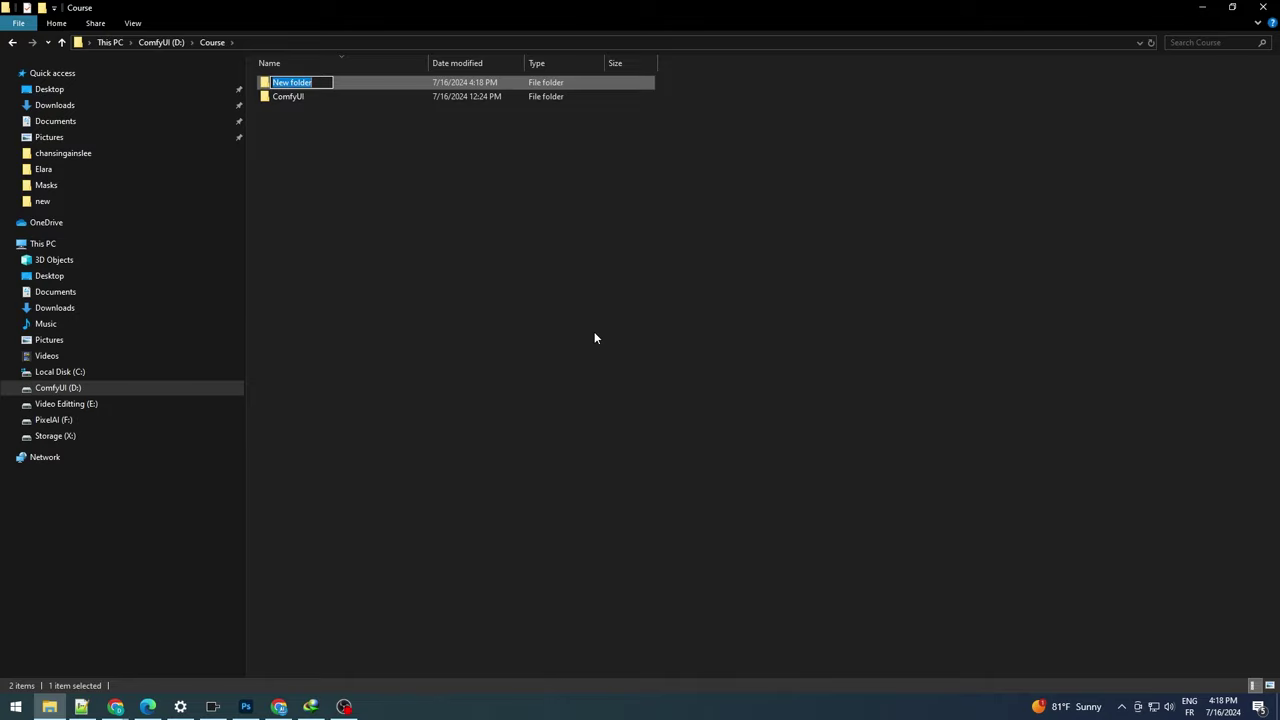
type("Model 1")
key("Return")
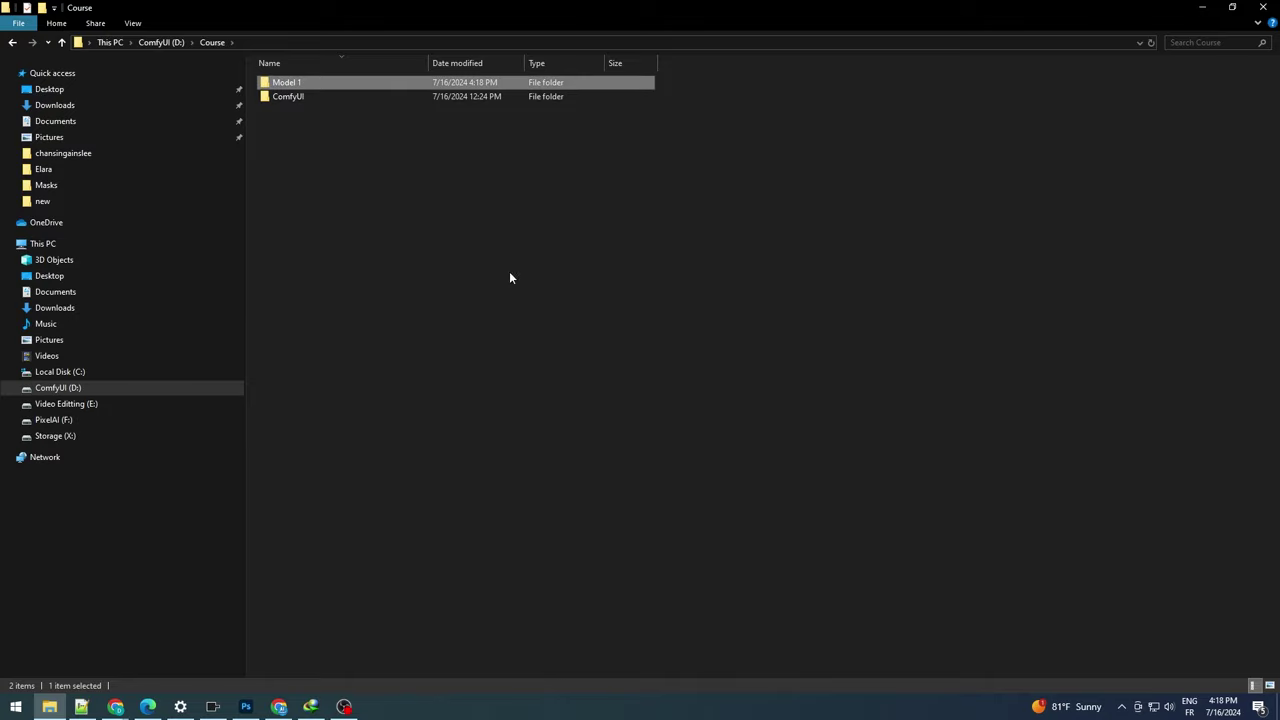
double_click(379, 80)
key("ctrl+v")
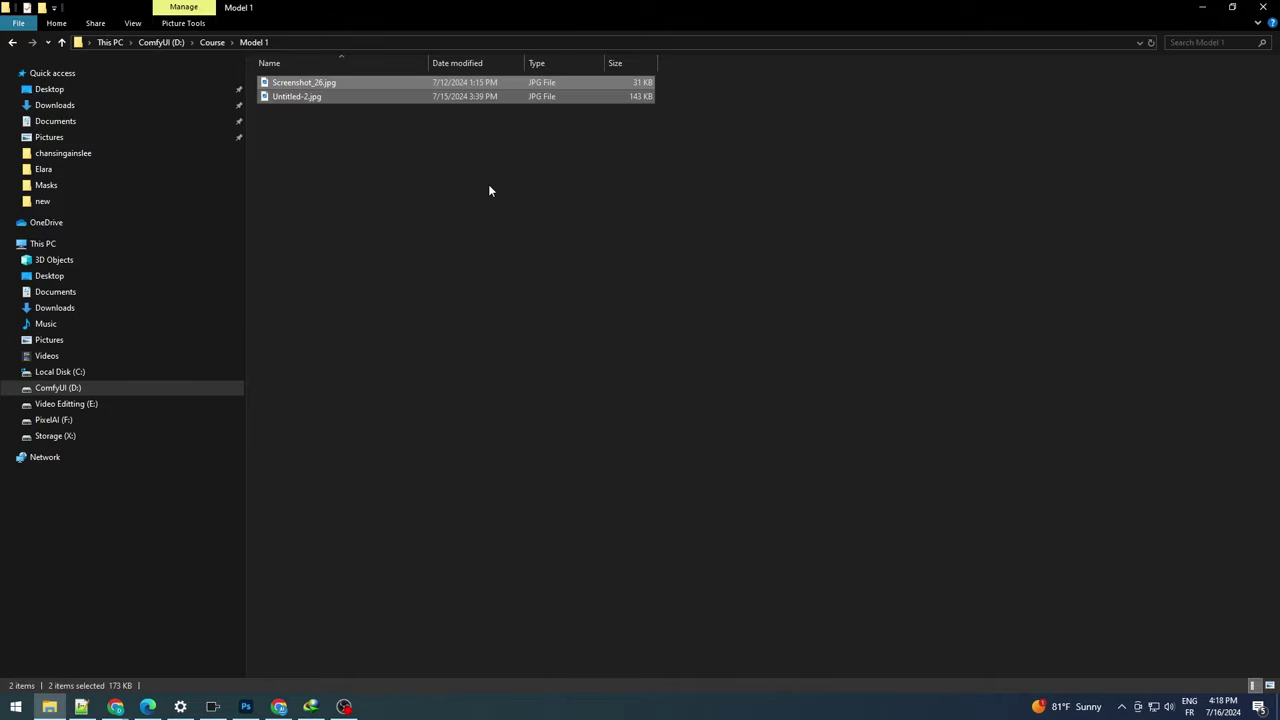
left_click(351, 166)
Copy the Model 1 folder's address-bar path
scroll(372, 137, "up", 5, "ctrl")
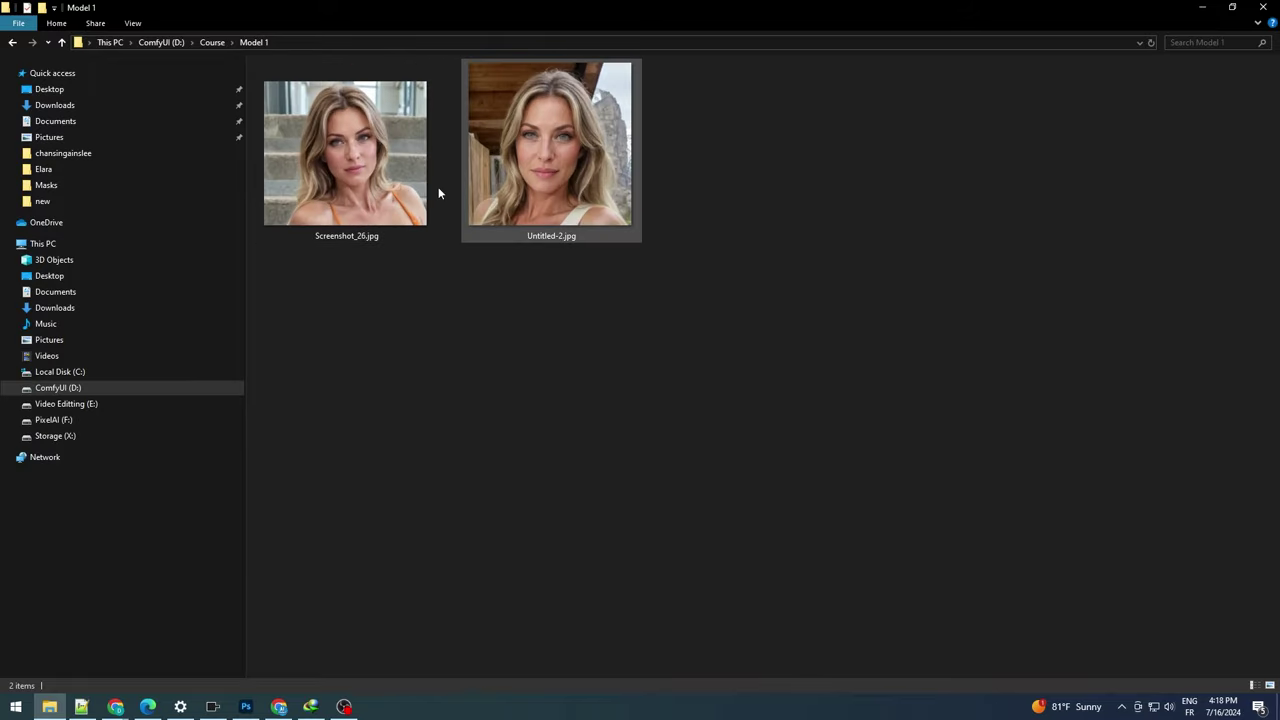
left_click(298, 42)
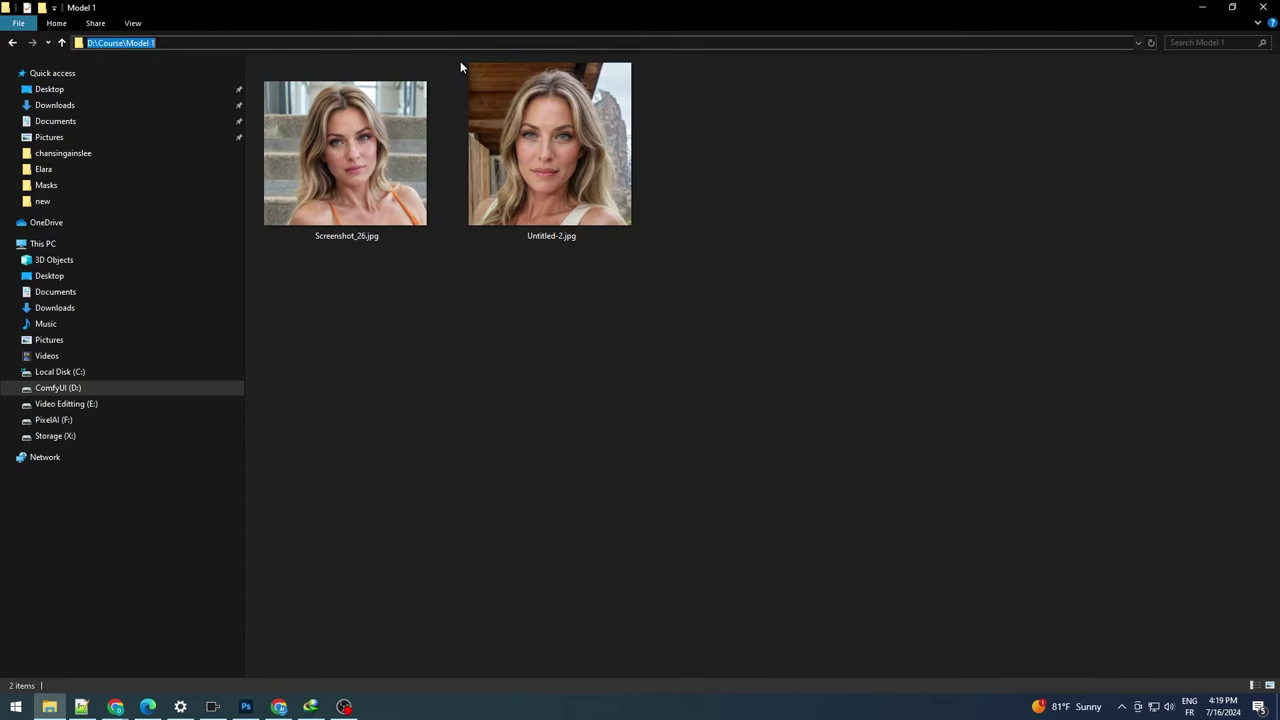
right_click(147, 42)
left_click(234, 80)
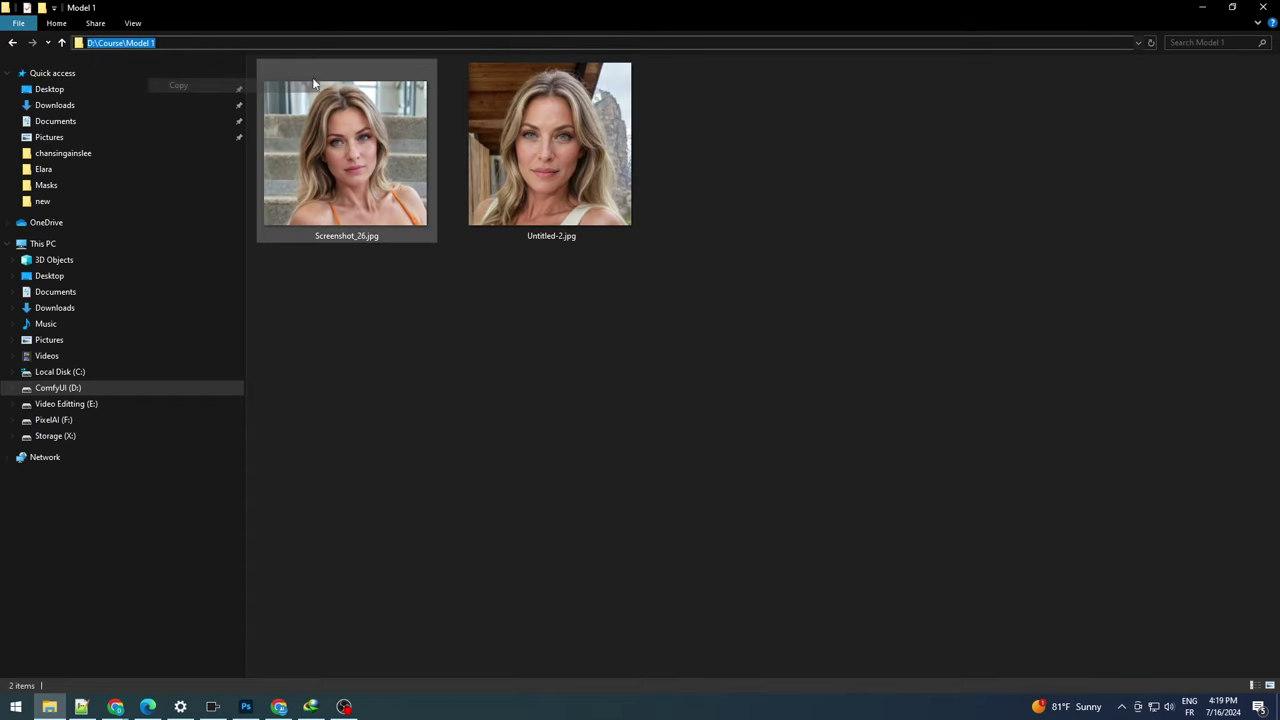
Set the image batch directory to D:\Course\Model 1 and link it to IPAdapter Advanced's image input
left_click(1208, 10)
left_click(588, 152)
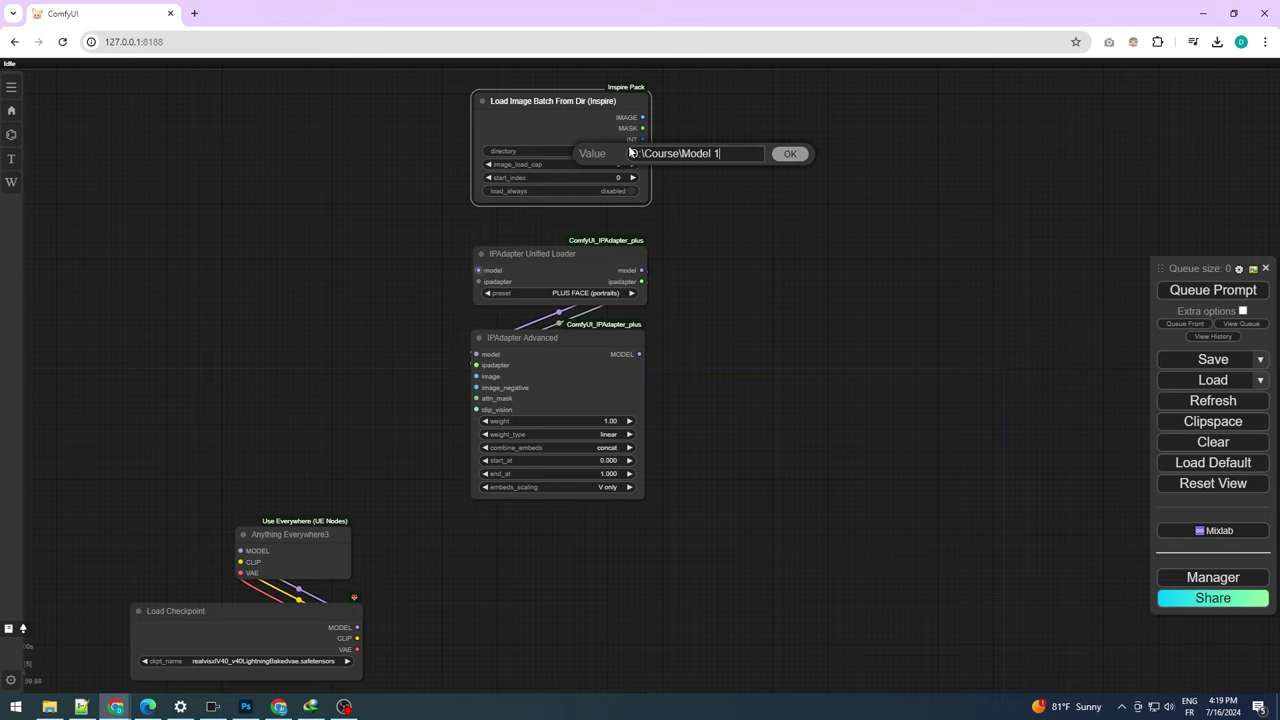
left_click(789, 155)
left_click_drag(642, 117, 476, 376)
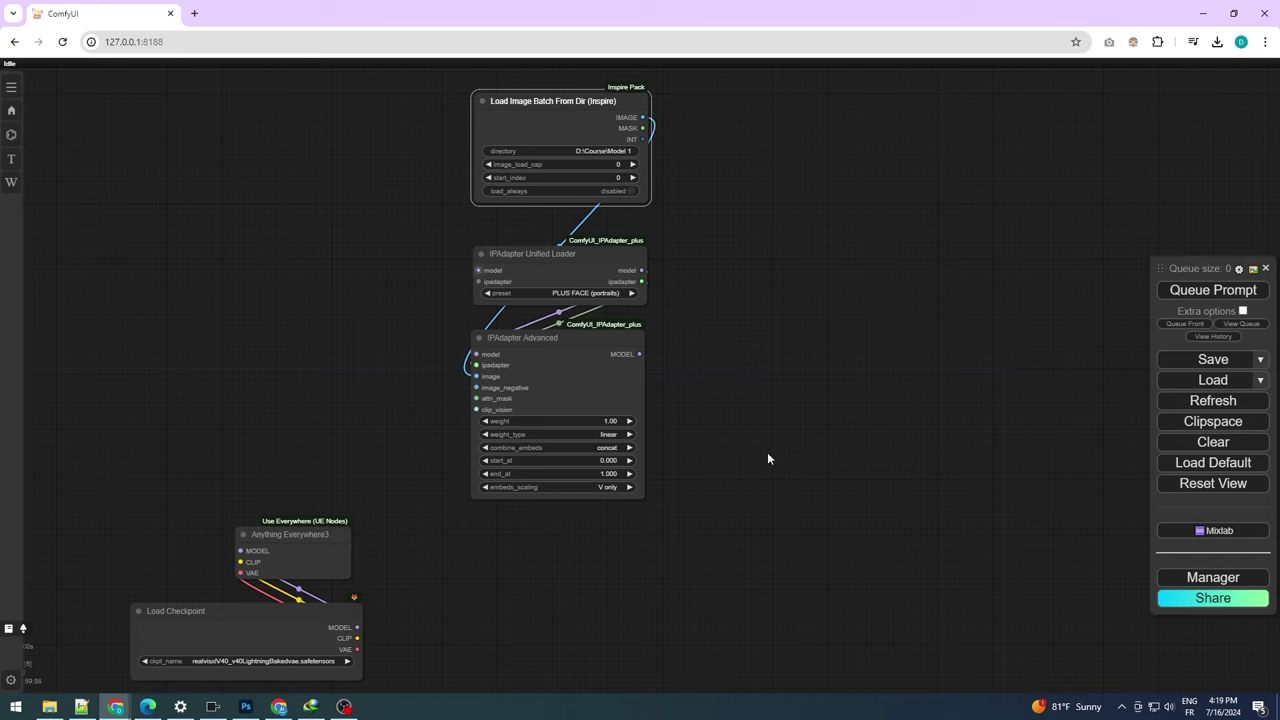
Change the IPAdapter Advanced weight value, ending at 0.80
left_click(612, 421)
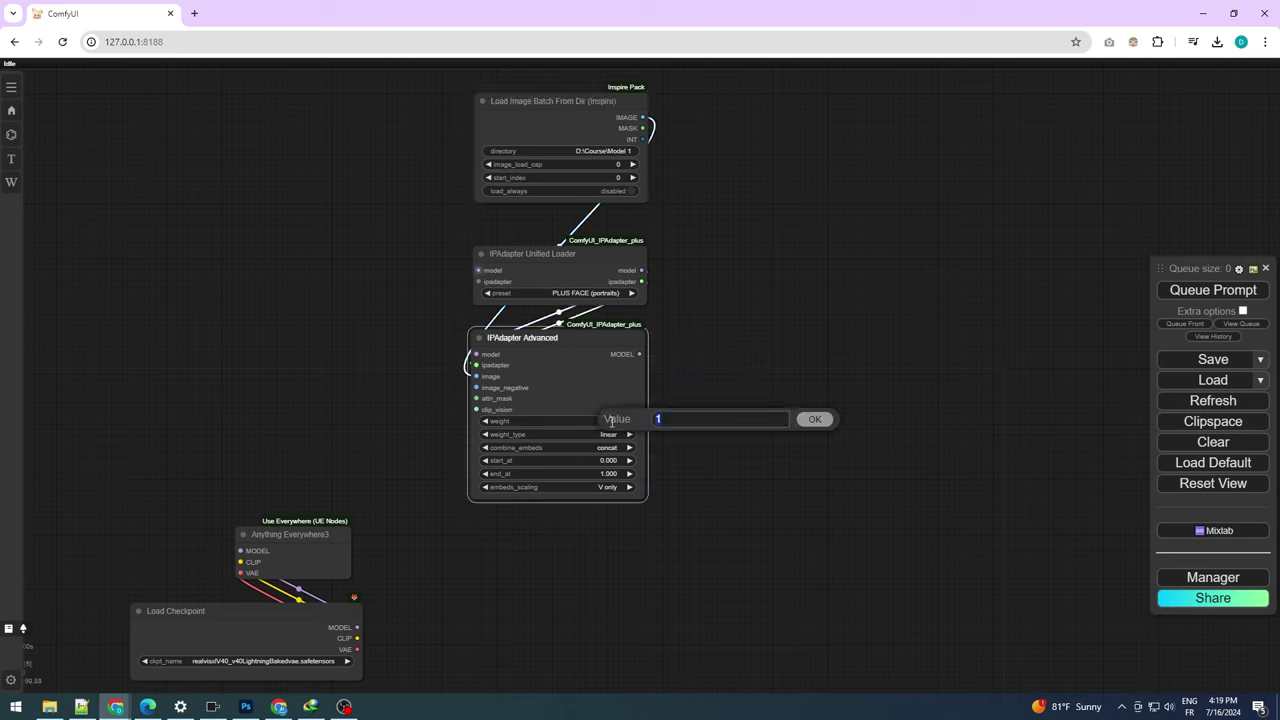
type("1")
key("Return")
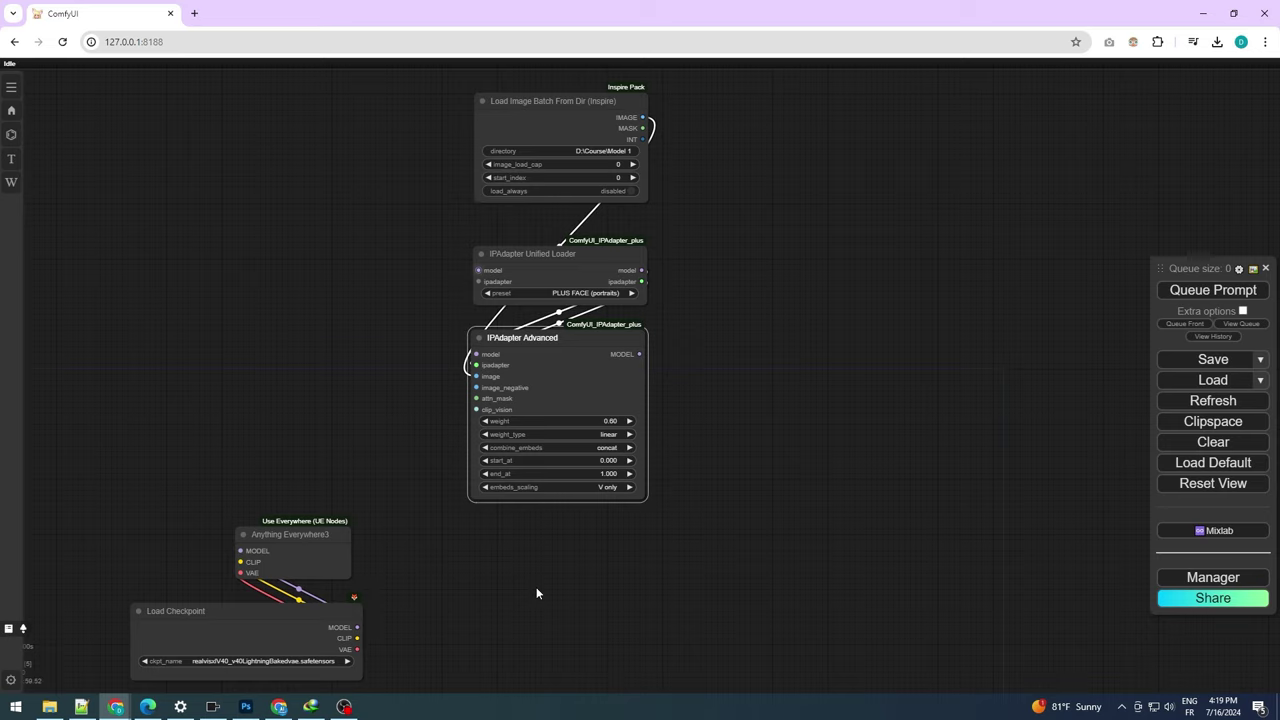
Copy the three IPAdapter group nodes and paste the copy beside the original
scroll(536, 590, "down", 4)
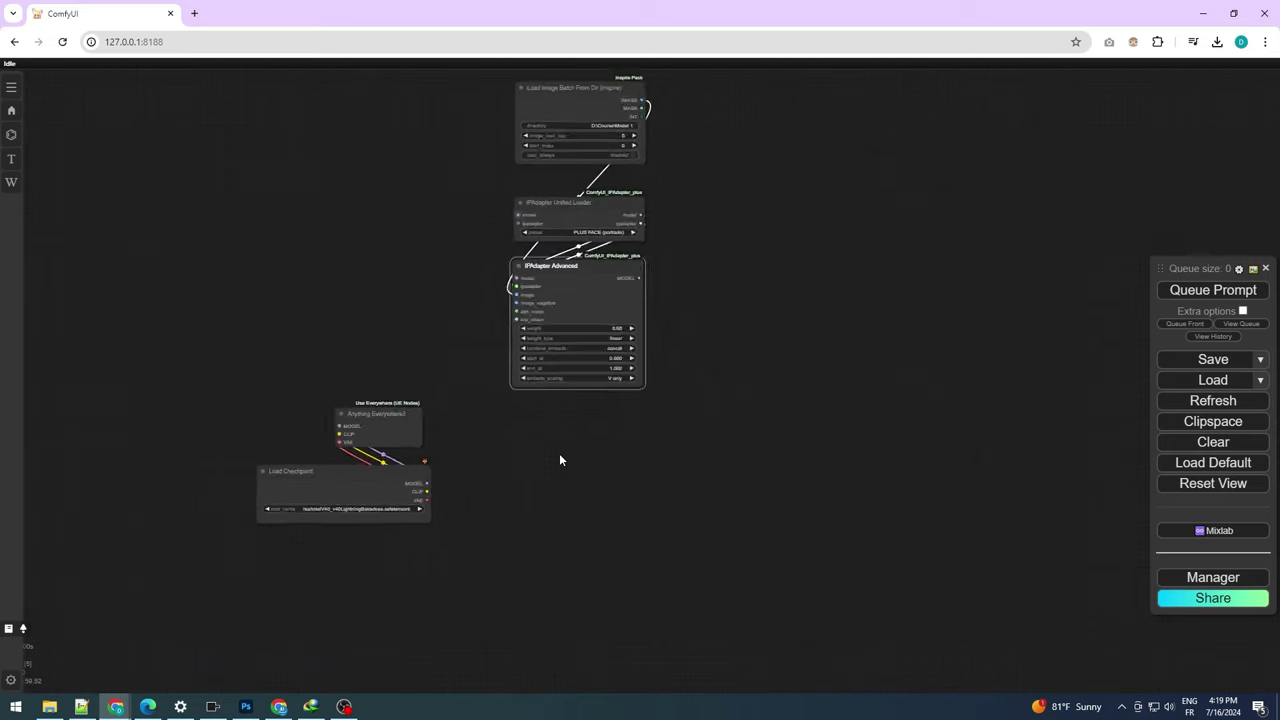
left_click_drag(728, 303, 735, 308)
left_click_drag(707, 143, 512, 456)
key("ctrl+c")
key("ctrl+v")
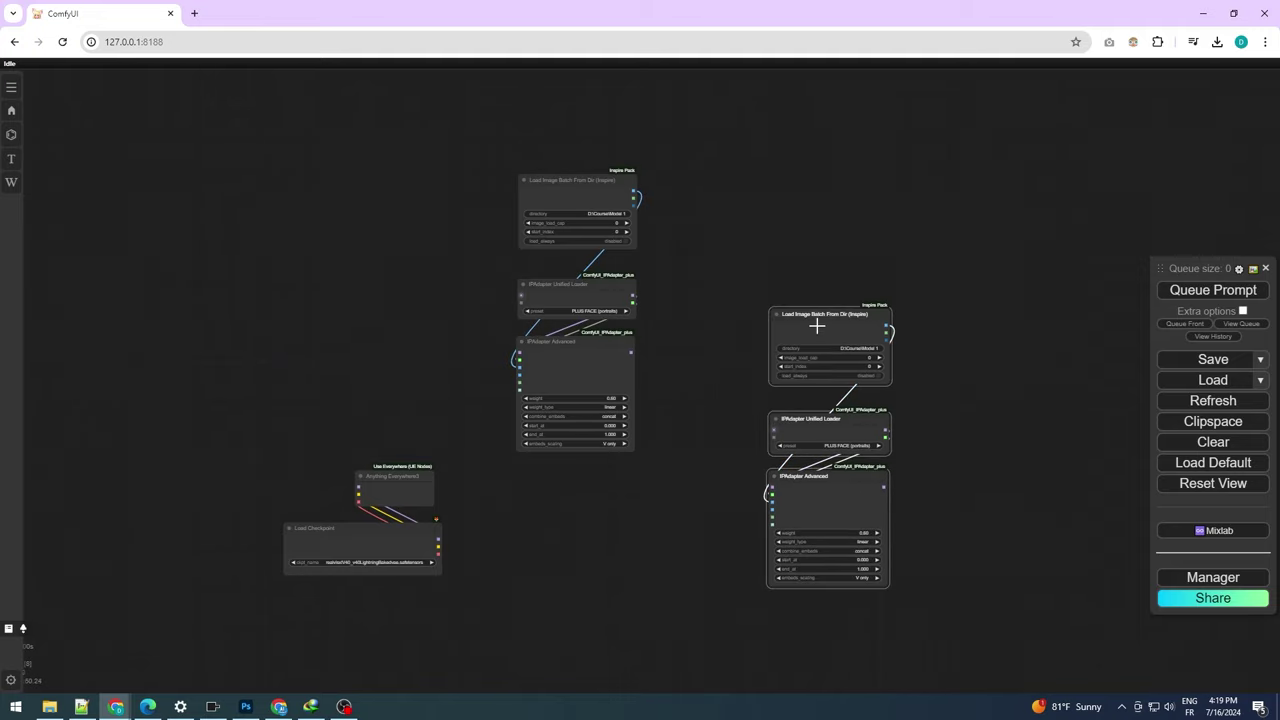
left_click_drag(826, 320, 730, 182)
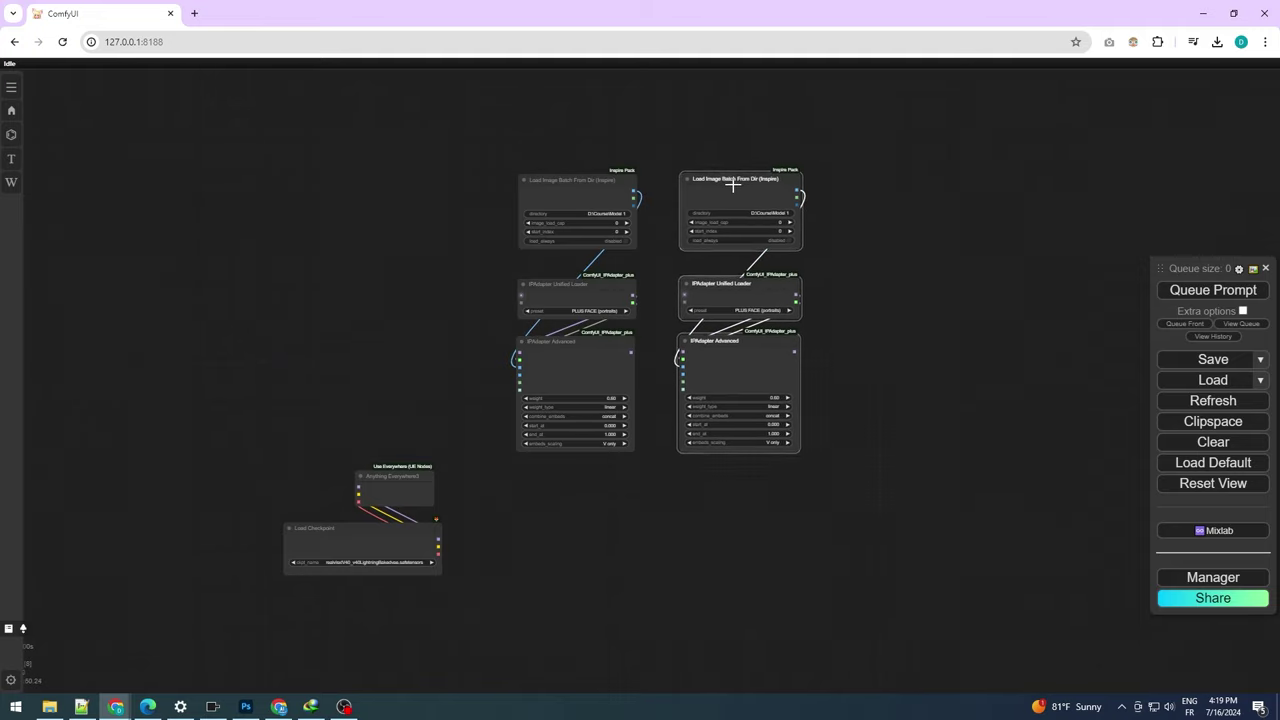
scroll(670, 196, "up", 5)
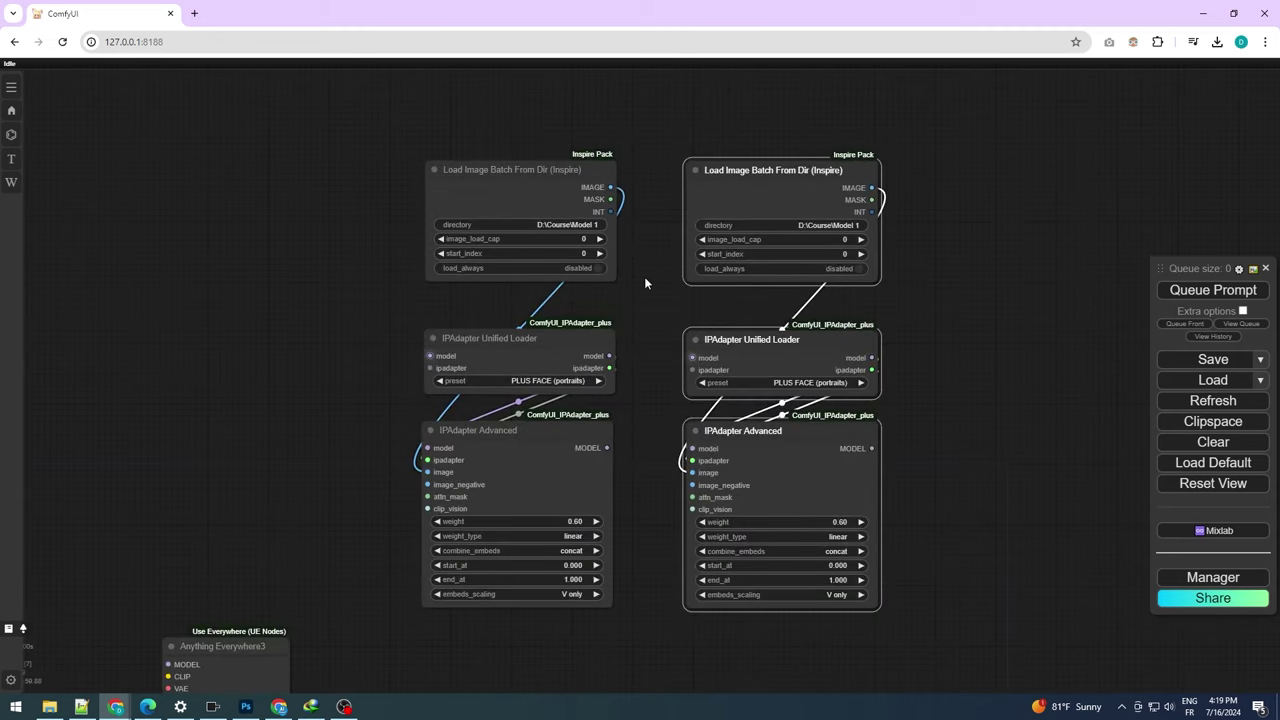
left_click(653, 402)
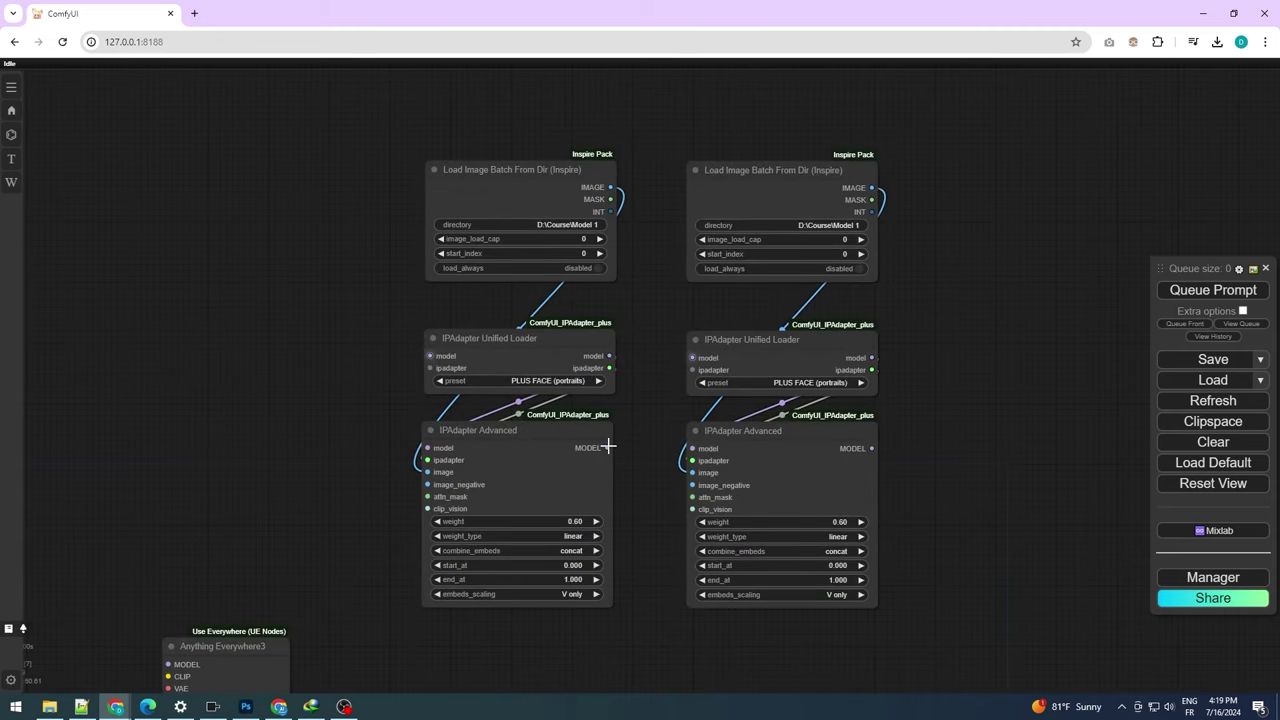
Feed the first IPAdapter's MODEL into the copied loader and set its directory to D:\Course\Model 2
left_click_drag(607, 447, 700, 382)
key("super+e")
left_click(851, 224)
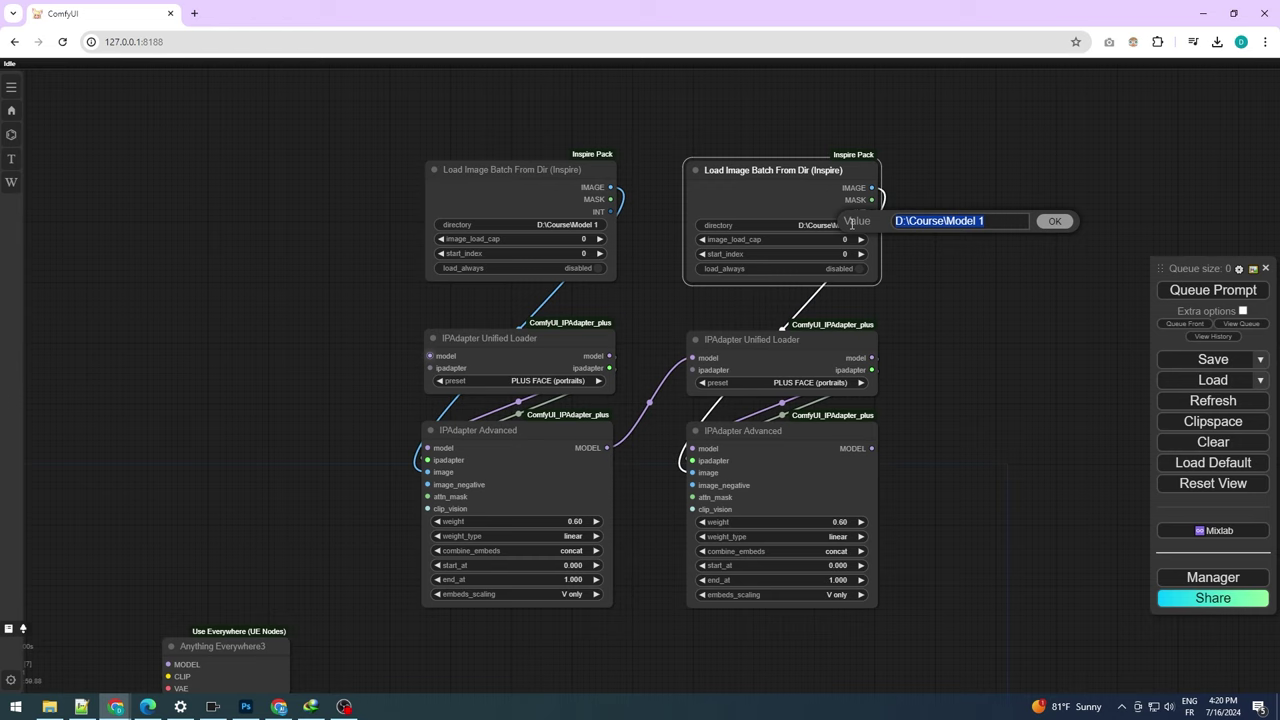
key("End")
key("BackSpace")
type("2")
left_click(1052, 221)
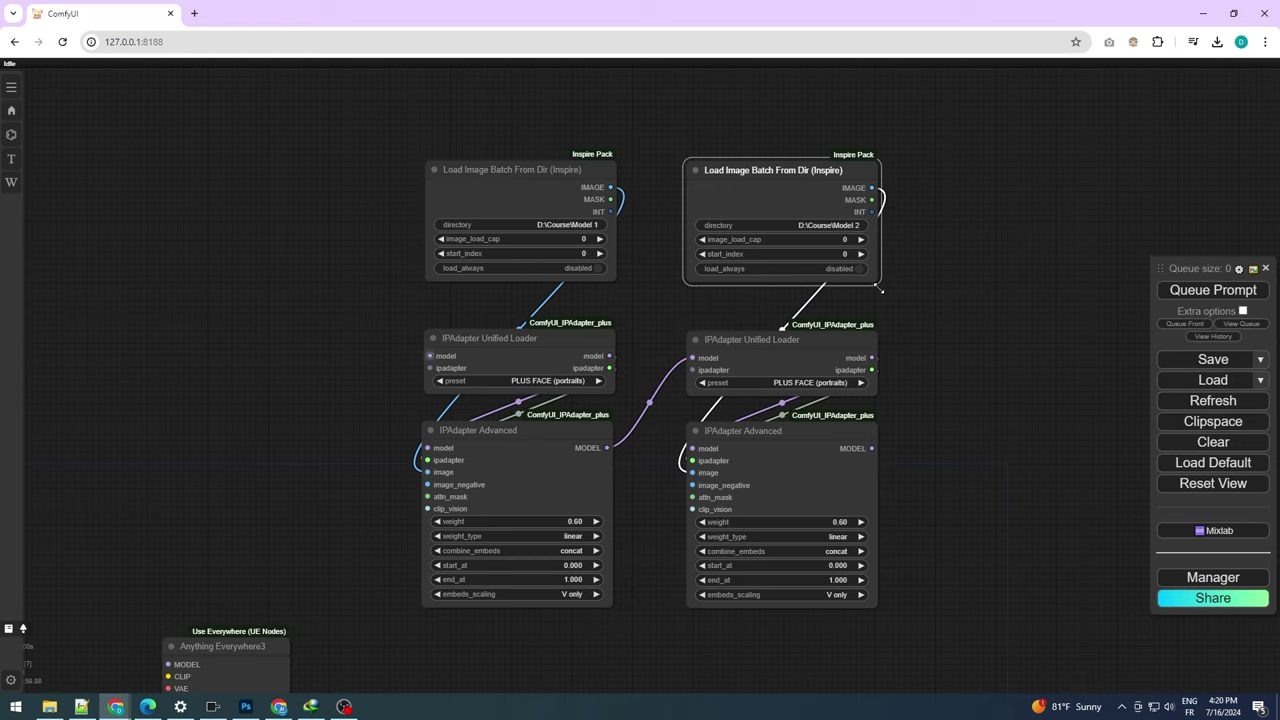
Paste a Load Image node into the space below the groups
left_click_drag(931, 449, 866, 351)
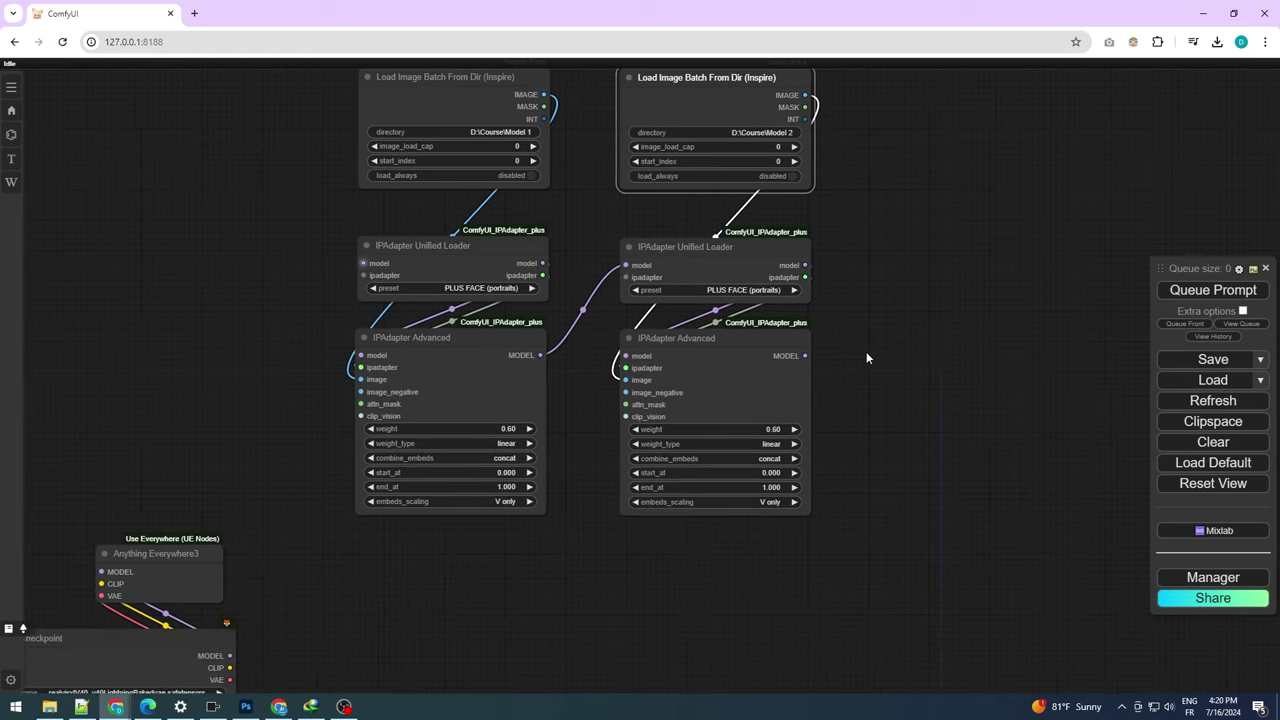
scroll(868, 358, "down", 2)
left_click_drag(904, 415, 938, 378)
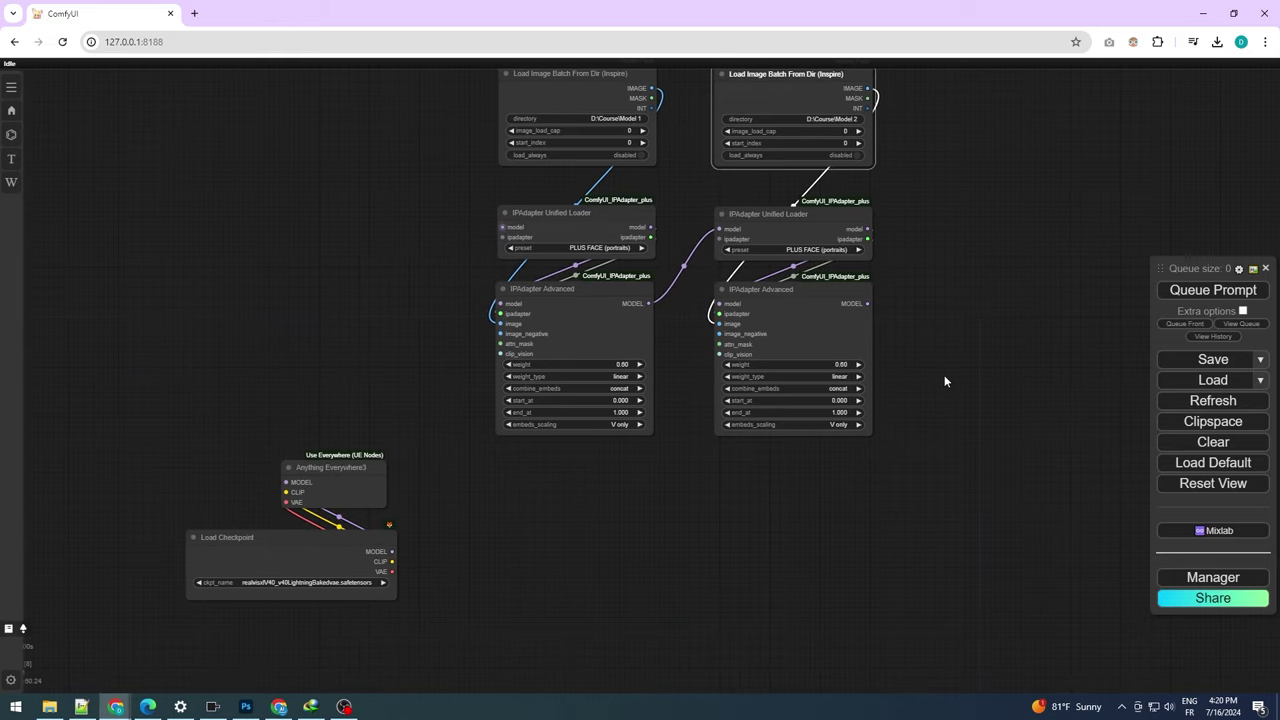
key("ctrl+v")
Place a Load Image node under the left IPAdapter and load the left 2.png mask
left_click_drag(622, 487, 597, 436)
scroll(508, 572, "down", 2)
left_click_drag(508, 572, 516, 495)
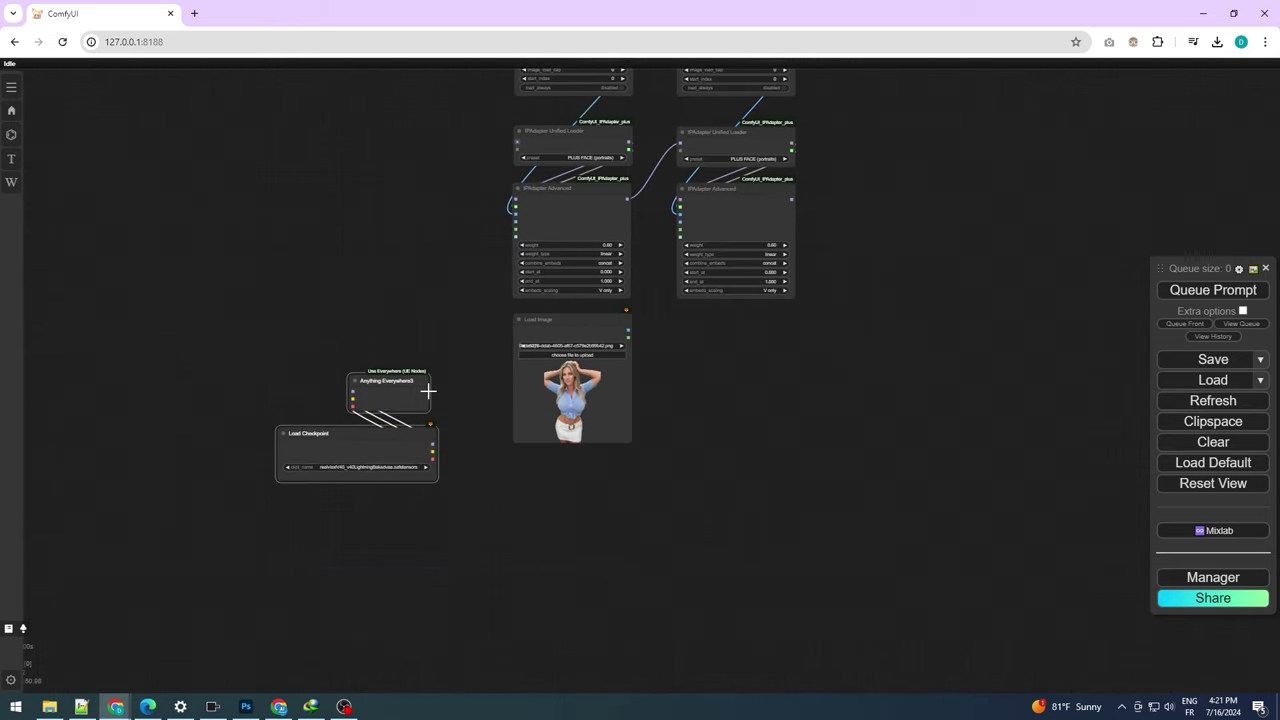
left_click_drag(428, 391, 416, 503)
scroll(688, 414, "up", 2)
left_click(562, 350)
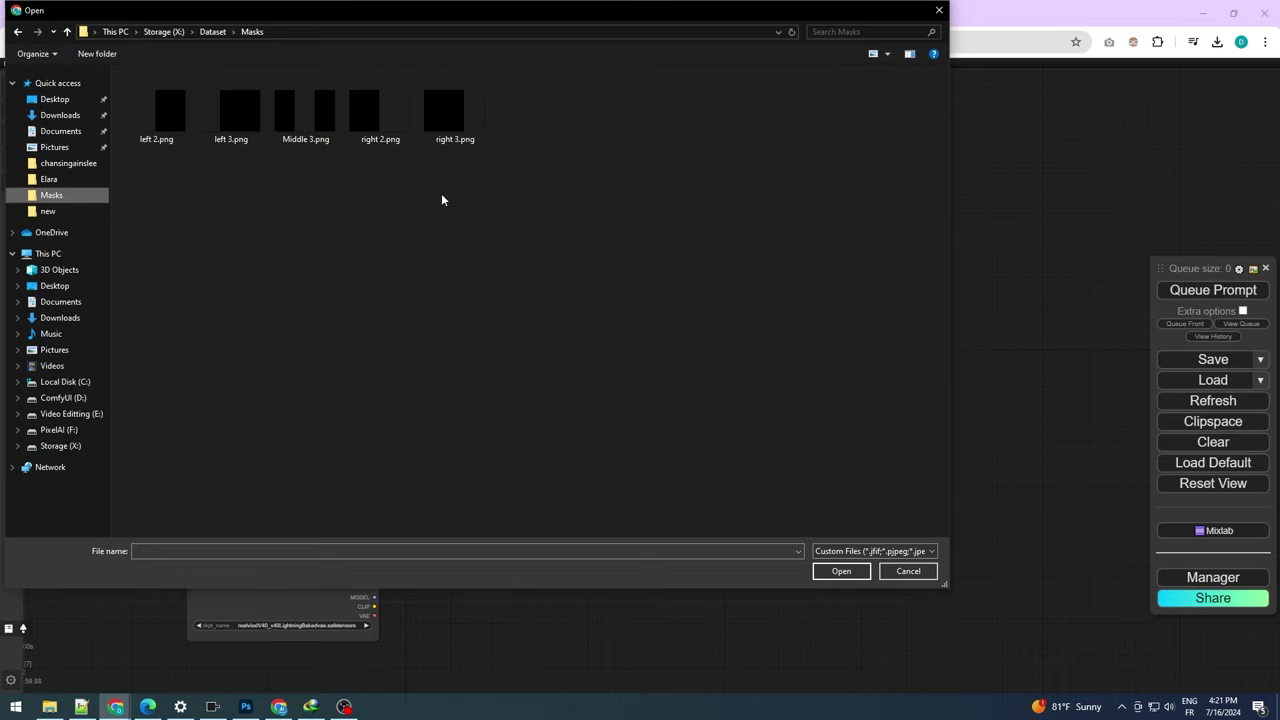
scroll(262, 180, "up", 4, "ctrl")
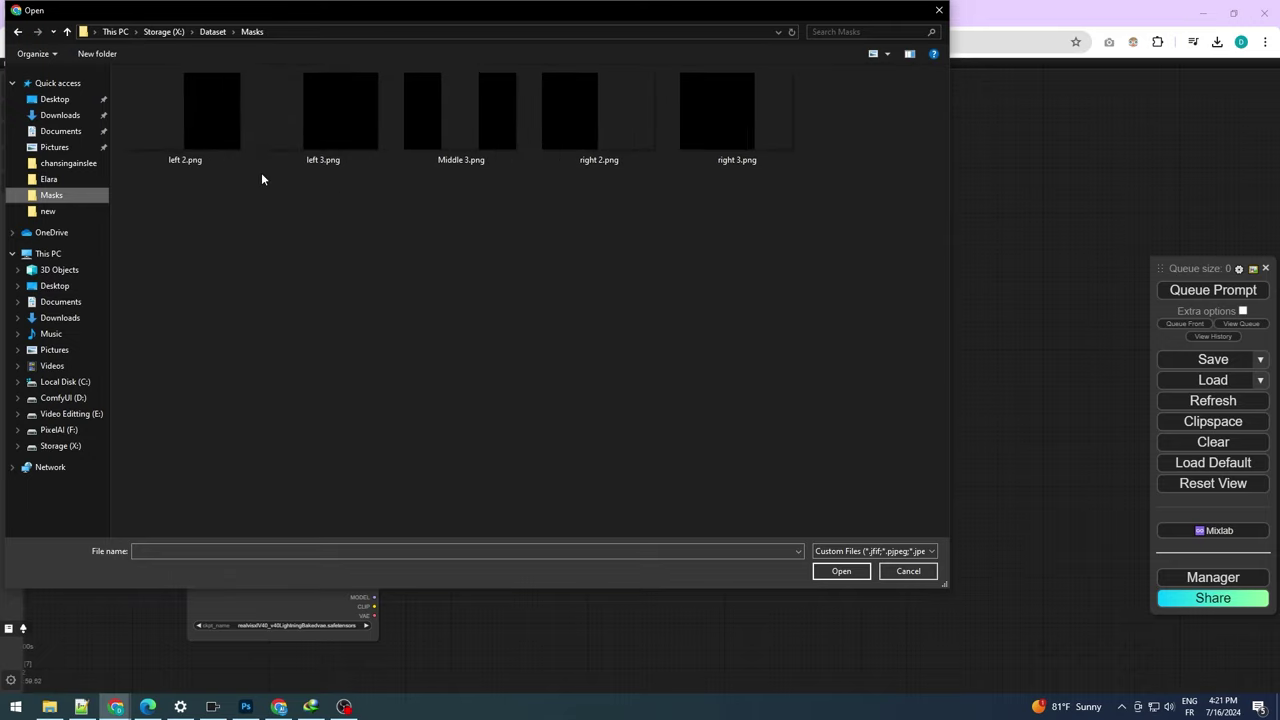
scroll(274, 192, "down", 1, "ctrl")
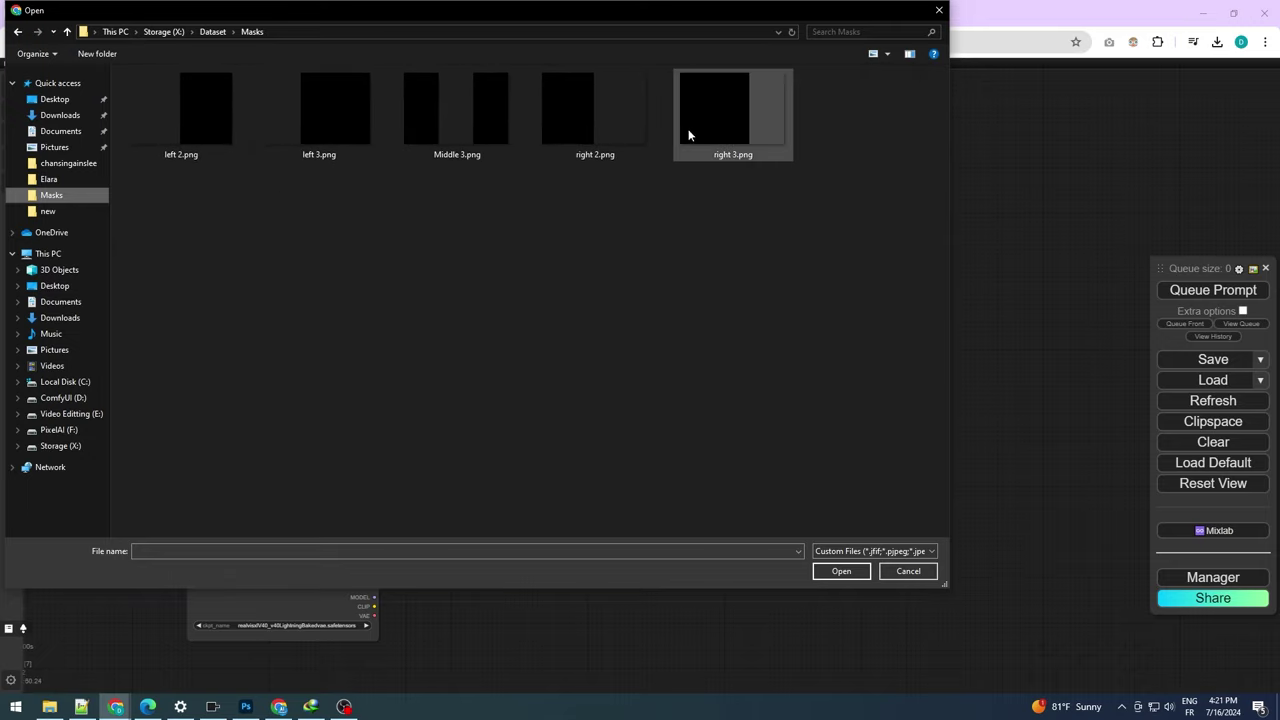
double_click(209, 141)
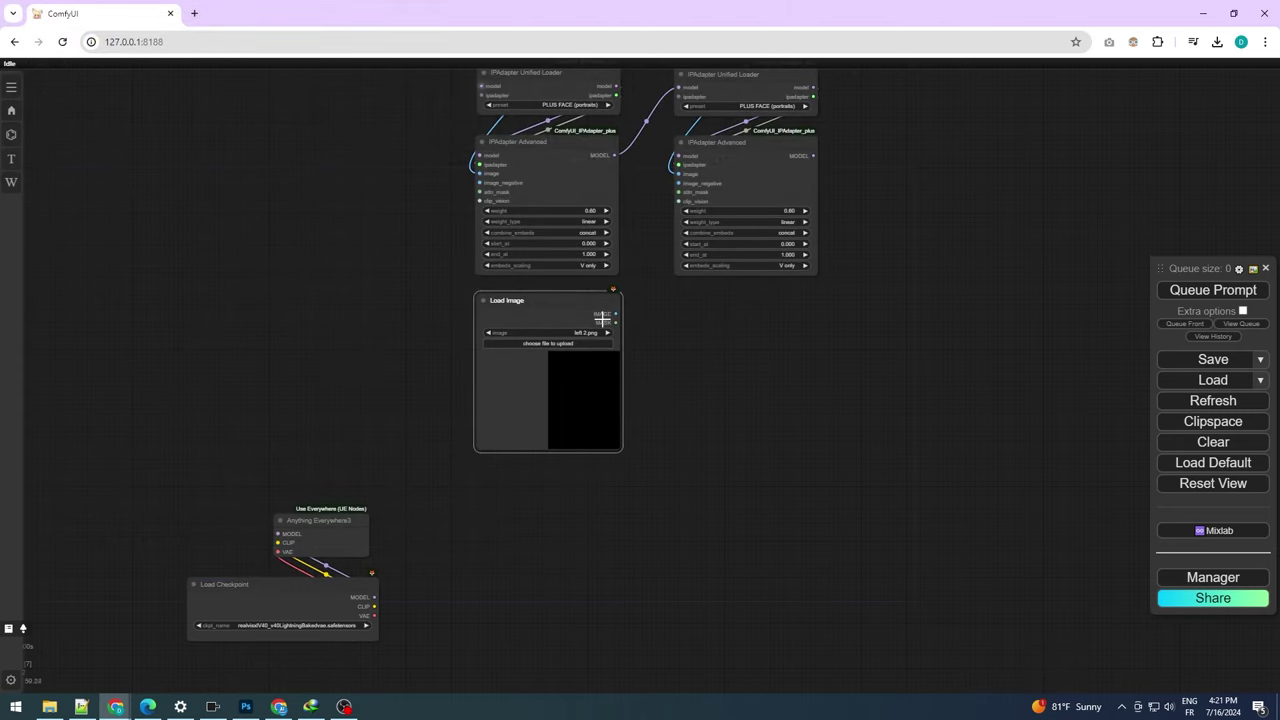
Duplicate it with right 2.png loaded, then wire both masks into their attn_mask inputs
key("ctrl+v")
left_click_drag(806, 317, 731, 306)
left_click(749, 341)
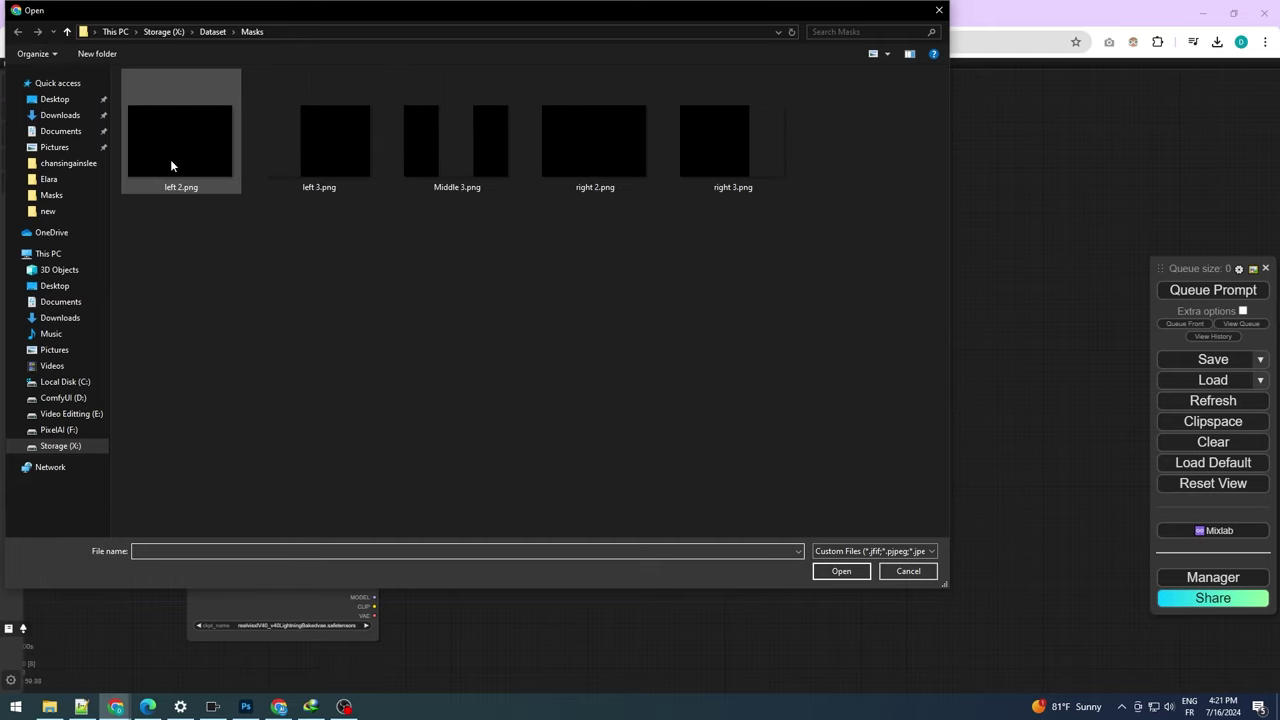
left_click(611, 140)
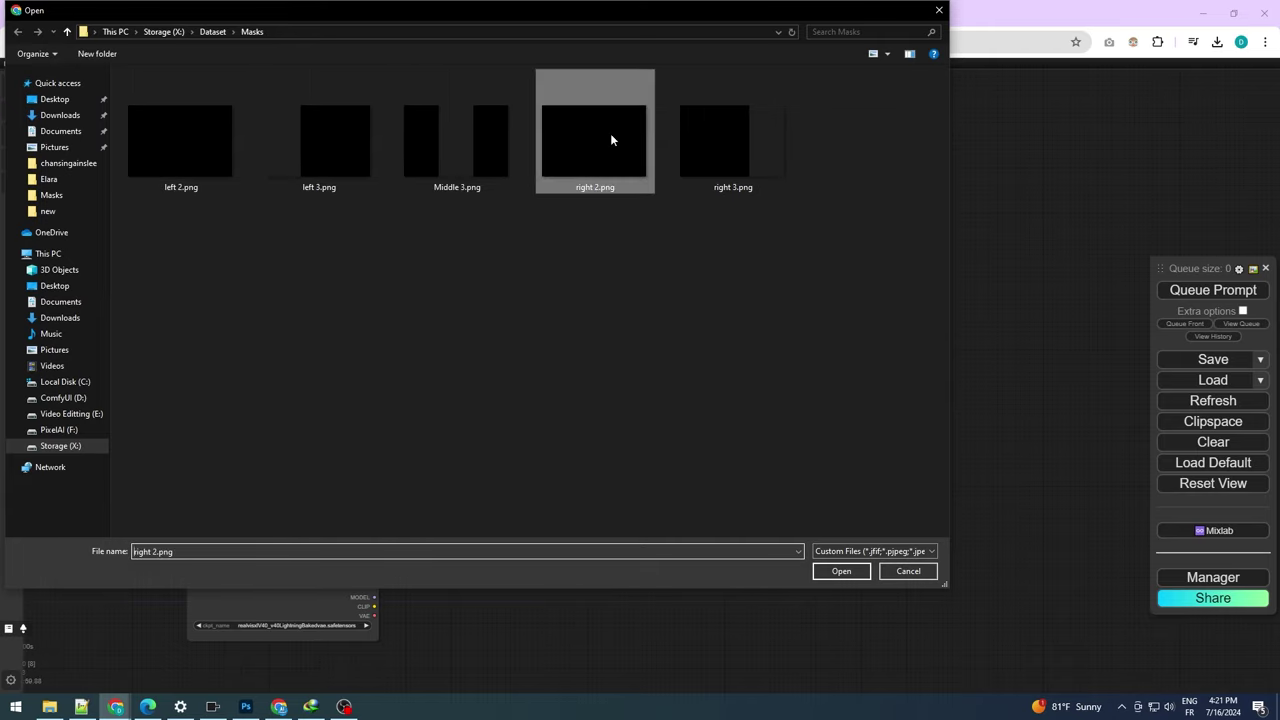
double_click(611, 140)
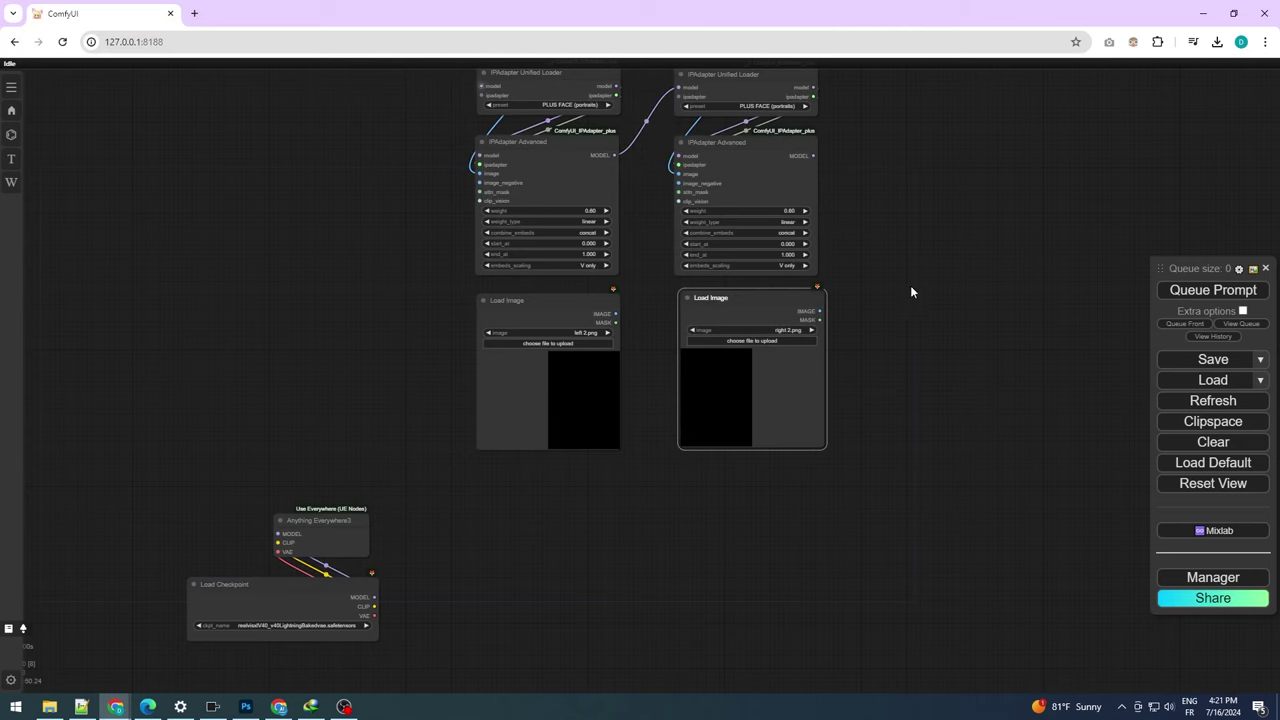
left_click_drag(862, 320, 713, 323)
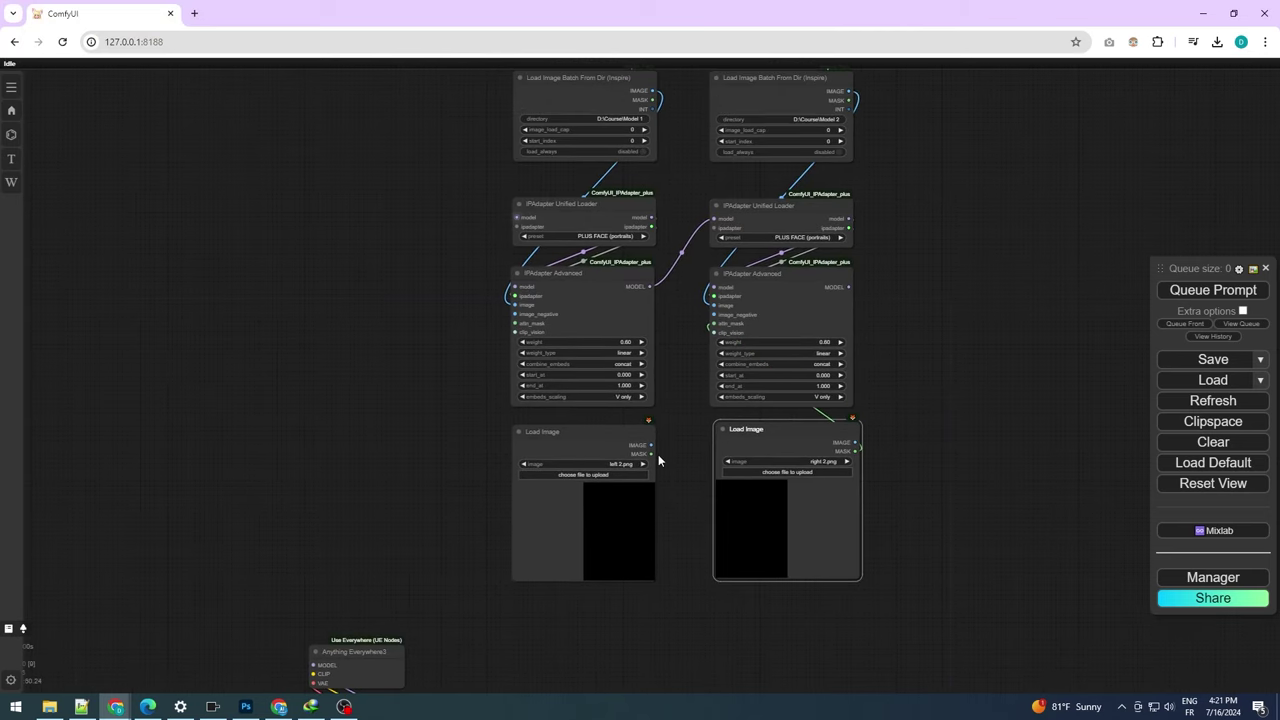
left_click_drag(656, 455, 516, 323)
Add two CLIP Text Encode prompt nodes, coloured green and red
scroll(941, 530, "down", 3)
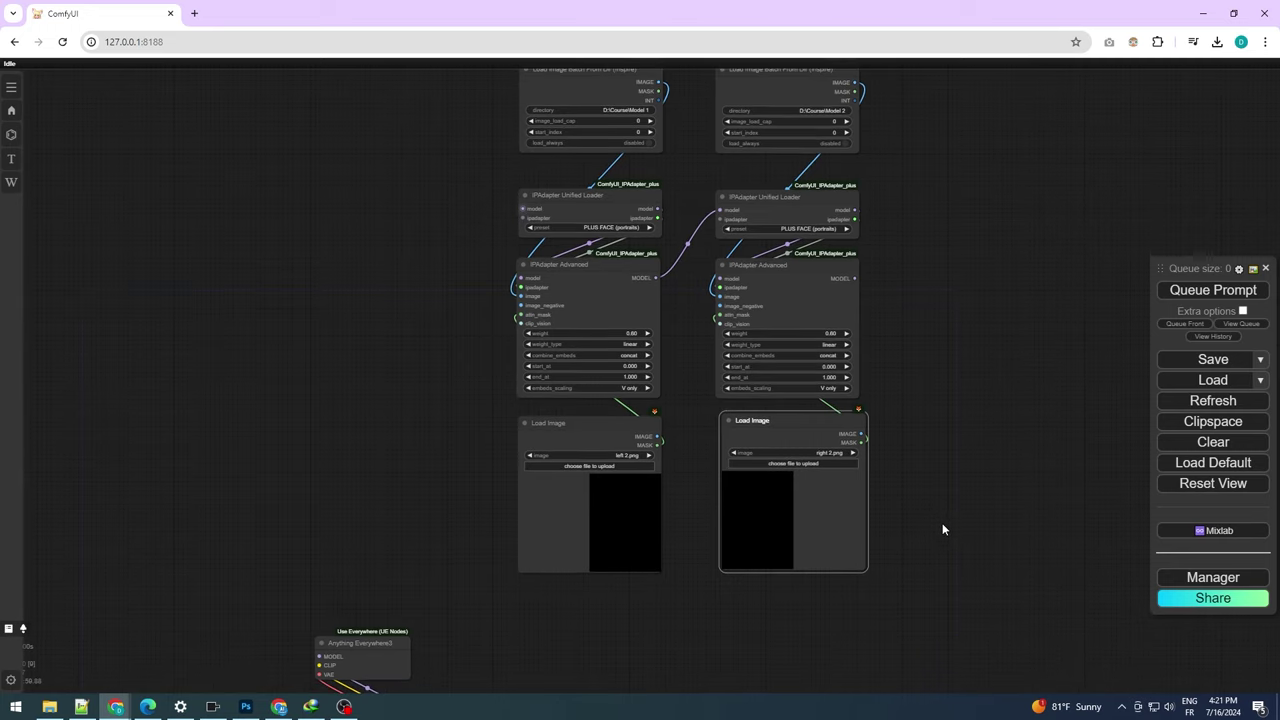
left_click_drag(932, 538, 931, 306)
scroll(658, 389, "up", 5)
double_click(646, 342)
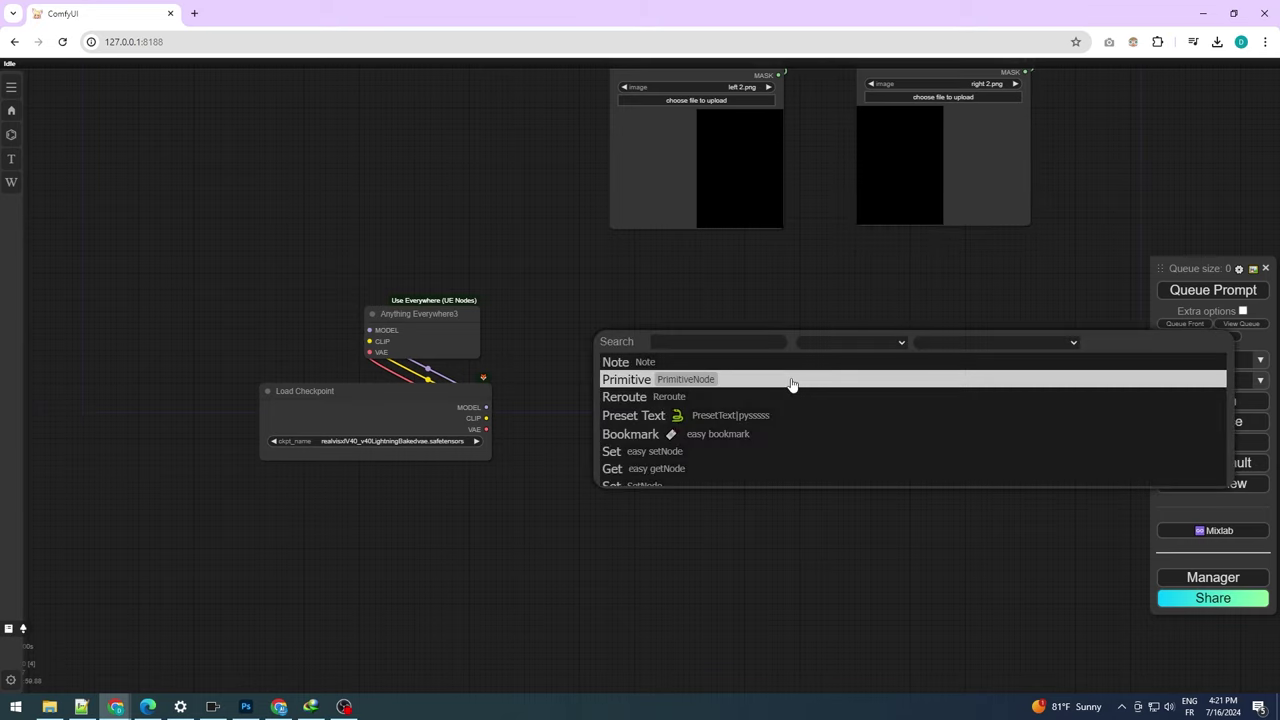
type("clip")
left_click(811, 362)
right_click(775, 290)
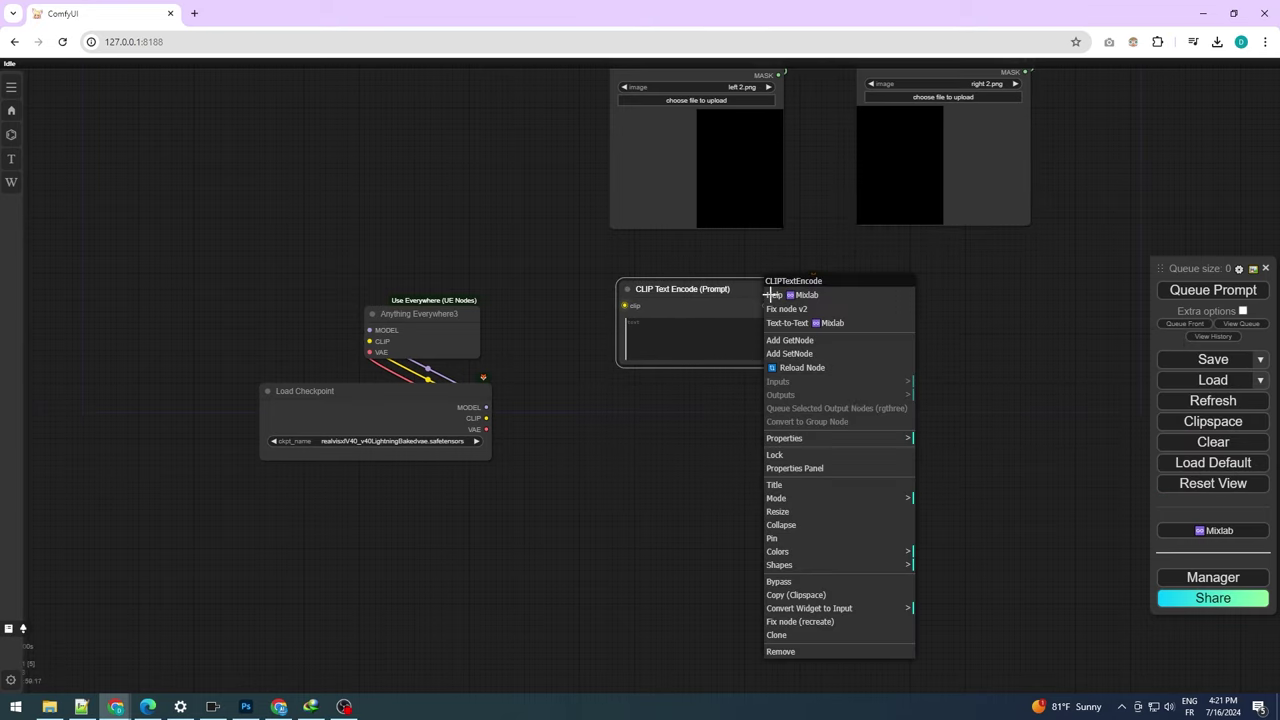
left_click(806, 551)
left_click(957, 591)
key("ctrl+c")
key("ctrl+v")
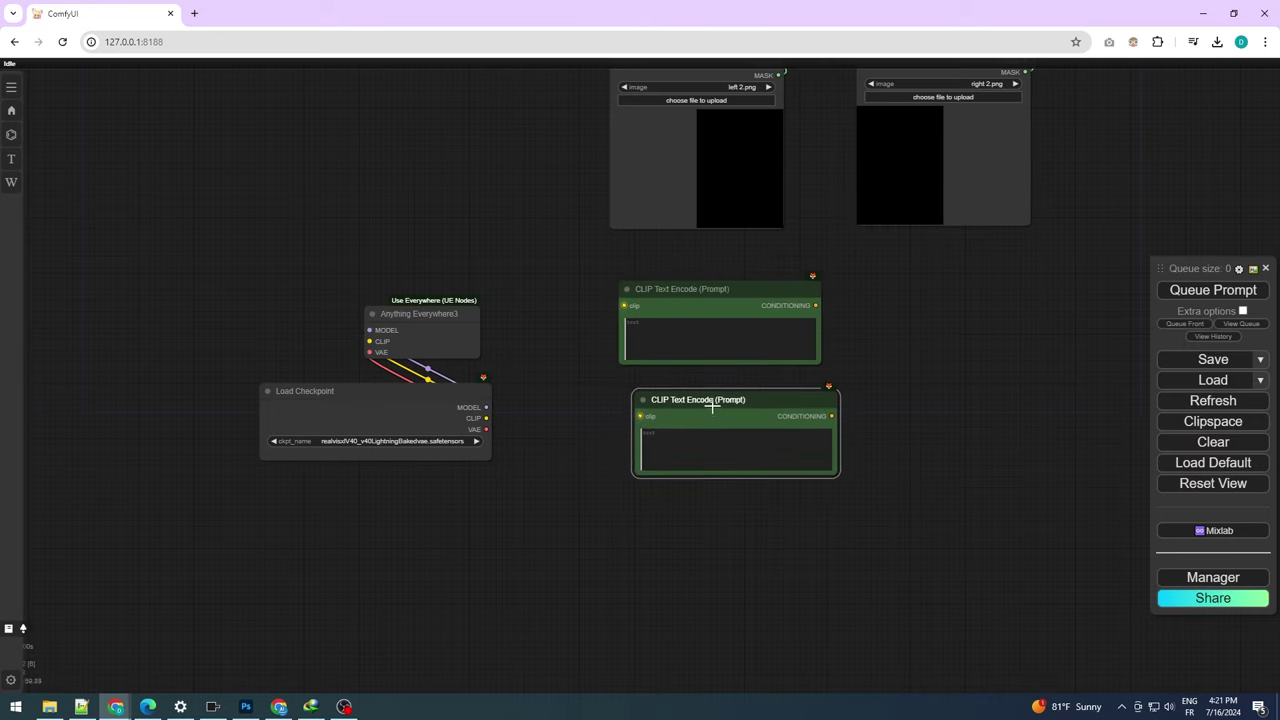
right_click(712, 404)
left_click(786, 580)
left_click(900, 600)
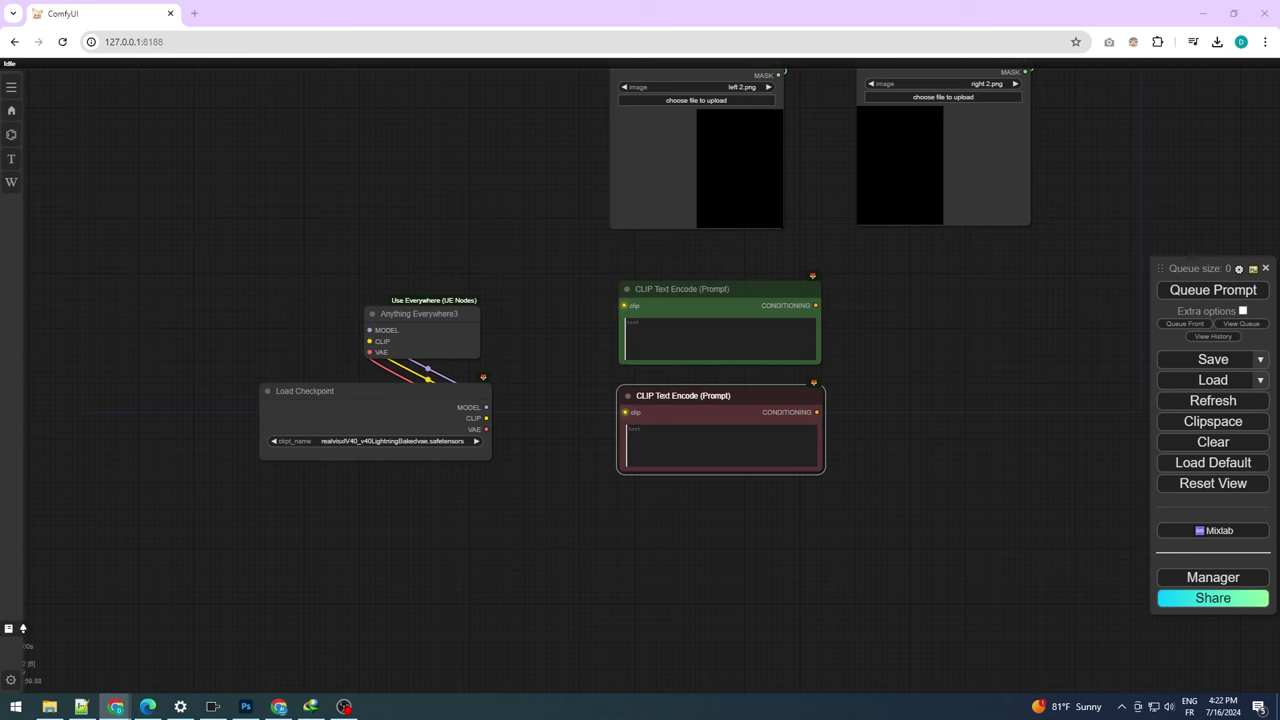
Write the green positive prompt: a photo portrait of women in white and blue dress shirts at their office job
left_click(639, 360)
scroll(639, 363, "up", 5)
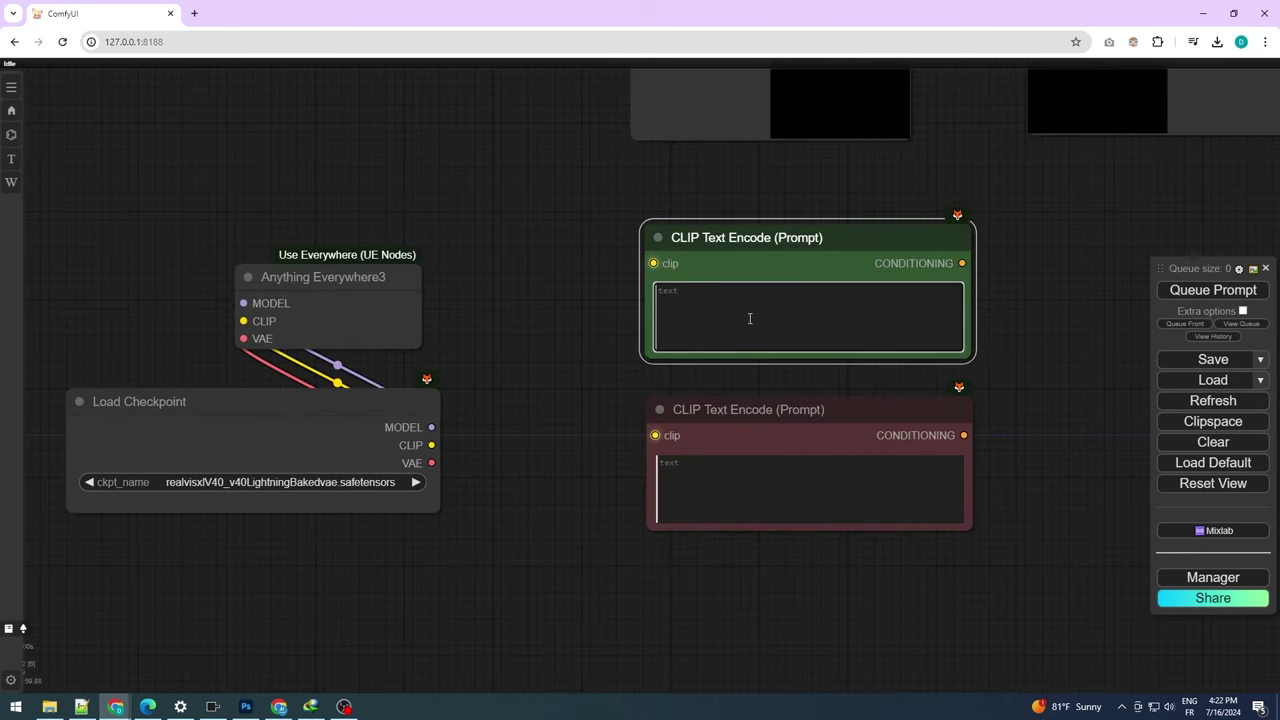
type("photo portrain")
type("women")
type("wearing")
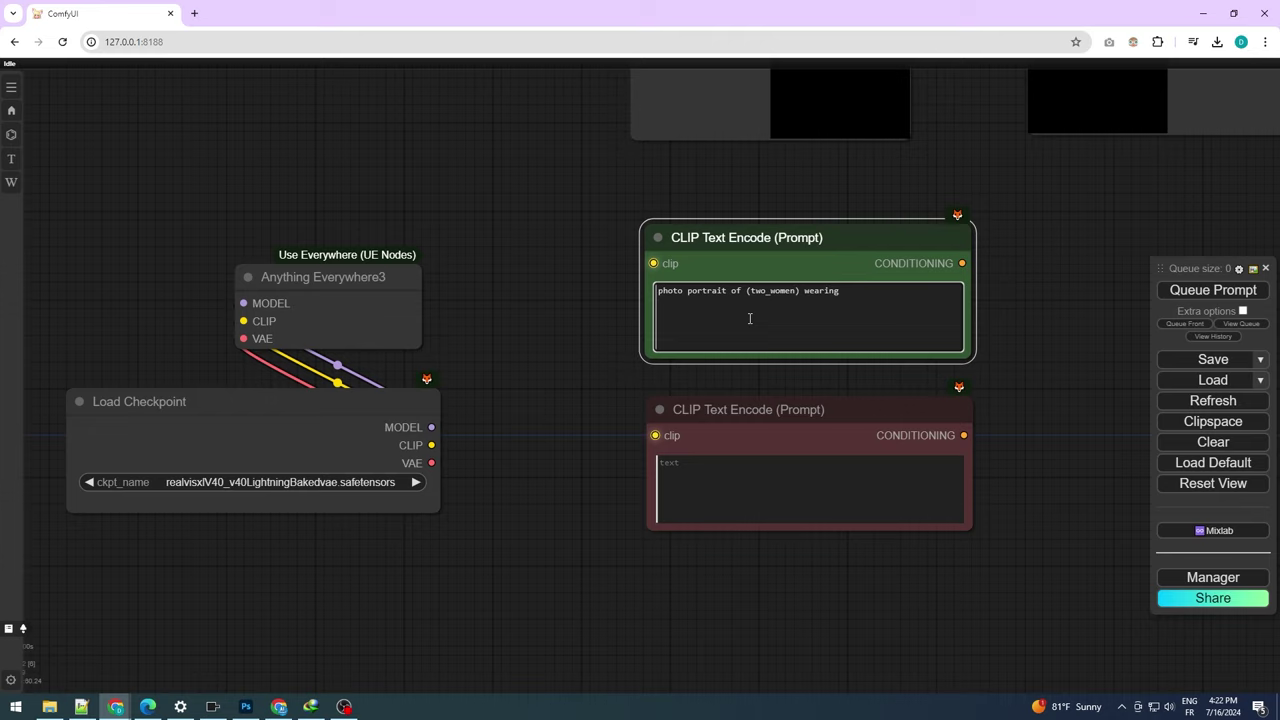
type(" white shirt and blue dress shirt in their office job")
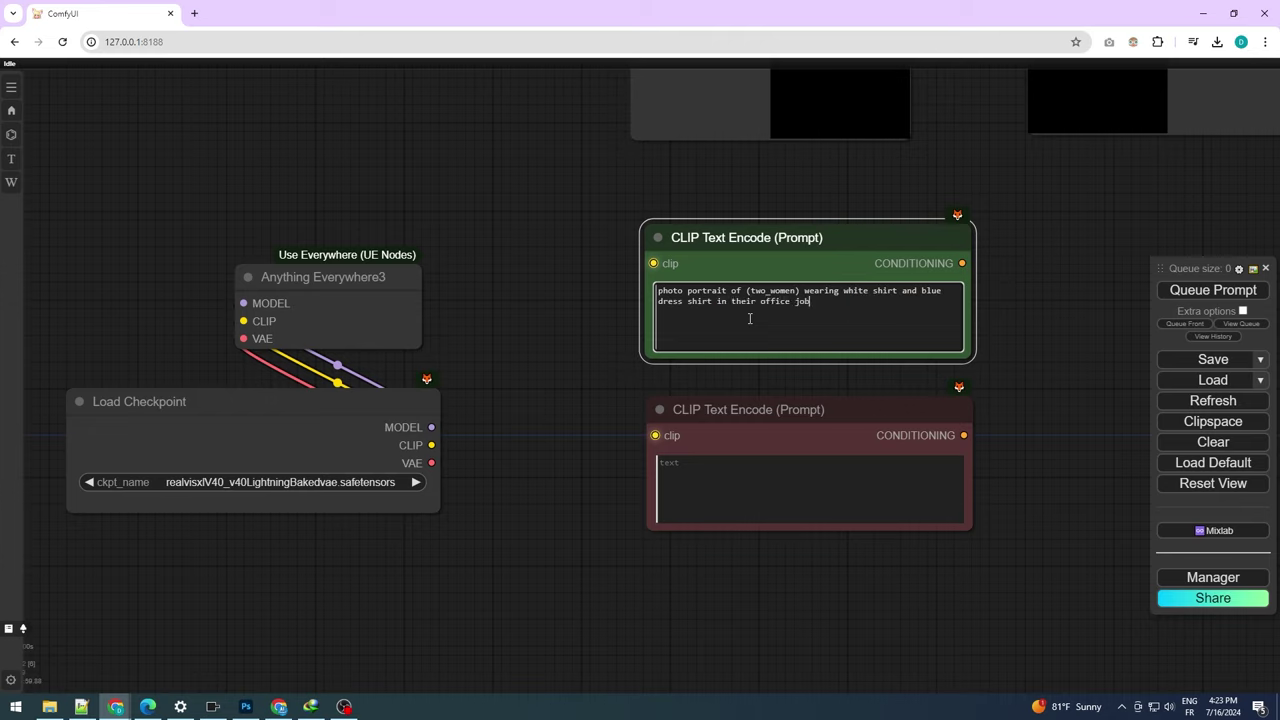
type(", standing behind a window with city view")
Set the red negative prompt to 'NSFW, nude, naked, blur'
left_click(774, 516)
type("NS")
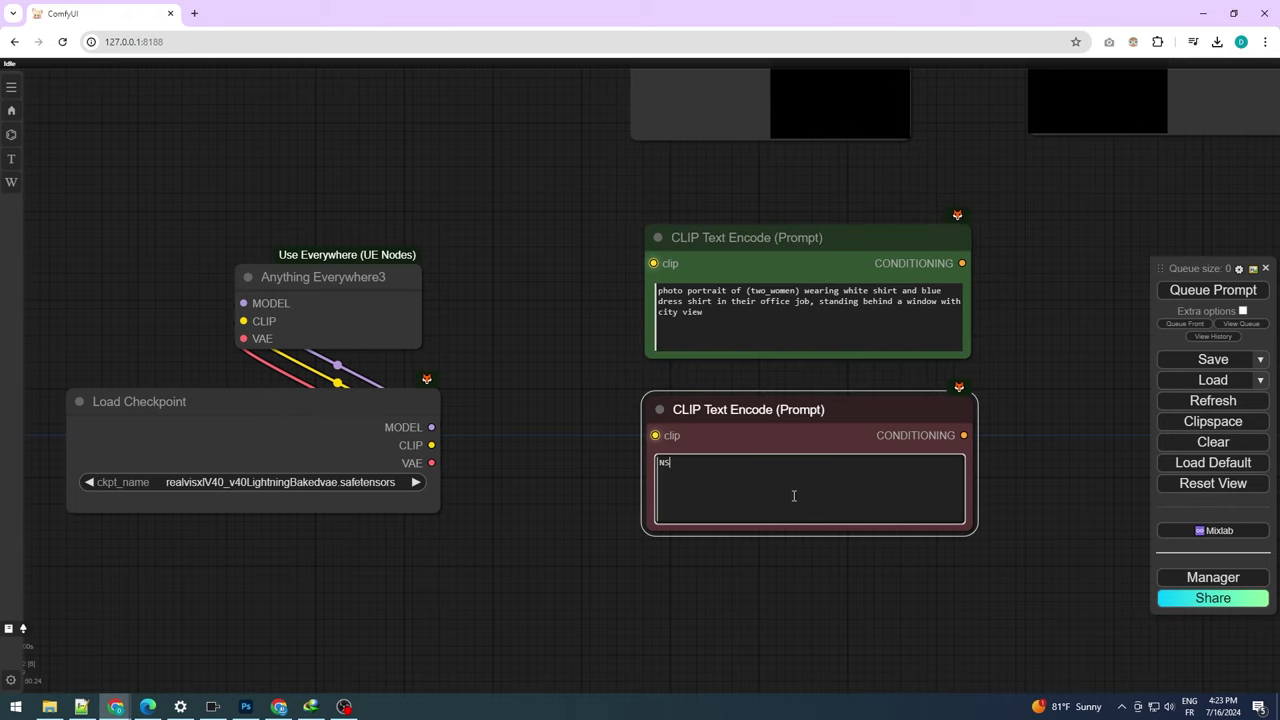
type("FW, nude, naked, blur,")
key("BackSpace")
key("BackSpace")
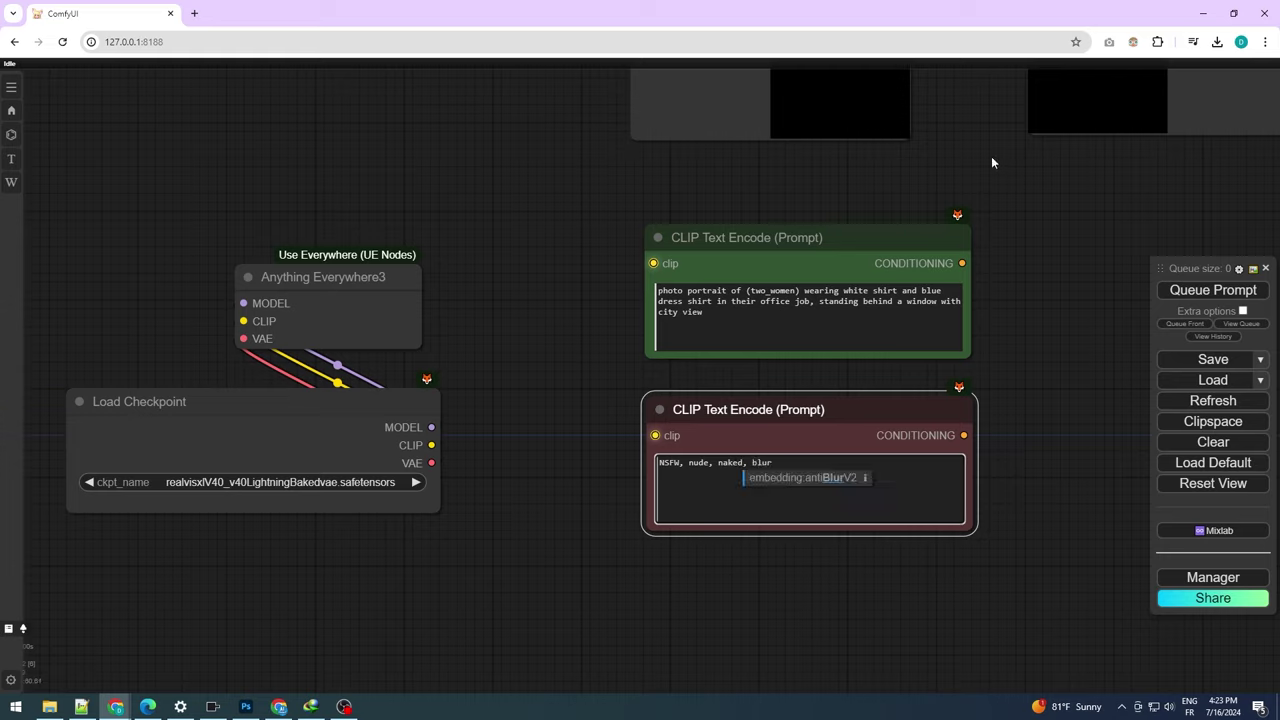
left_click_drag(1068, 453, 714, 445)
Add an Empty Latent Image node and place it below the prompts
scroll(693, 412, "down", 7)
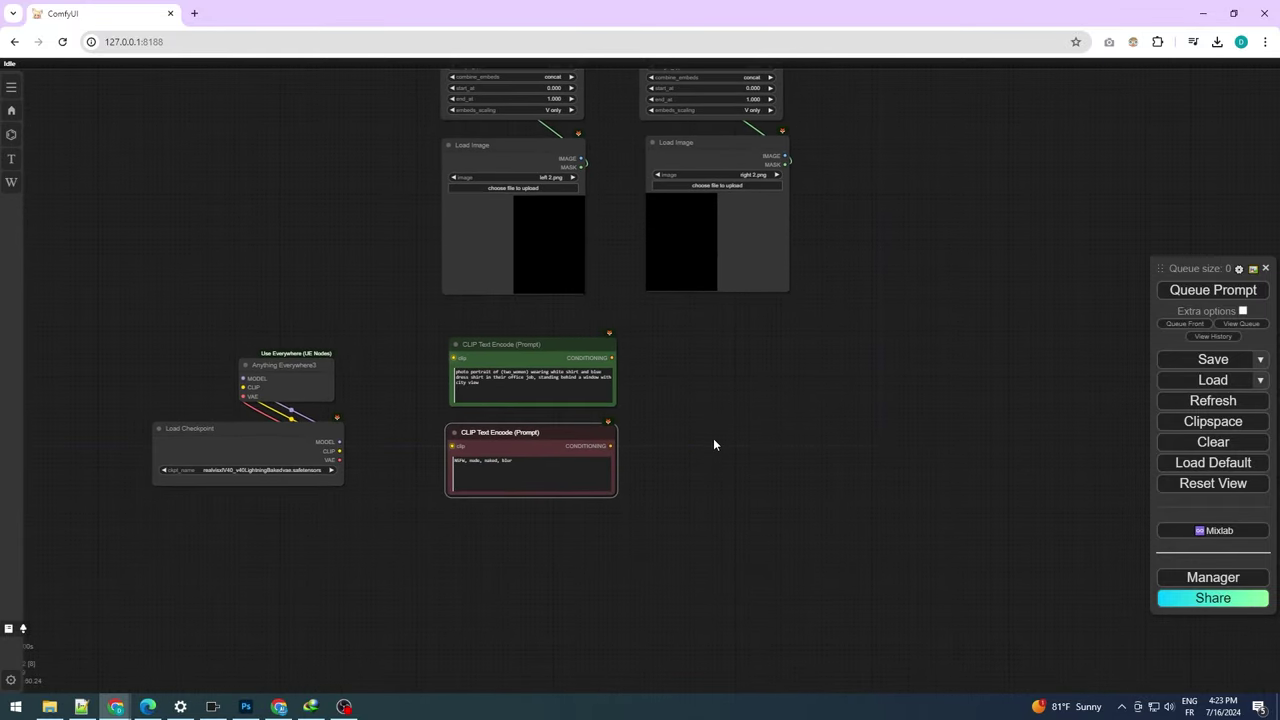
double_click(704, 531)
type("empty")
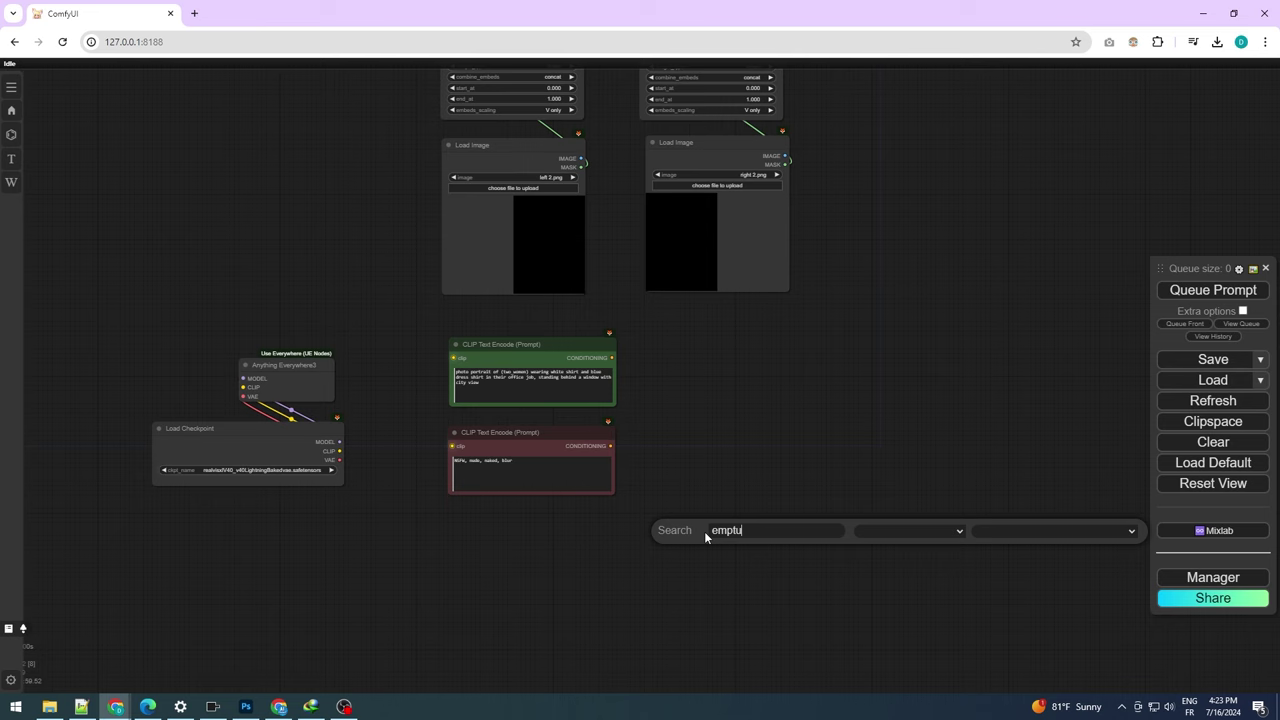
left_click(748, 551)
left_click_drag(760, 522, 525, 520)
scroll(514, 590, "up", 4)
Set the latent width to 1216 and height to 832
left_click(626, 524)
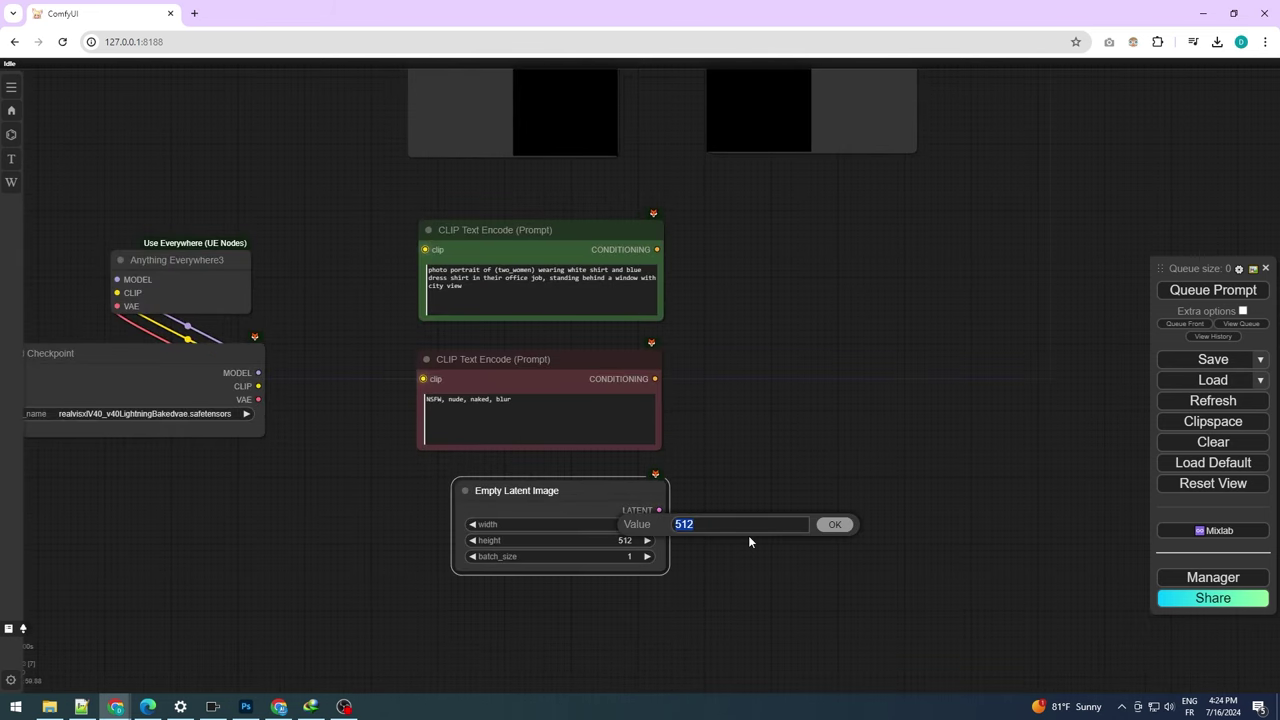
type("2")
key("BackSpace")
type("1216")
key("Return")
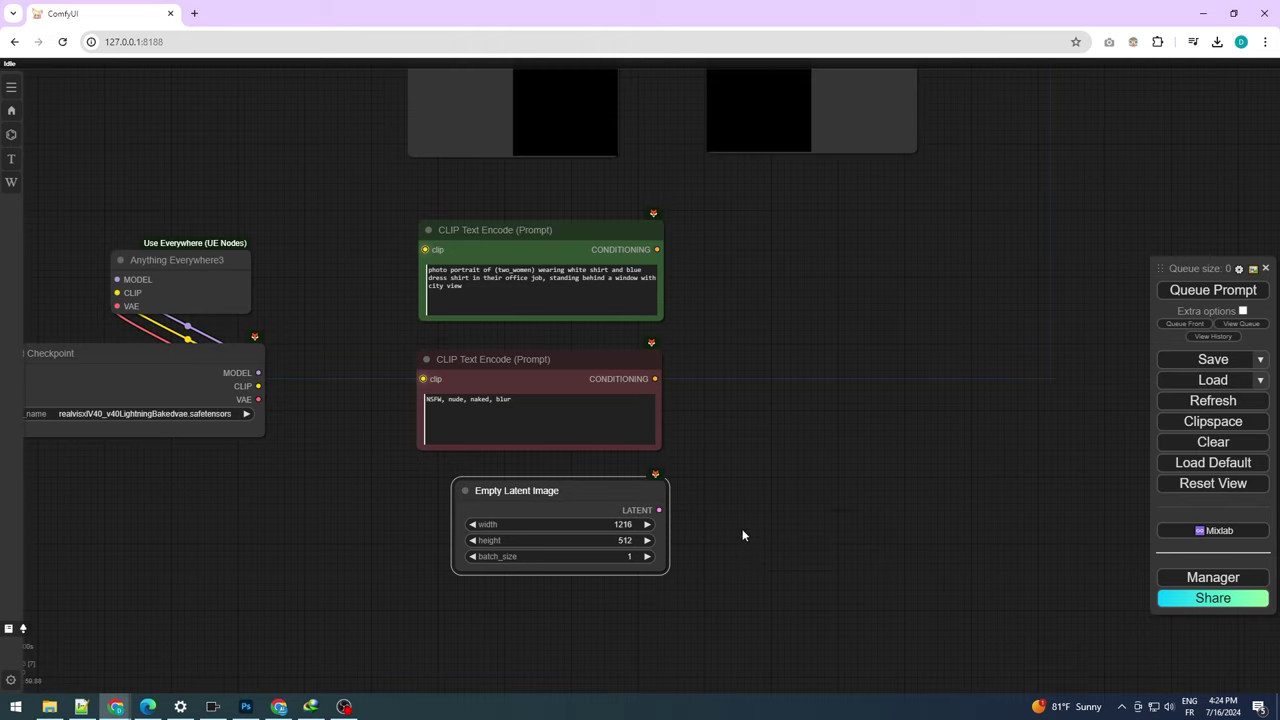
left_click(615, 540)
type("832")
key("Return")
Add a KSampler and wire the positive prompt, negative prompt and empty latent into it
left_click_drag(923, 303, 778, 373)
double_click(778, 373)
type("ksampler")
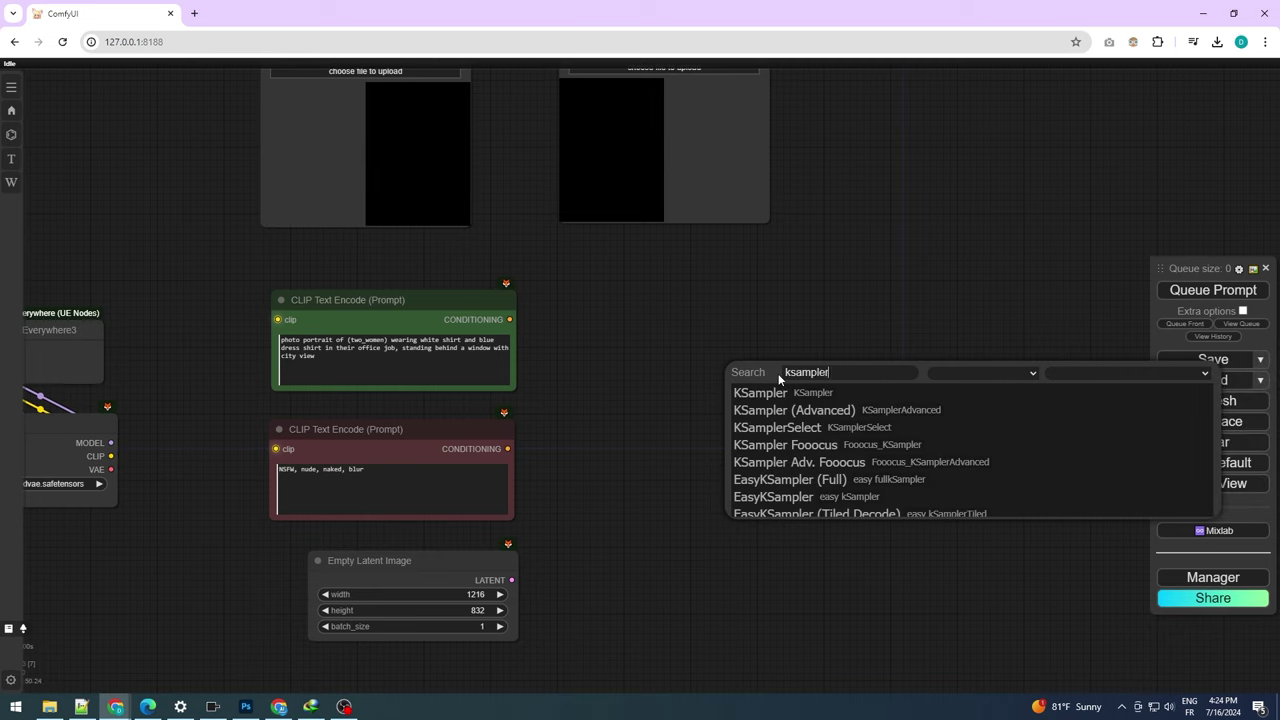
key("Return")
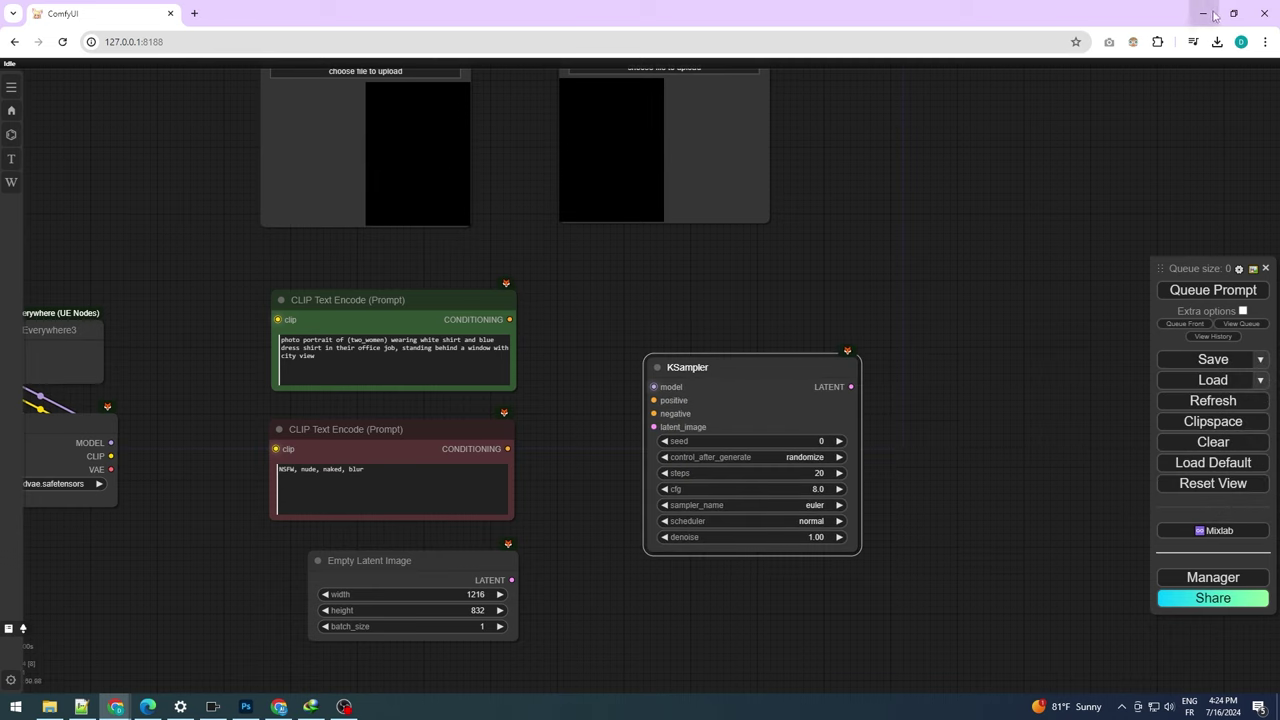
left_click_drag(509, 319, 647, 384)
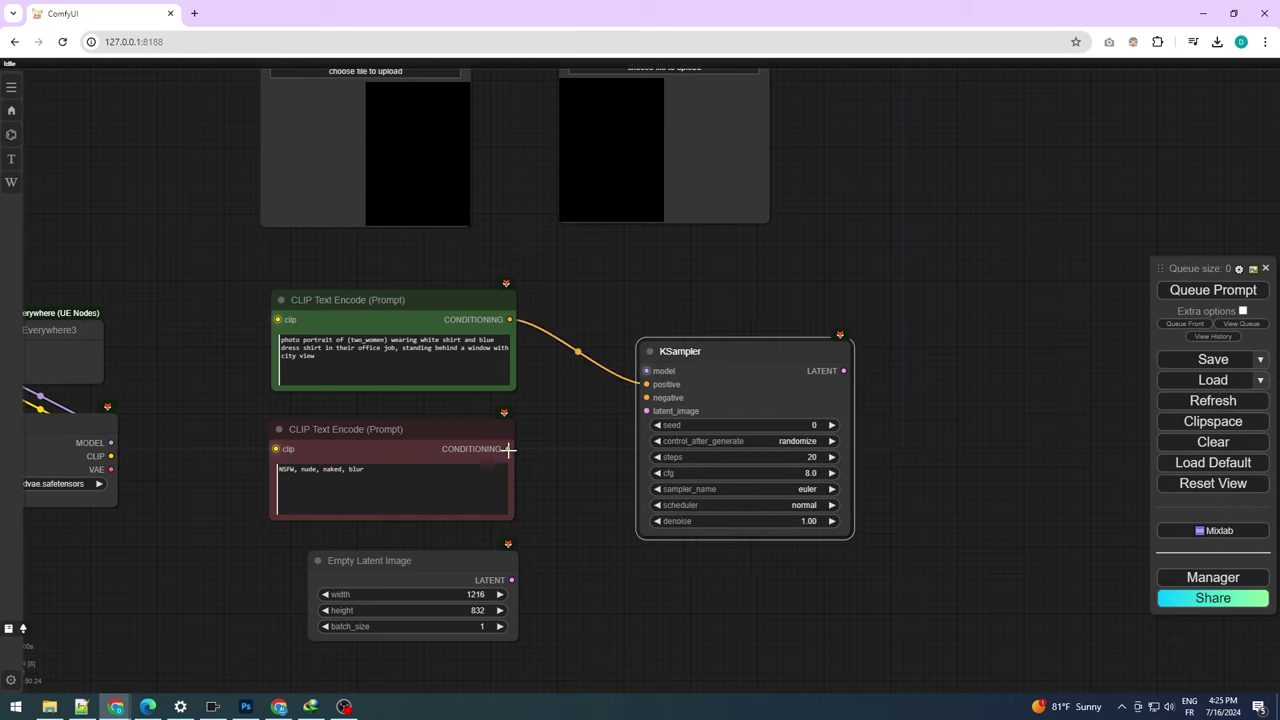
left_click_drag(508, 448, 647, 397)
left_click_drag(510, 572, 647, 411)
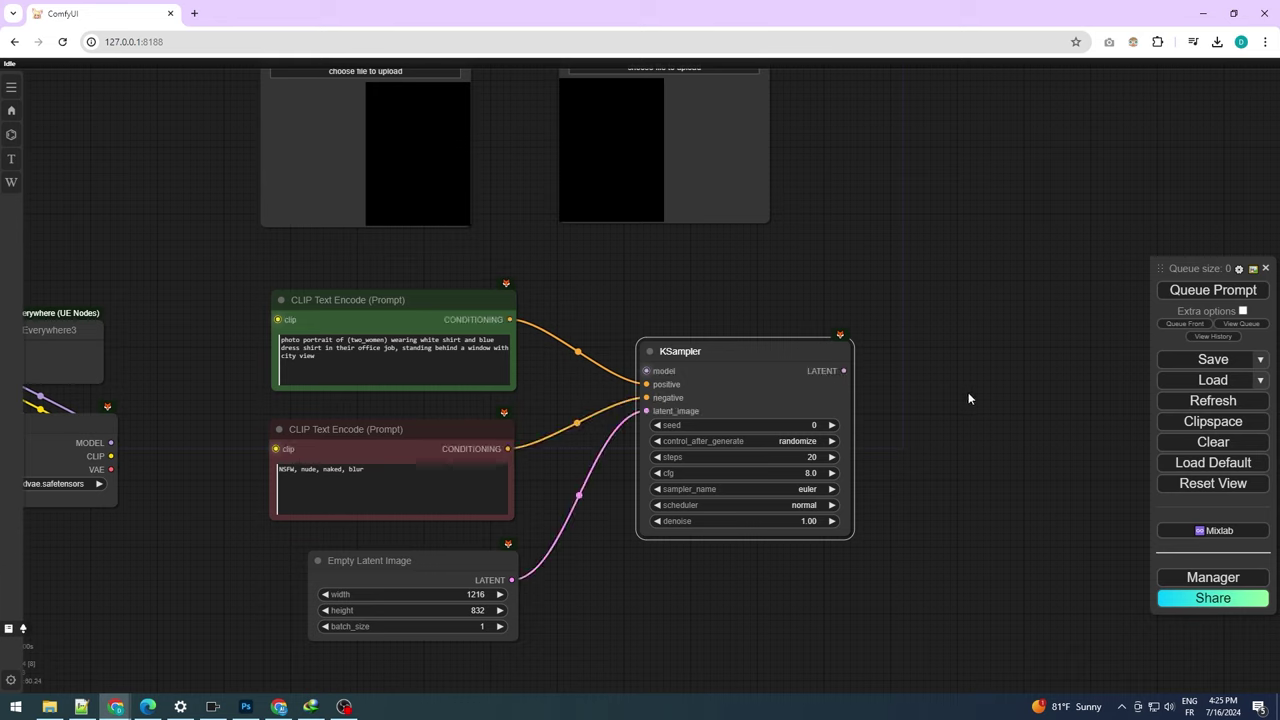
Set the KSampler seed to 5738738 and keep it fixed
left_click(822, 441)
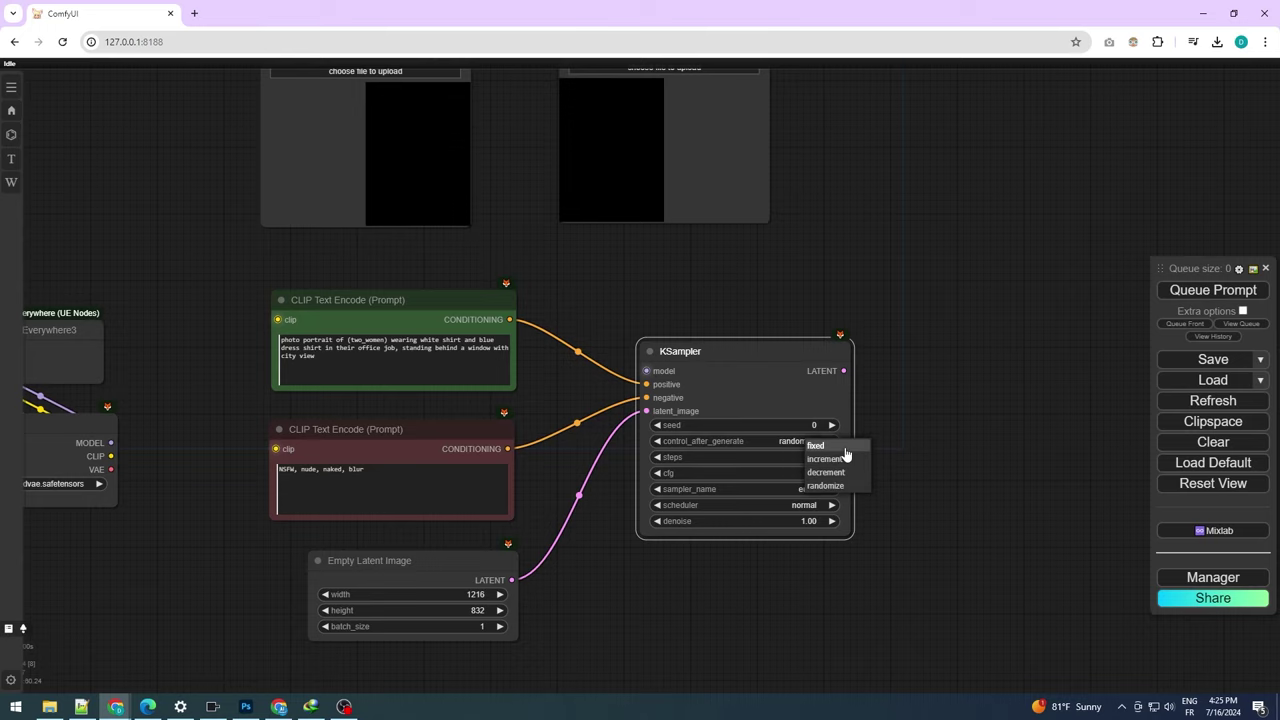
left_click(815, 442)
left_click(806, 424)
type("5738738")
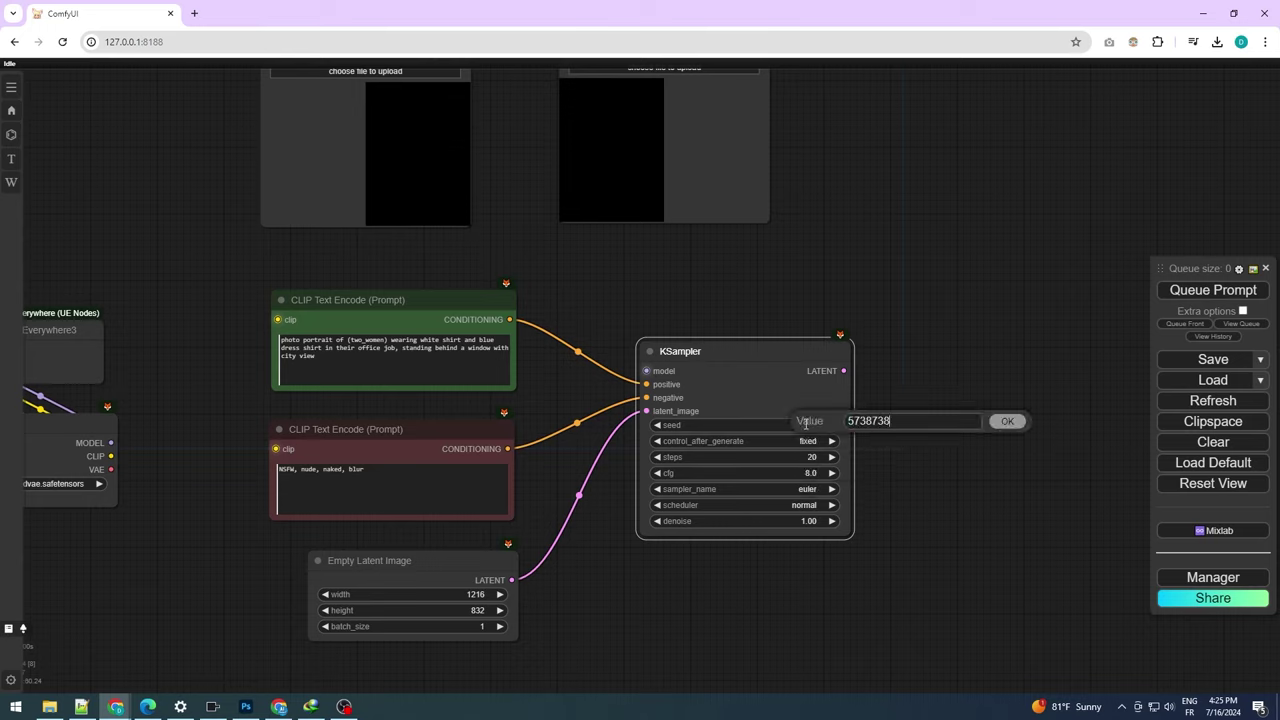
key("Return")
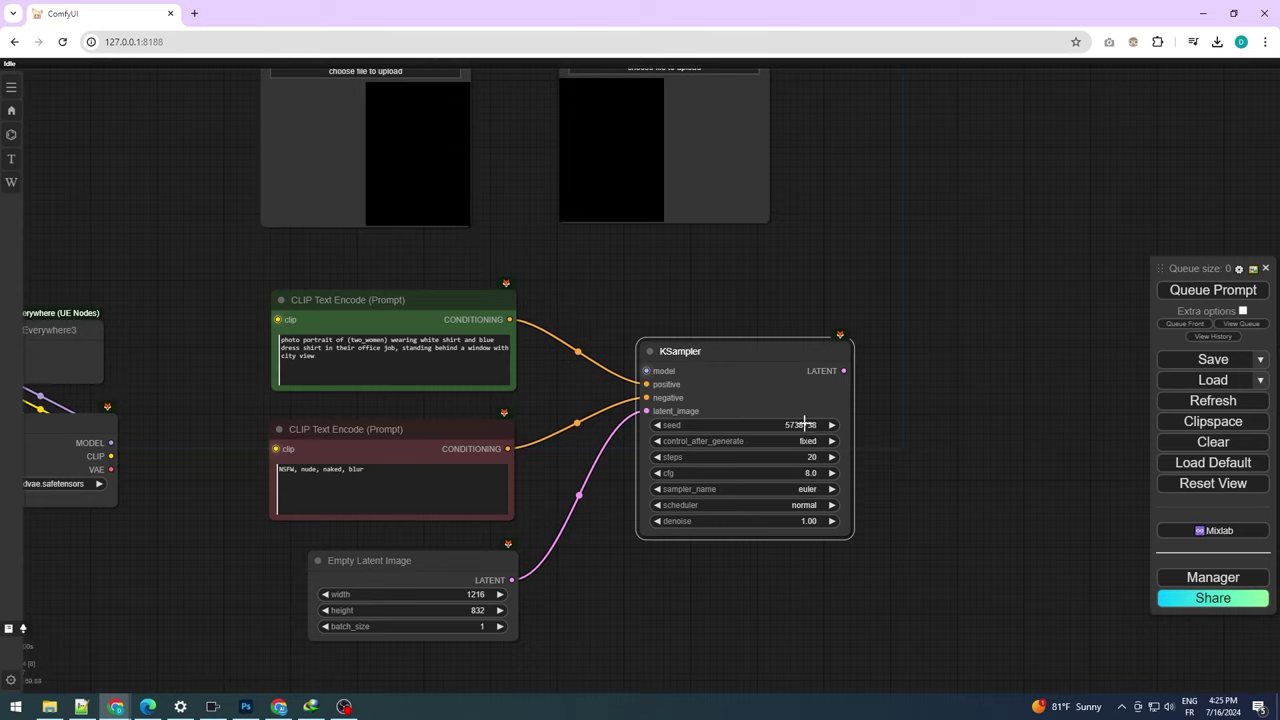
Set 10 steps, cfg 1.8, the dpmpp_sde sampler and the karras scheduler
left_click(813, 456)
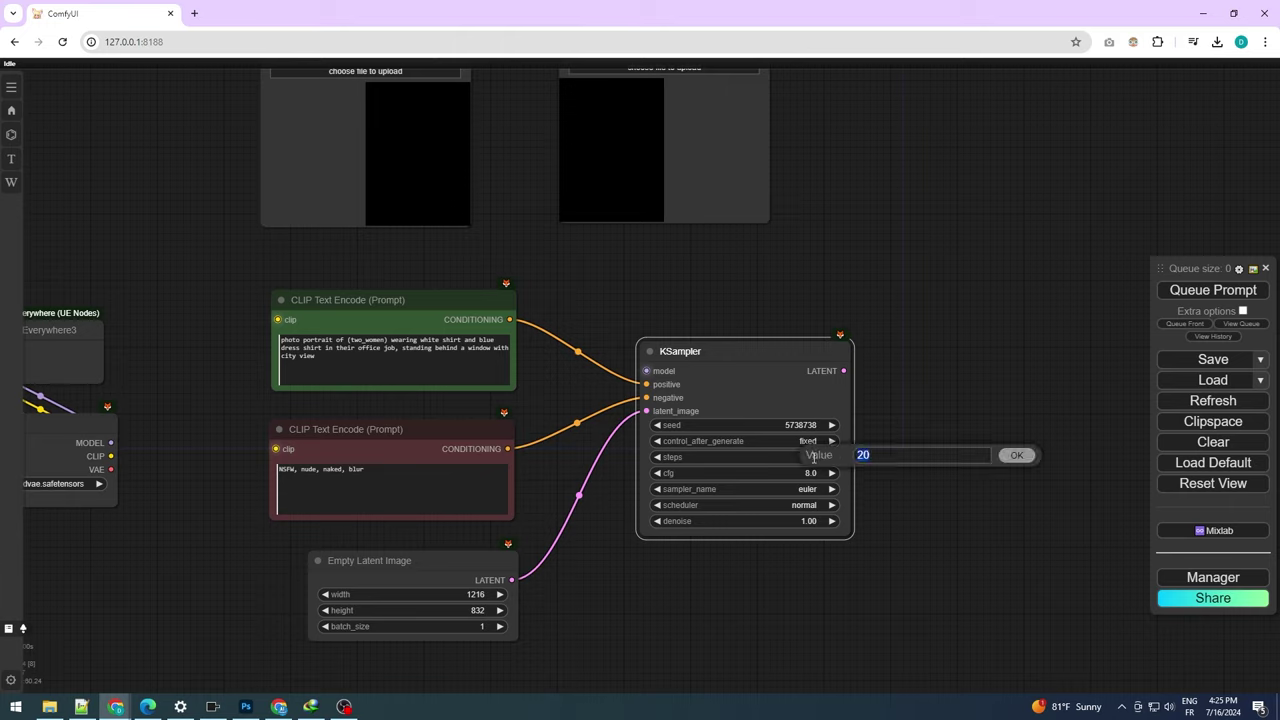
type("10")
key("Return")
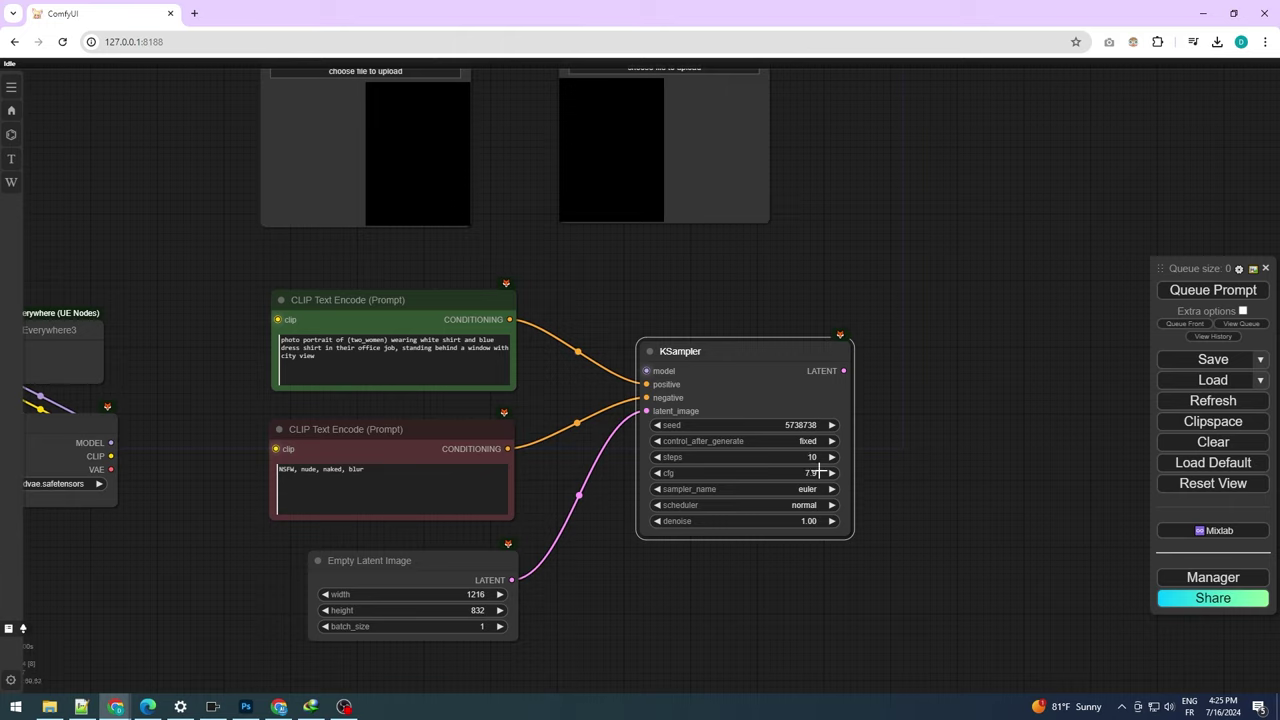
left_click(822, 470)
type("1.8")
key("Return")
left_click(797, 490)
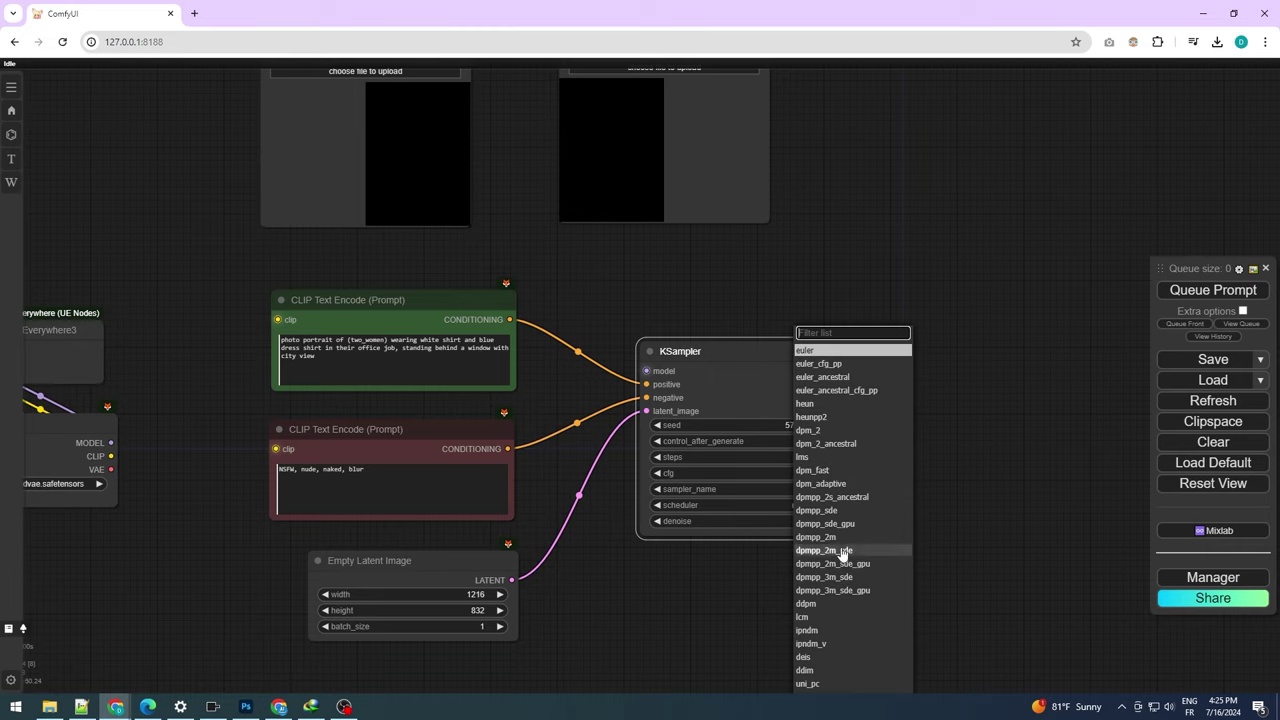
left_click(838, 510)
left_click(828, 504)
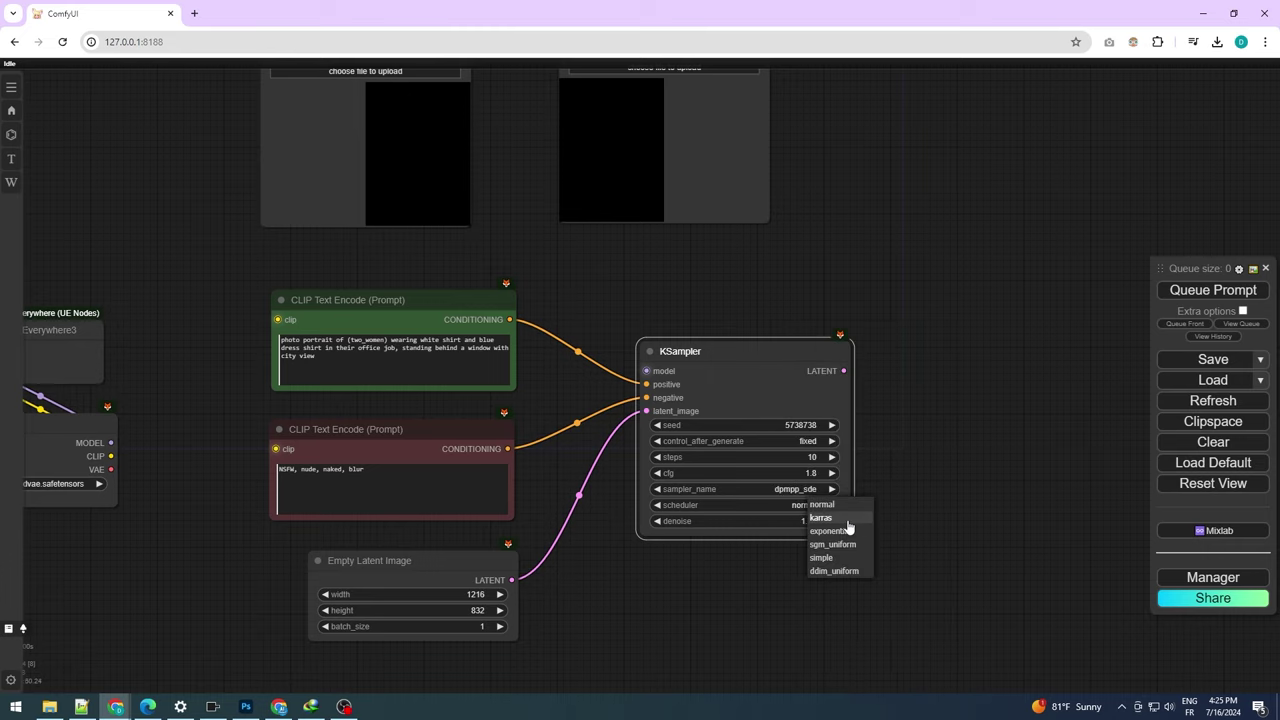
left_click(848, 521)
Connect the IPAdapter model to the KSampler and decode its latent with a VAE Decode node
scroll(699, 554, "down", 3)
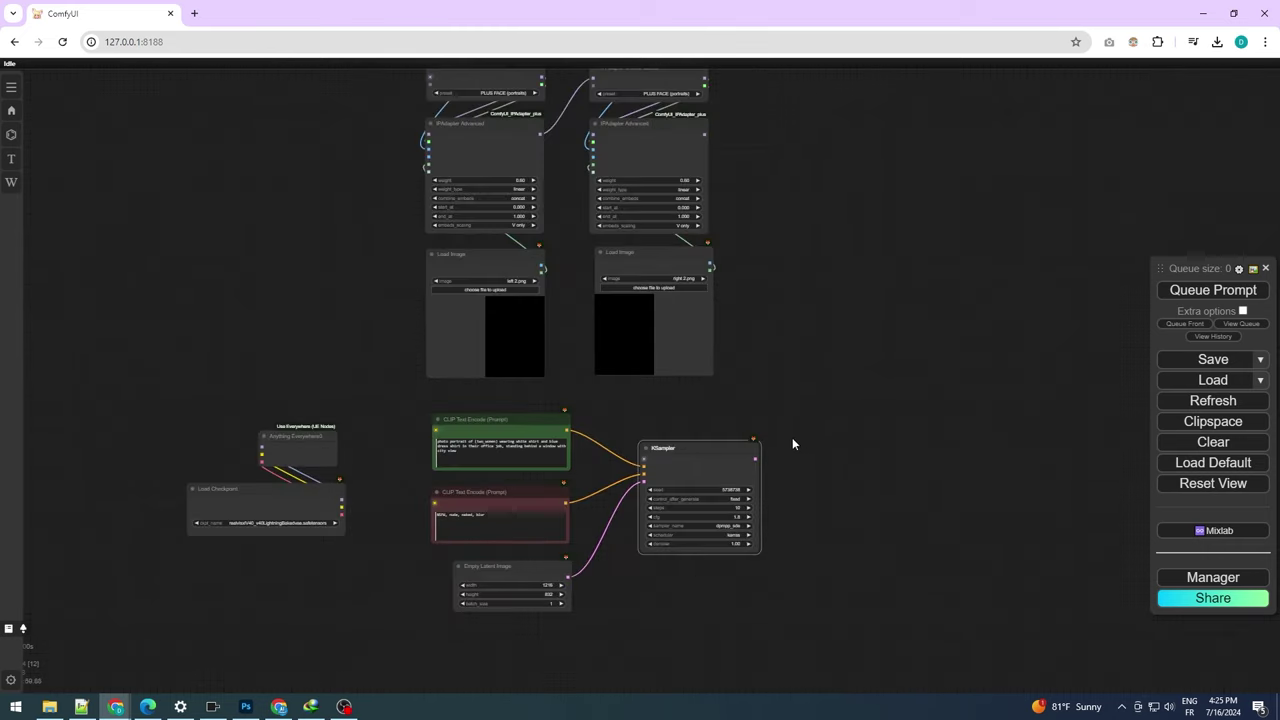
left_click_drag(743, 205, 684, 526)
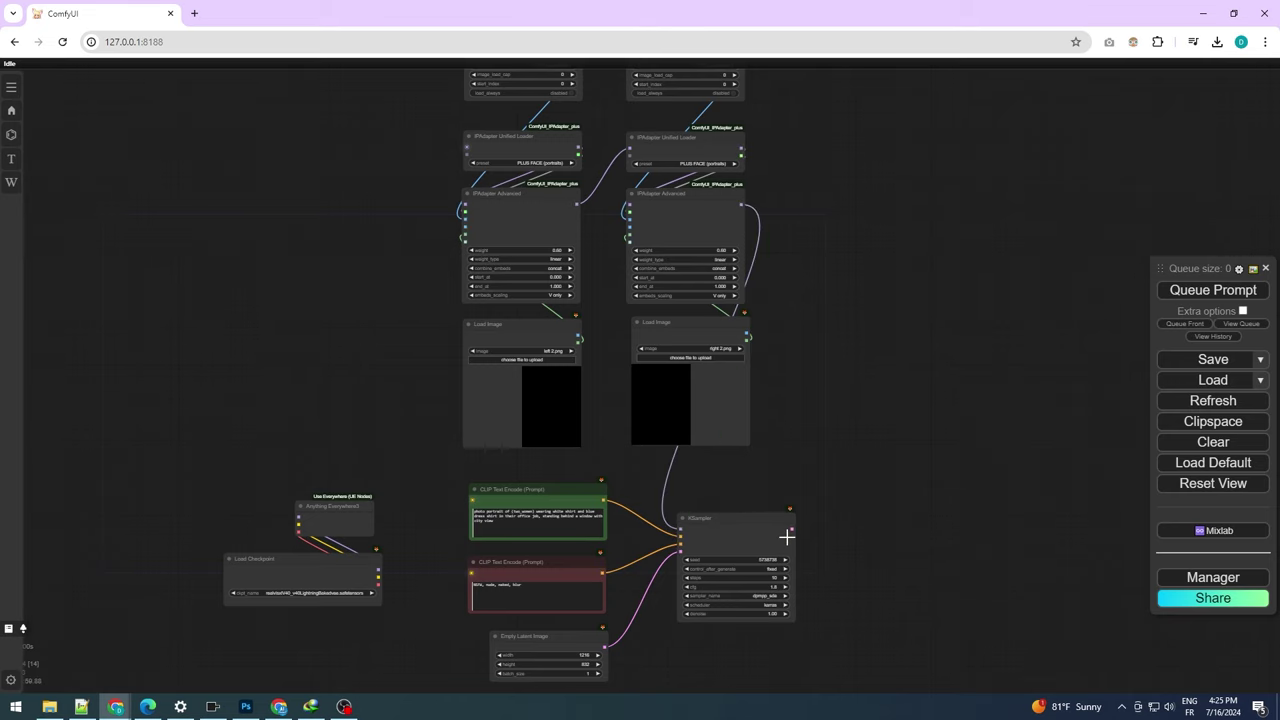
scroll(834, 582, "up", 2)
left_click_drag(834, 582, 800, 473)
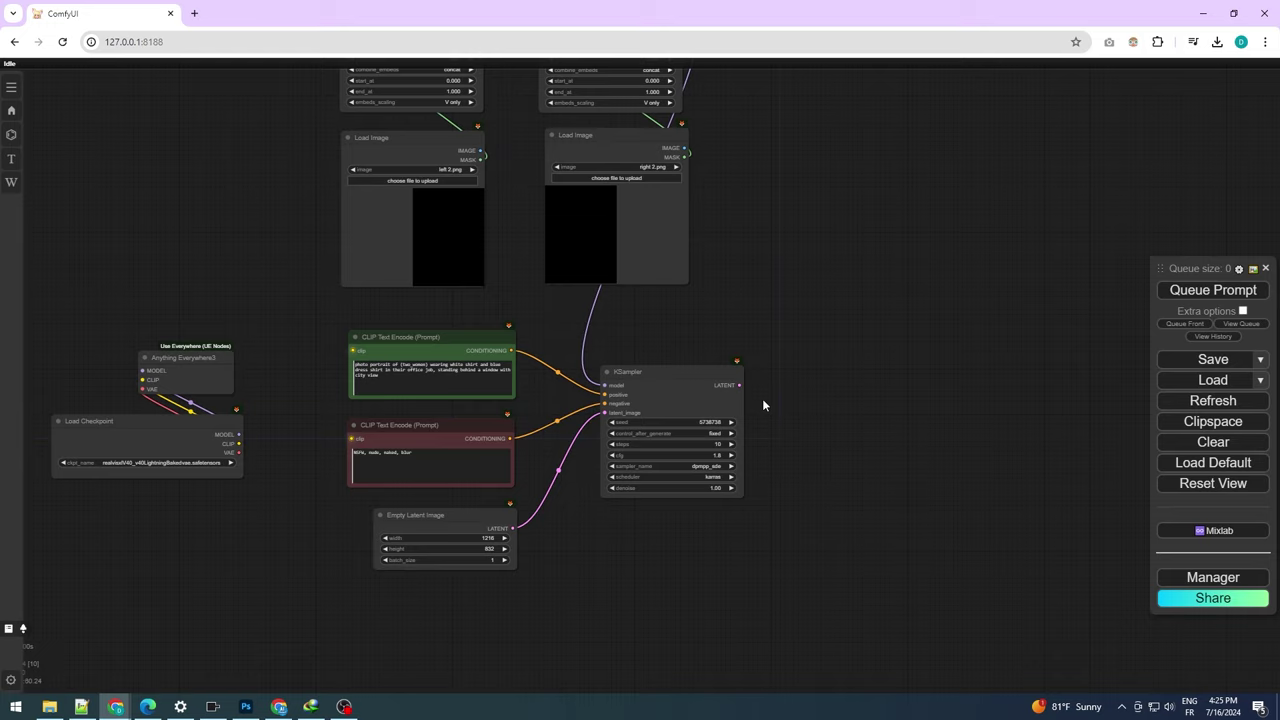
left_click_drag(740, 384, 811, 388)
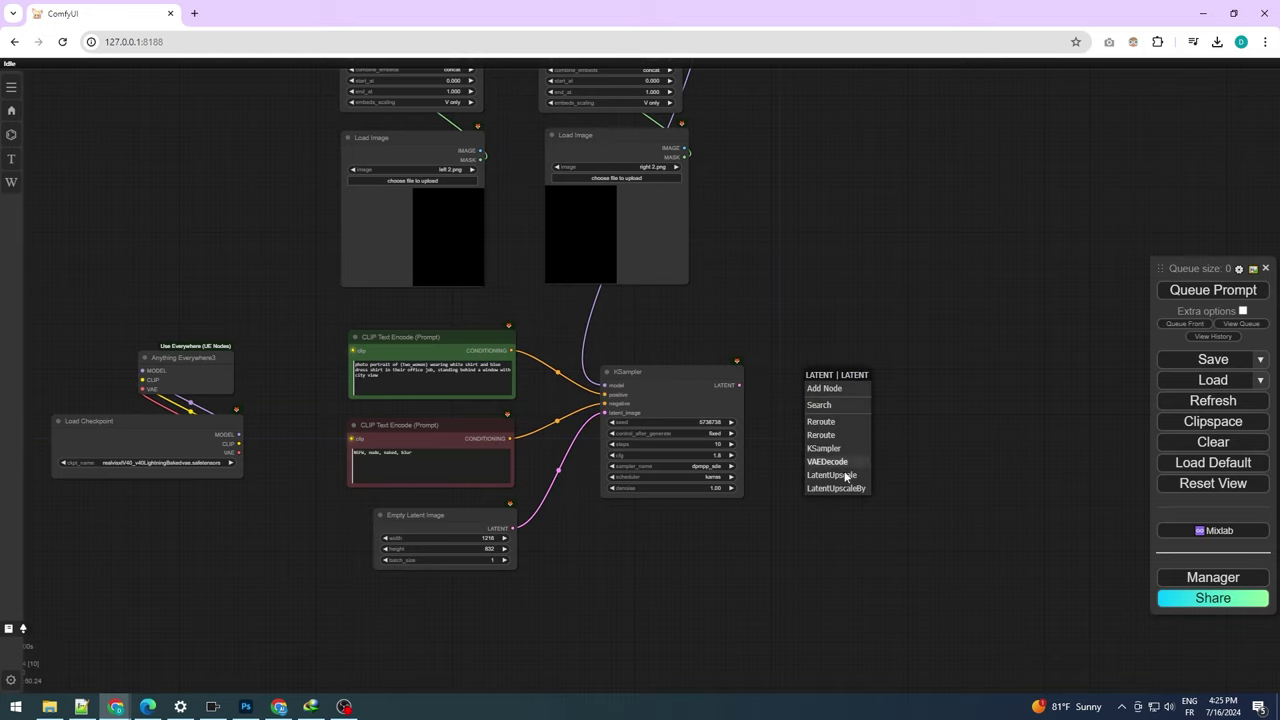
left_click(842, 461)
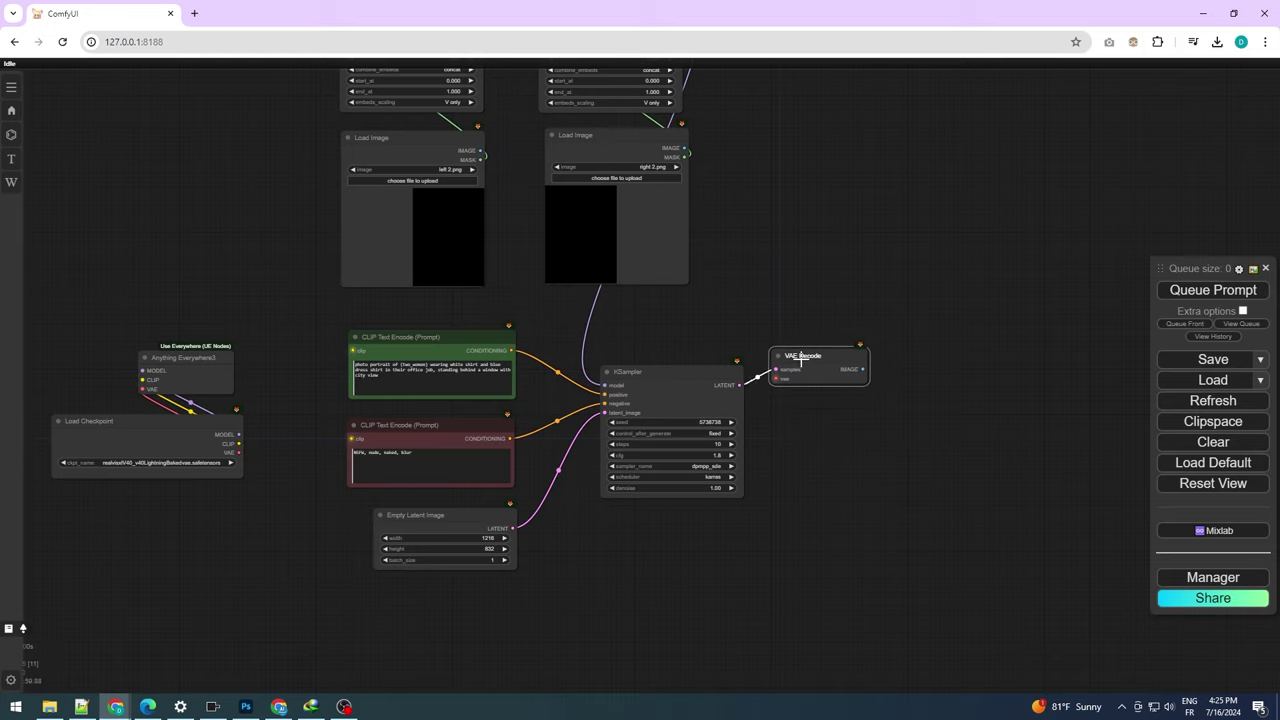
scroll(868, 413, "down", 2)
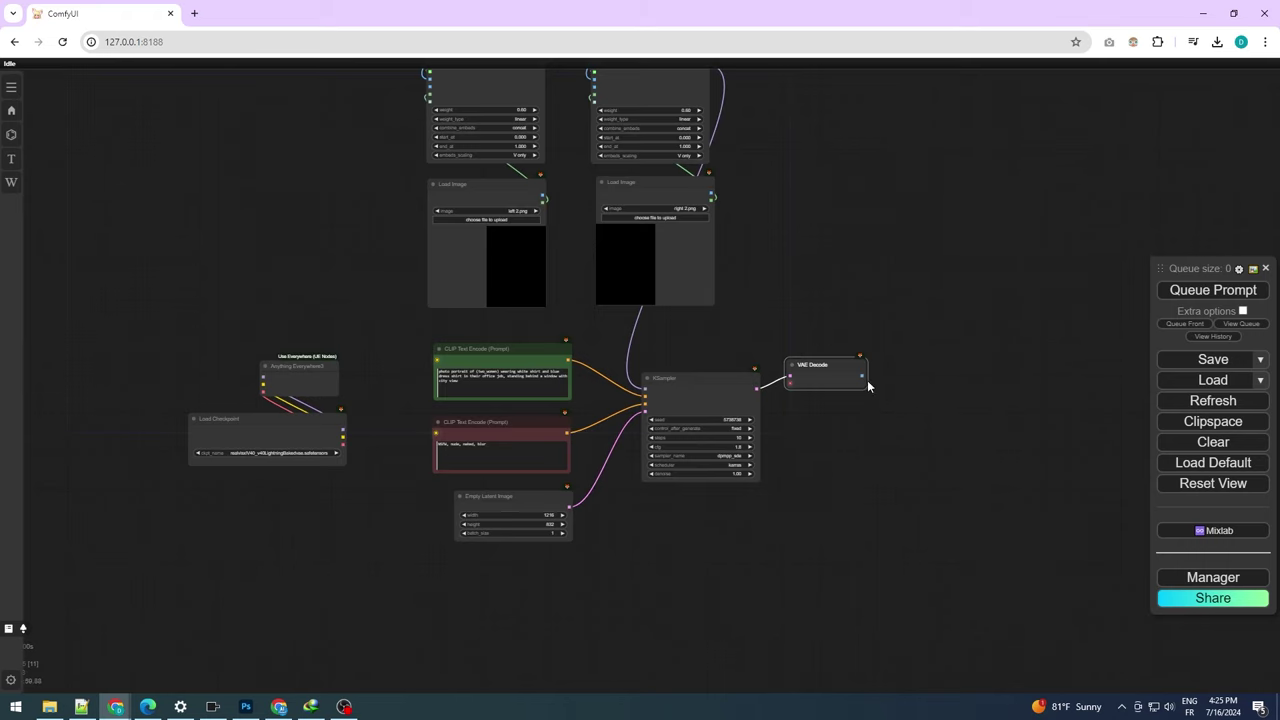
Add a Preview Image node fed by the decoded image
left_click_drag(862, 376, 896, 360)
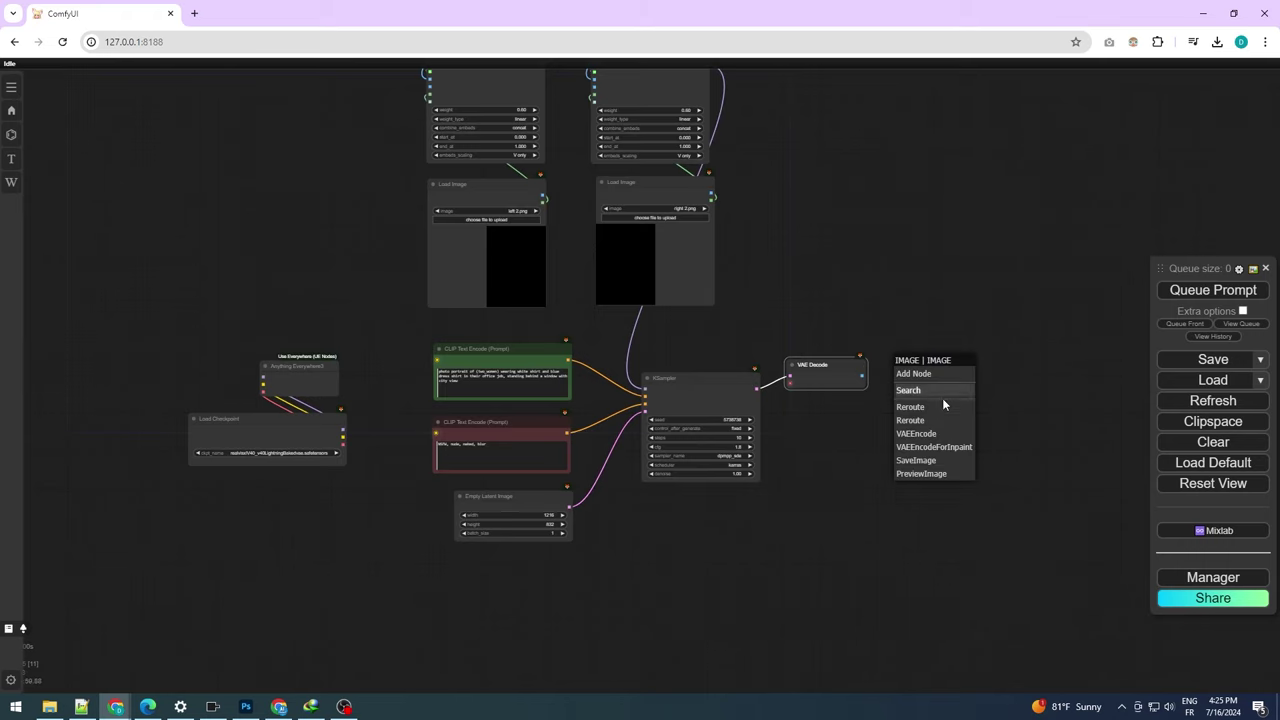
left_click(929, 475)
scroll(931, 451, "up", 3)
scroll(813, 427, "down", 2)
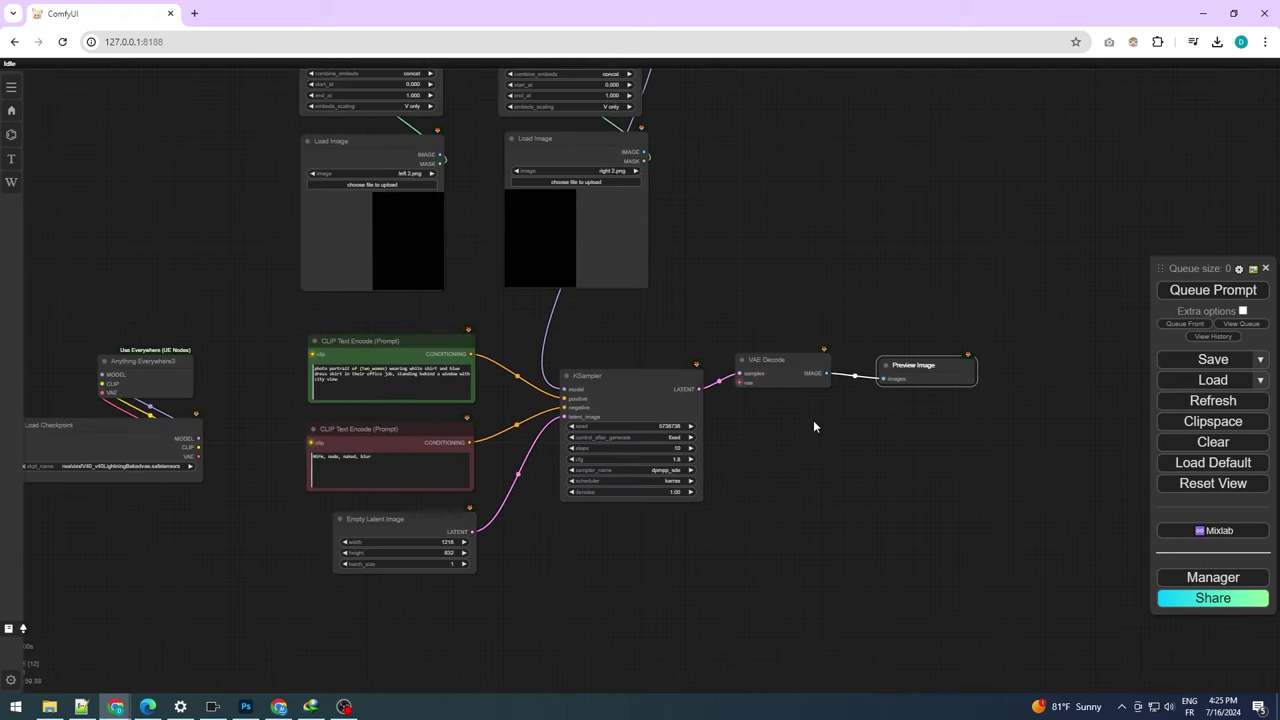
key("ctrl+Return")
scroll(702, 382, "down", 4)
left_click_drag(702, 382, 640, 485)
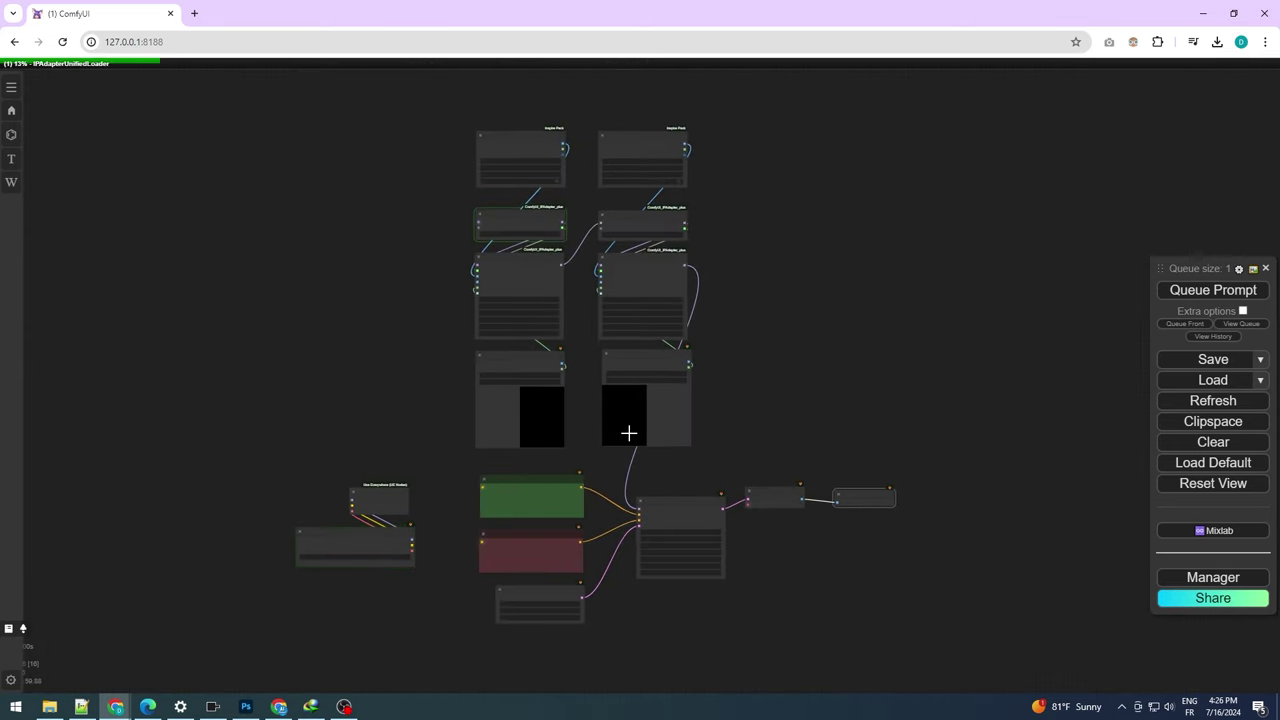
scroll(690, 597, "up", 7)
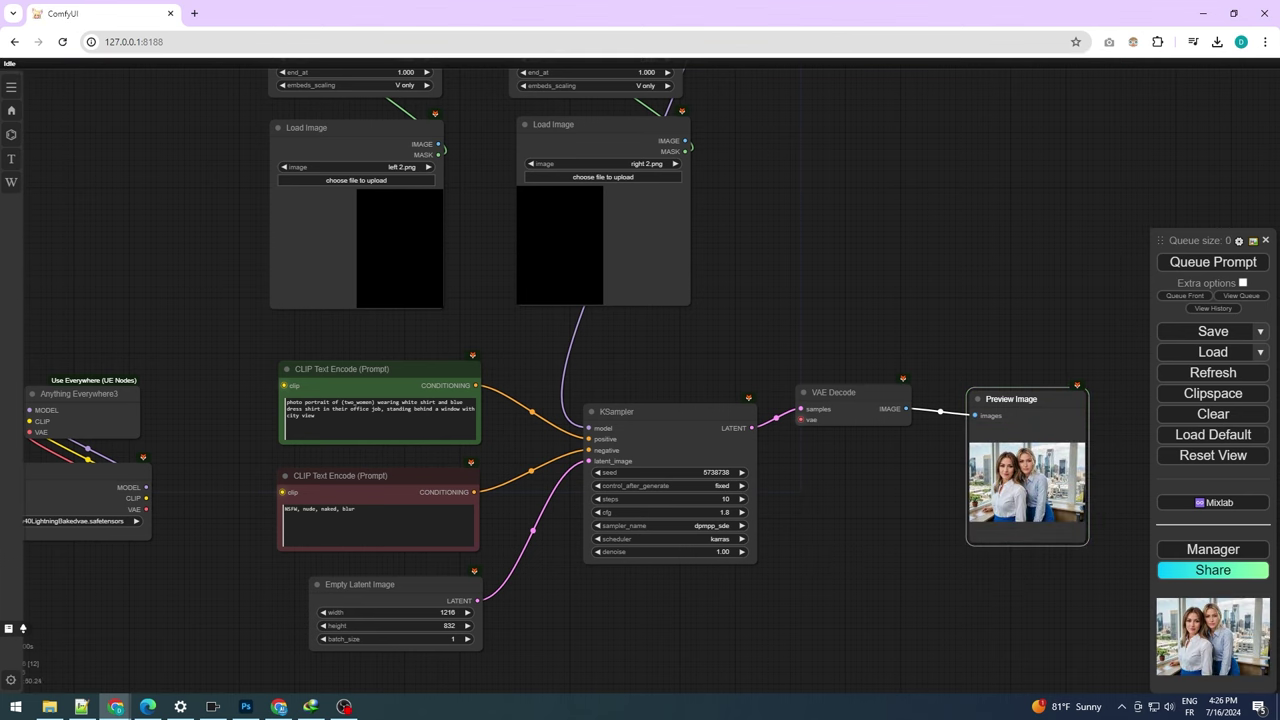
scroll(1060, 490, "up", 15)
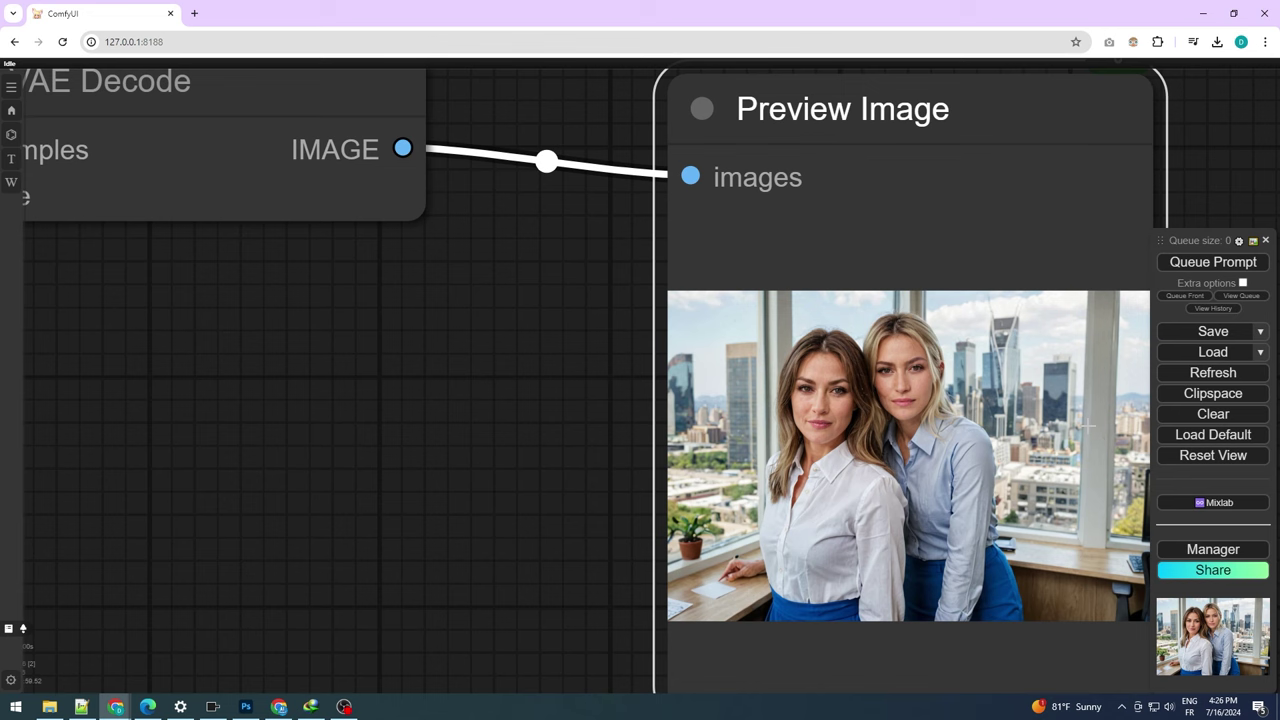
scroll(841, 421, "down", 10)
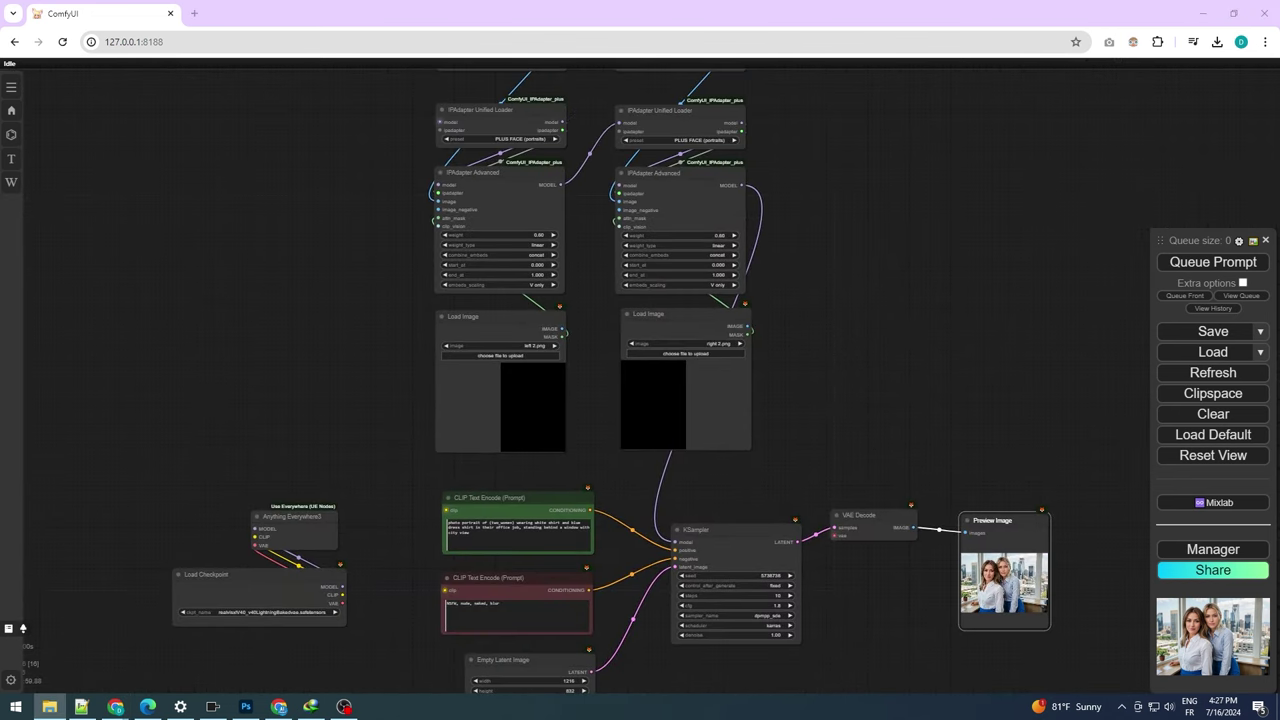
scroll(790, 173, "up", 1)
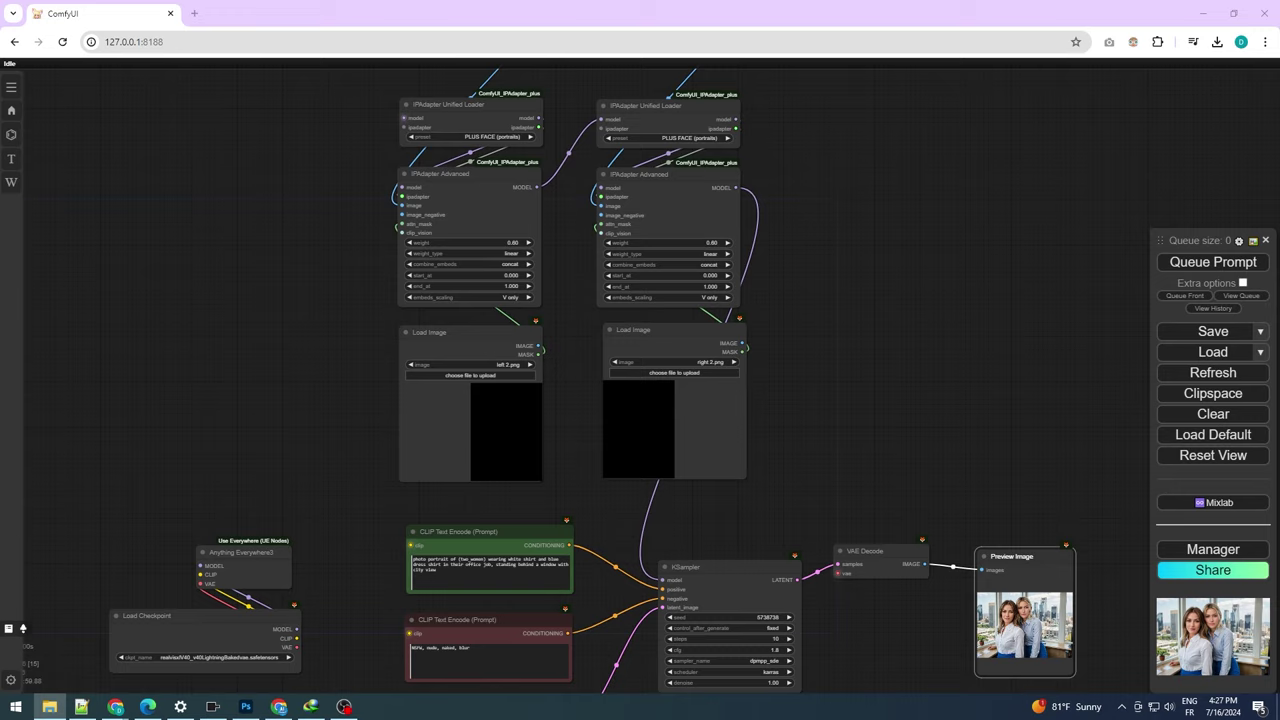
Set the second Load Image Batch folder path to X:\Dataset\MA
scroll(838, 262, "up", 7)
left_click_drag(838, 262, 972, 492)
left_click(755, 188)
type("X:\\Dataset\\MA")
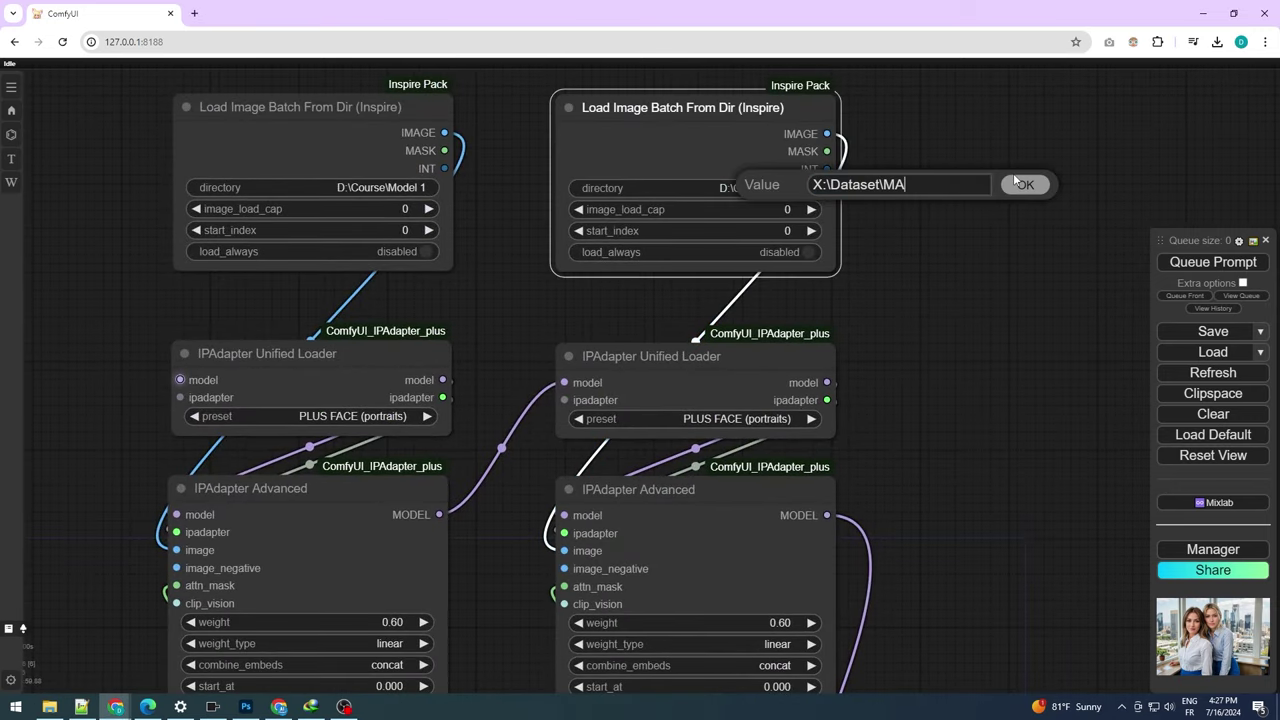
left_click(1020, 183)
Queue the prompt and view the generated office portrait of the two women
scroll(1018, 352, "down", 6)
left_click_drag(911, 300, 857, 209)
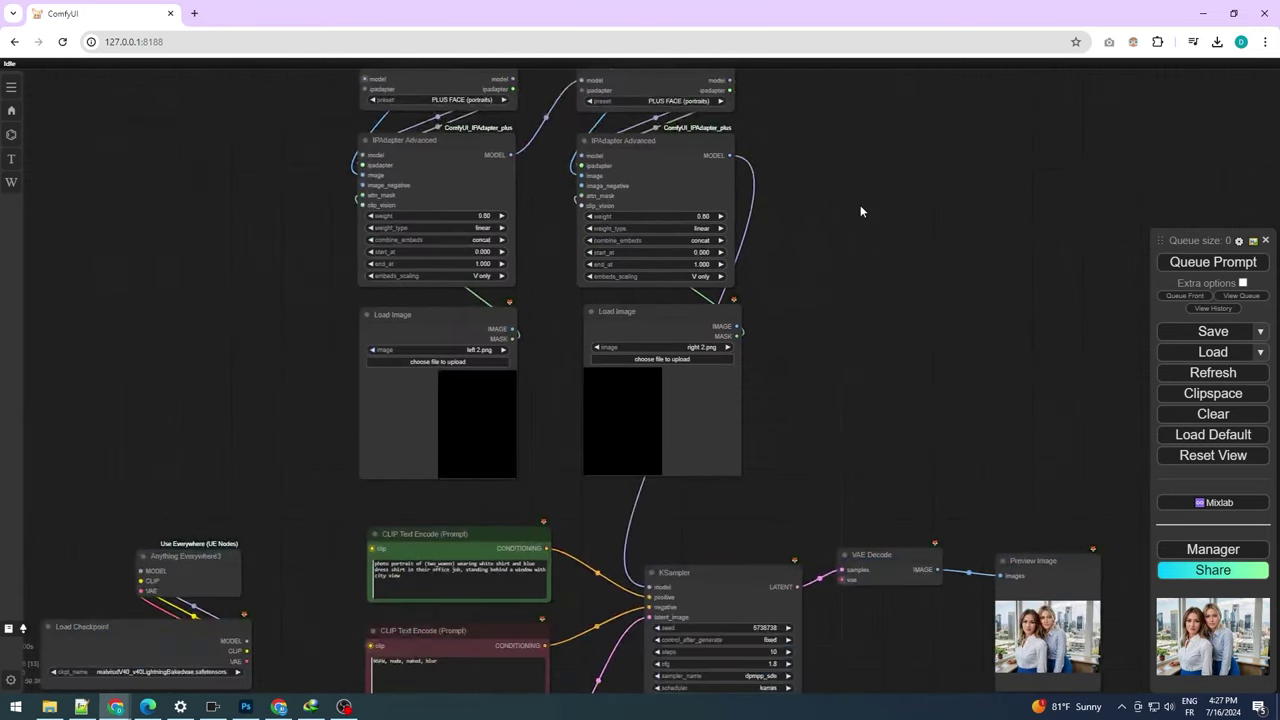
left_click(1194, 268)
left_click_drag(1041, 449, 968, 356)
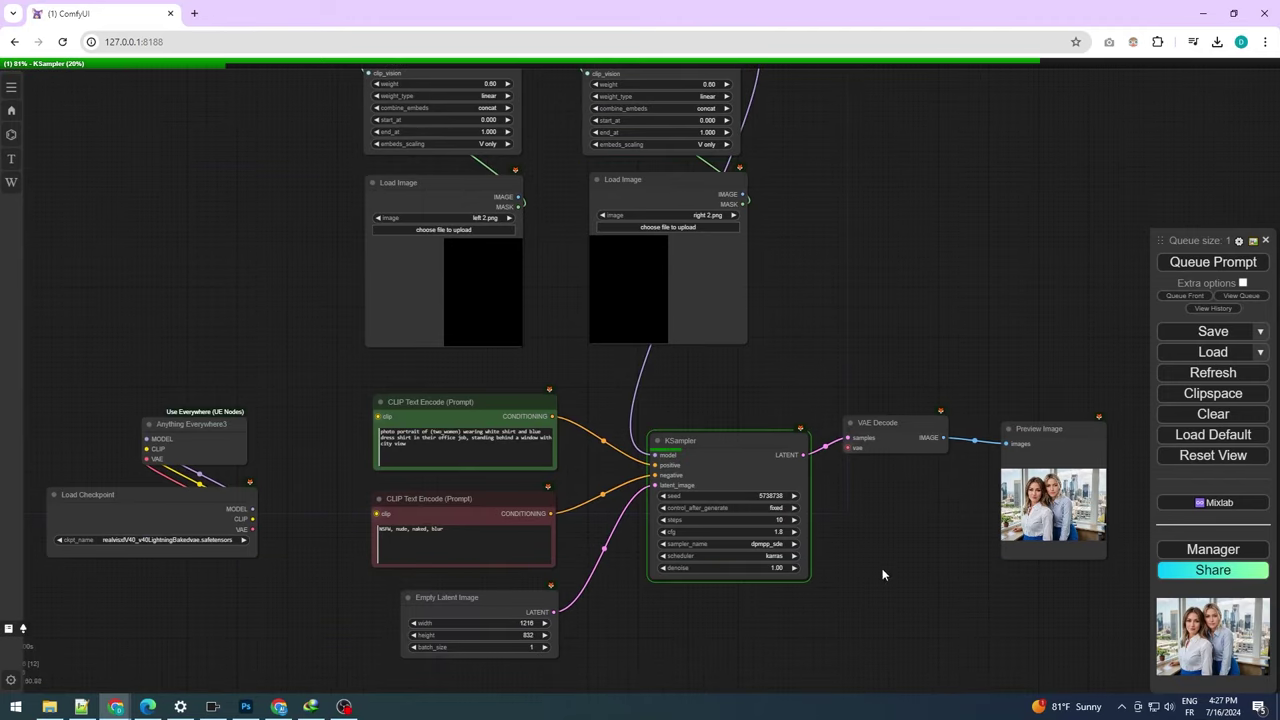
left_click_drag(911, 592, 871, 520)
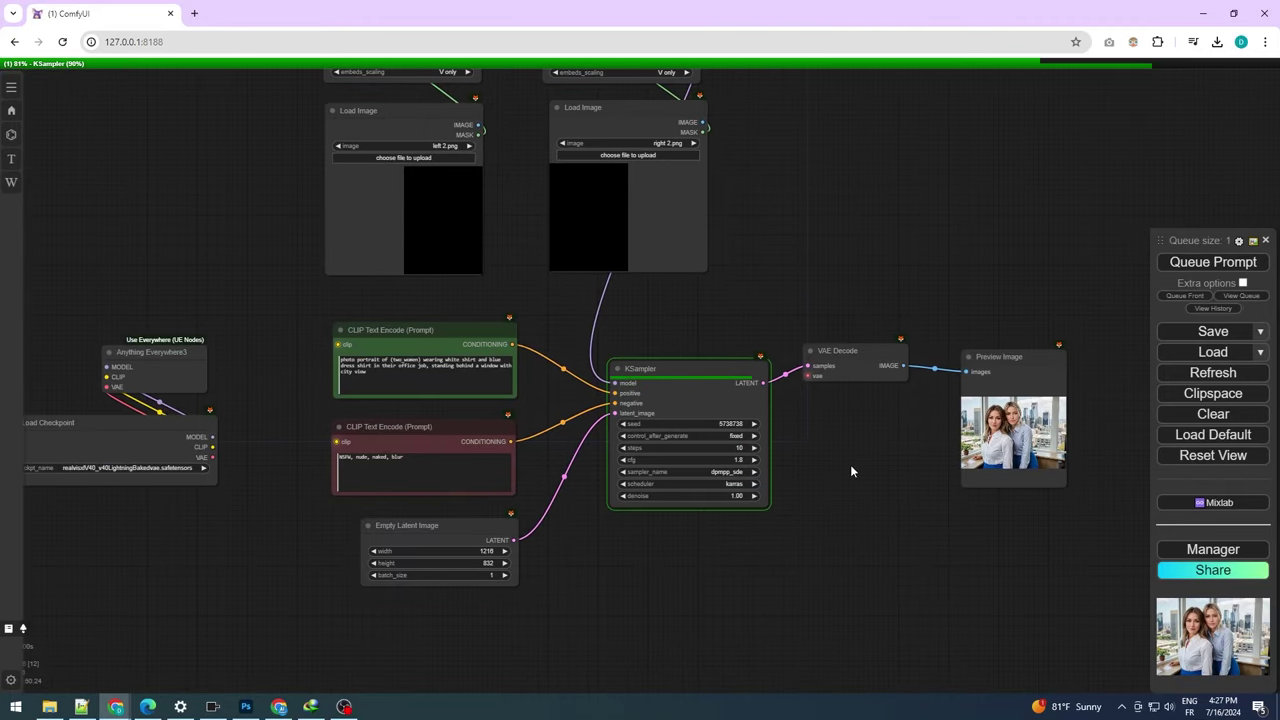
scroll(1018, 442, "up", 7)
scroll(1075, 372, "up", 6)
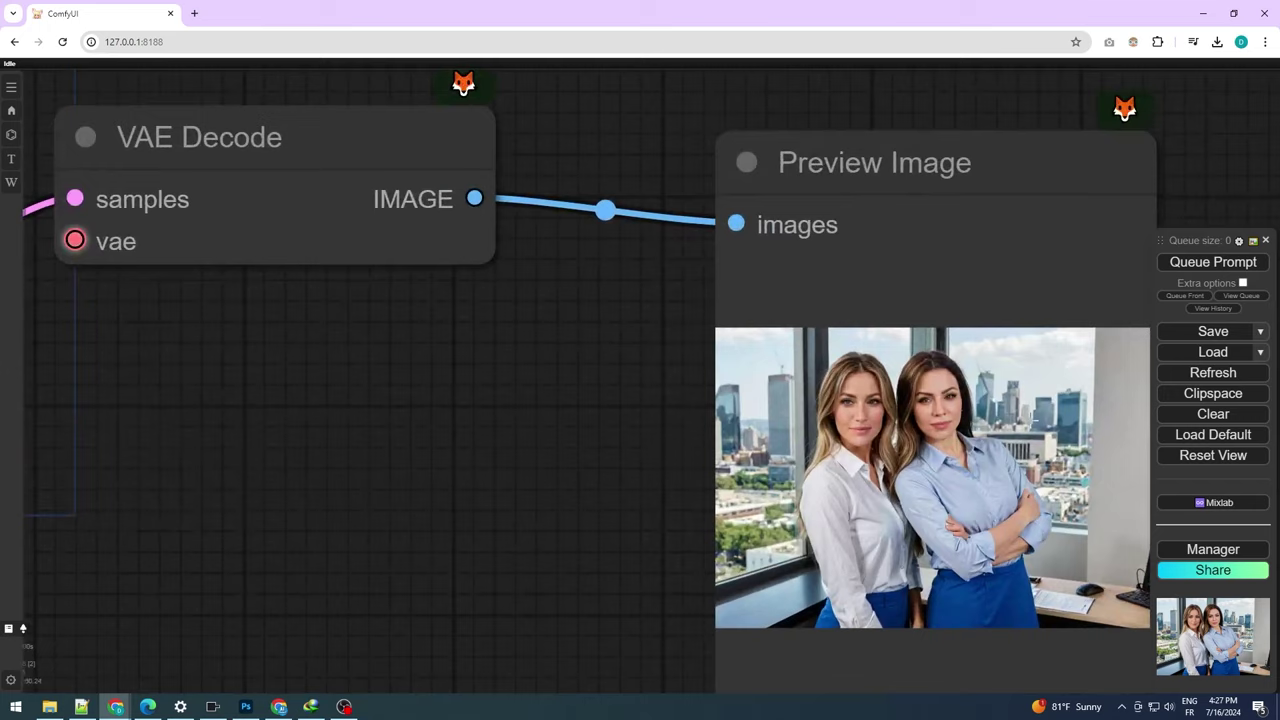
left_click_drag(591, 462, 522, 410)
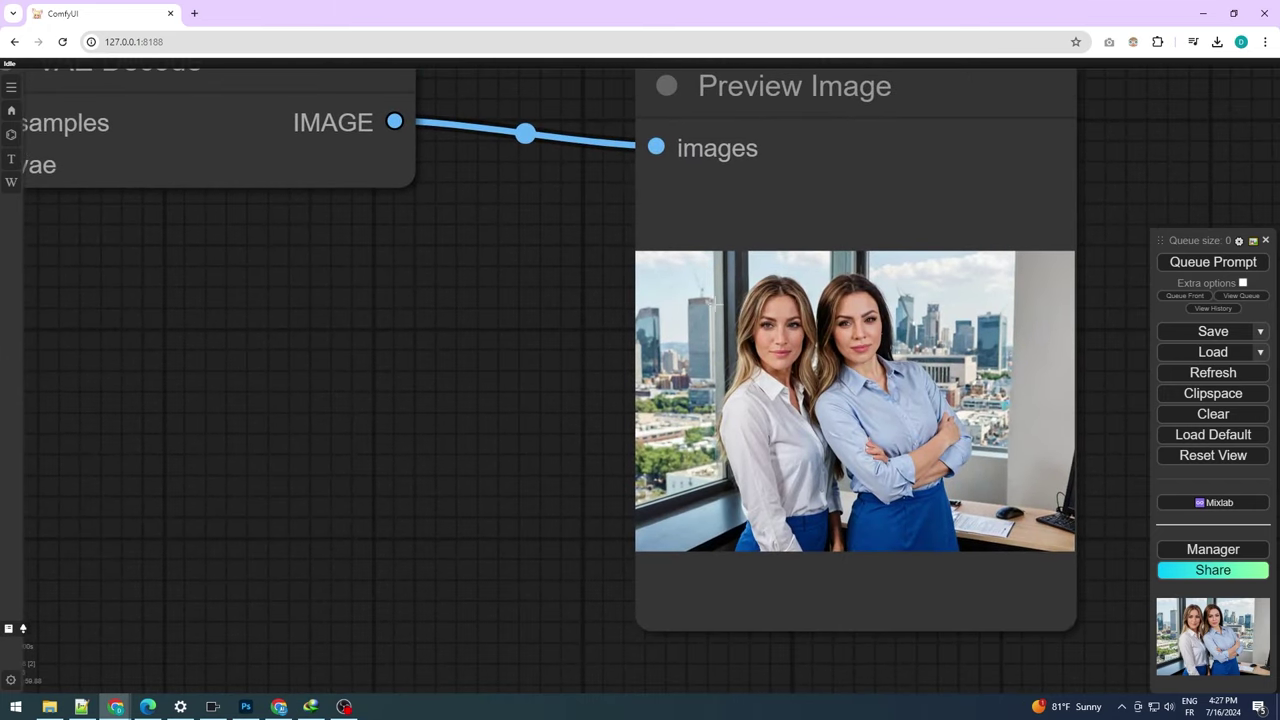
scroll(877, 372, "up", 2)
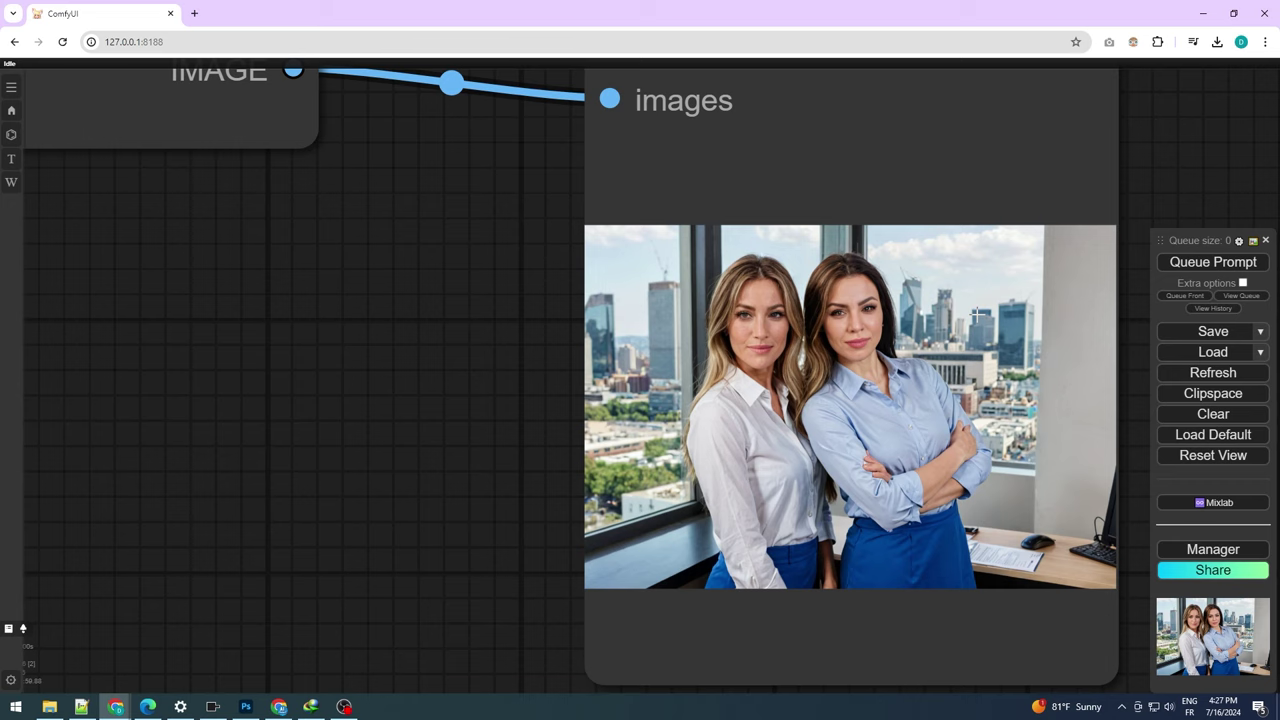
scroll(981, 328, "down", 4)
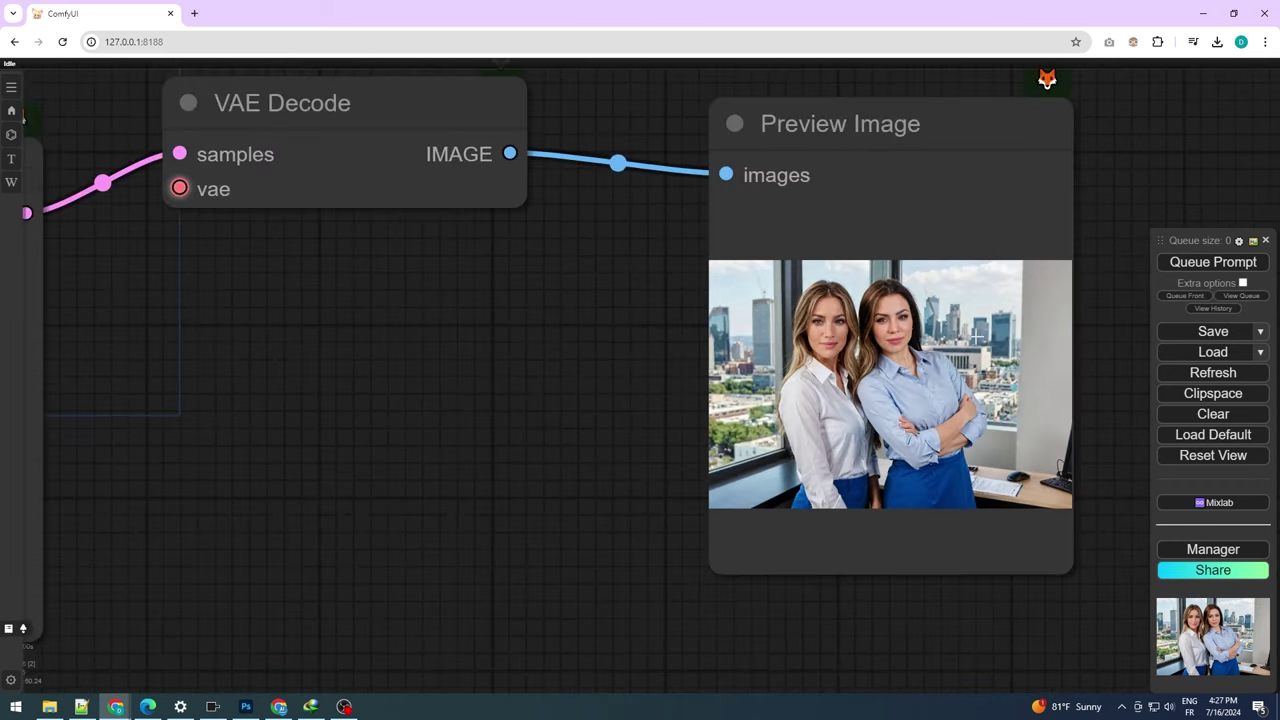
scroll(961, 336, "up", 3)
scroll(961, 336, "down", 12)
Raise the Empty Latent Image batch size to 4 and queue a four-image run
left_click_drag(865, 397, 820, 453)
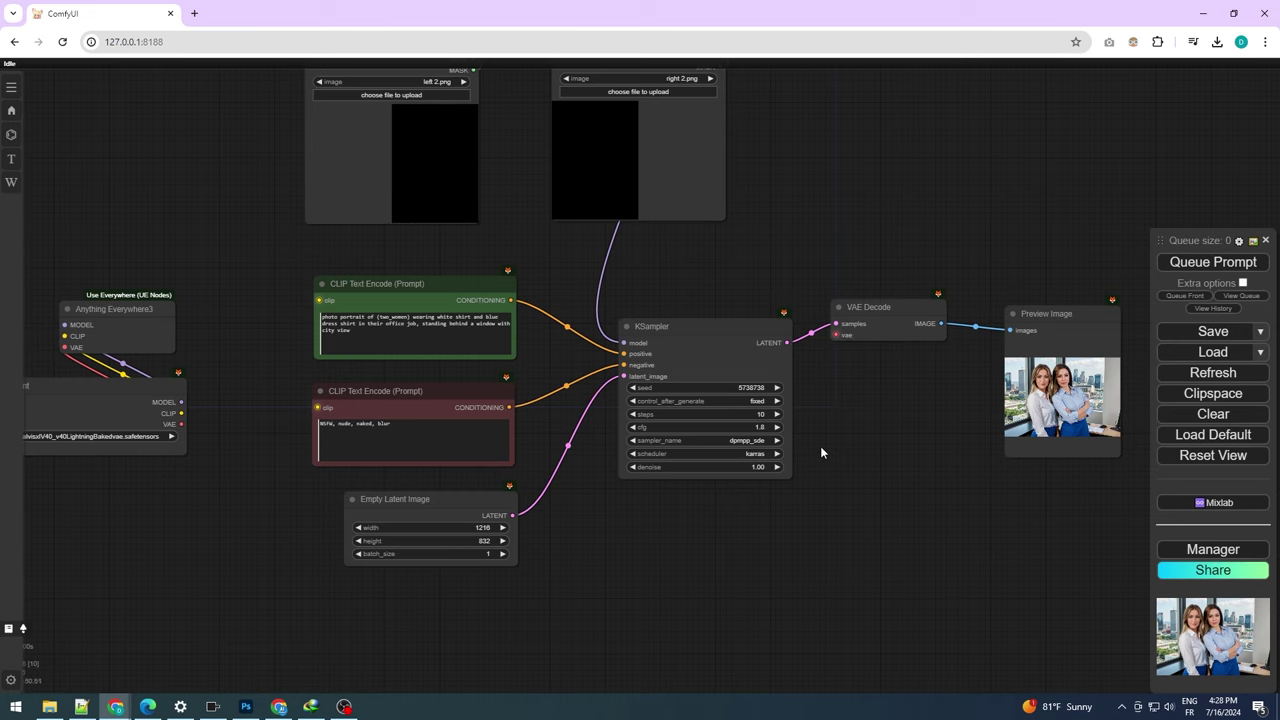
left_click(502, 553)
left_click(502, 553)
left_click(502, 553)
left_click(1197, 265)
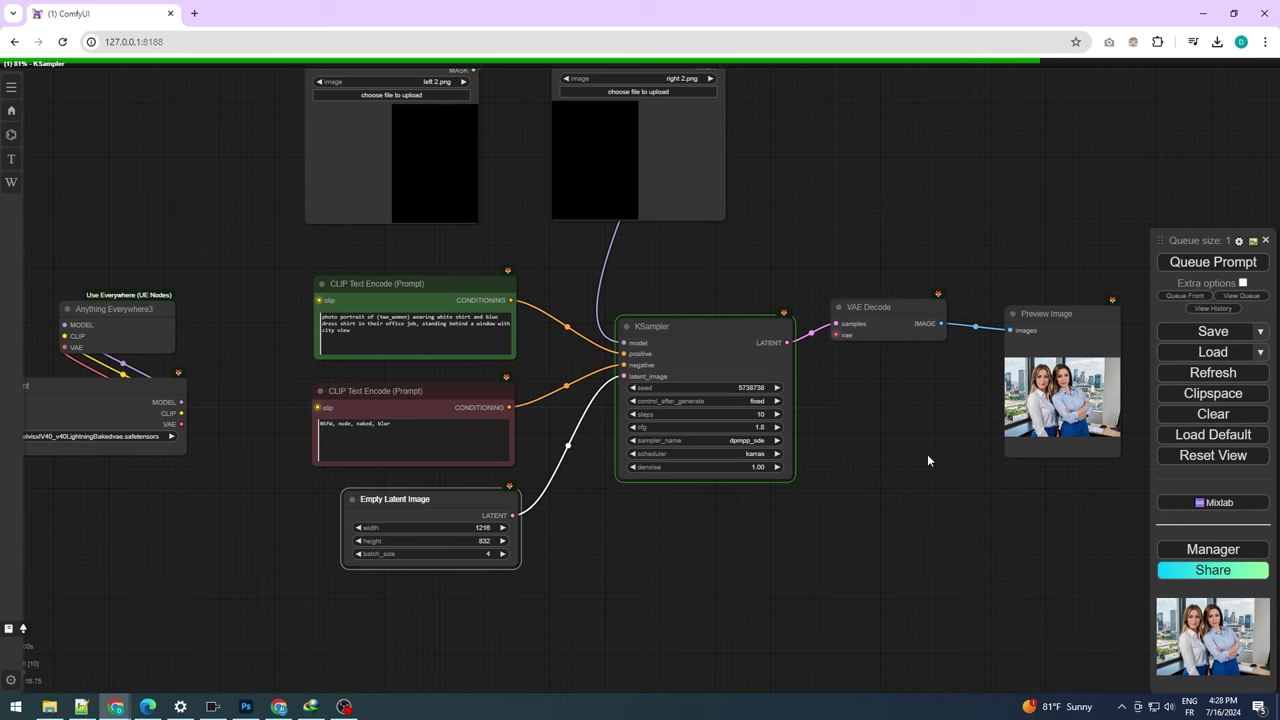
mouse_move(868, 447)
left_mouse_down()
mouse_move(948, 501)
mouse_move(881, 465)
left_mouse_up()
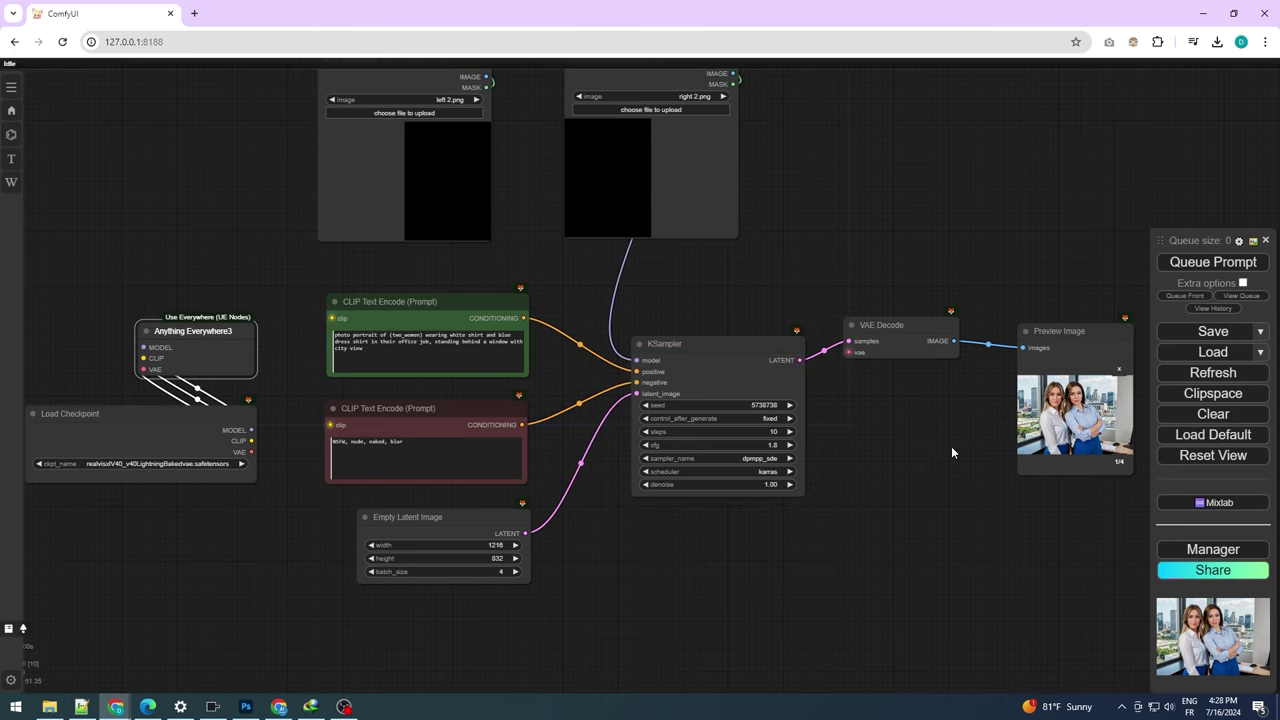
Cycle through the four batch images in the Preview Image node, 1/4 to 4/4
scroll(970, 451, "up", 10)
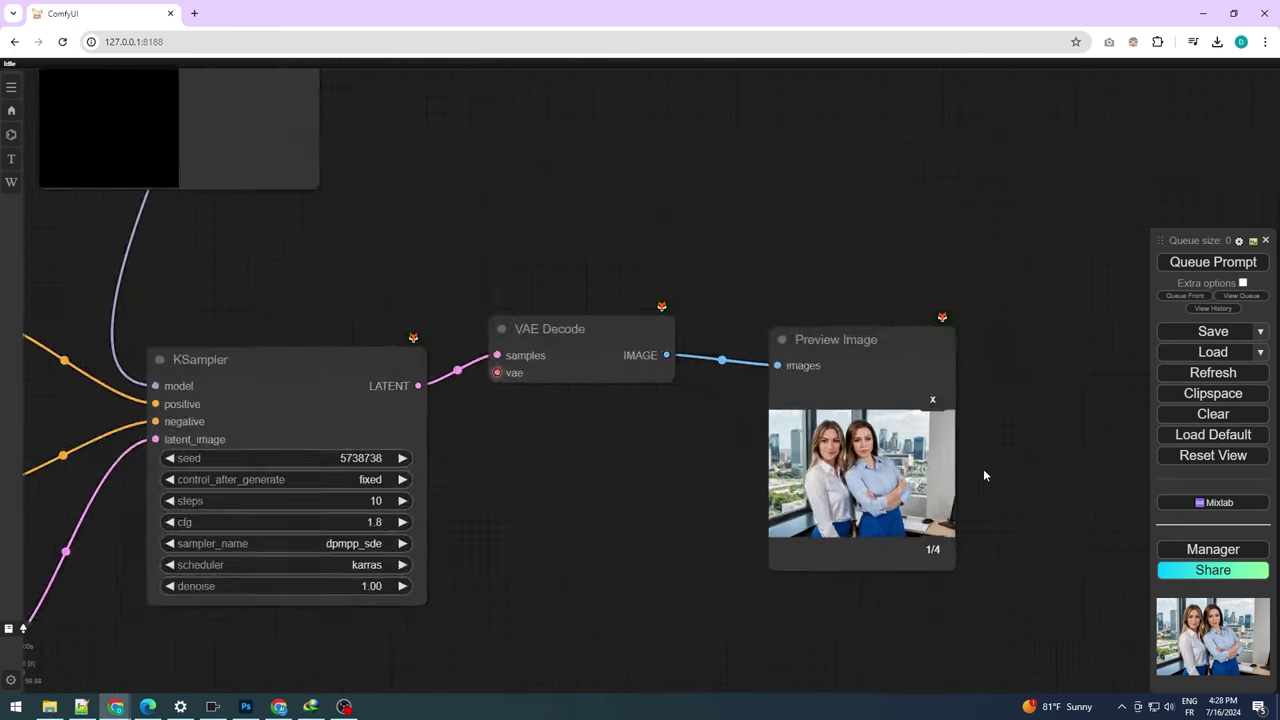
left_click(924, 581)
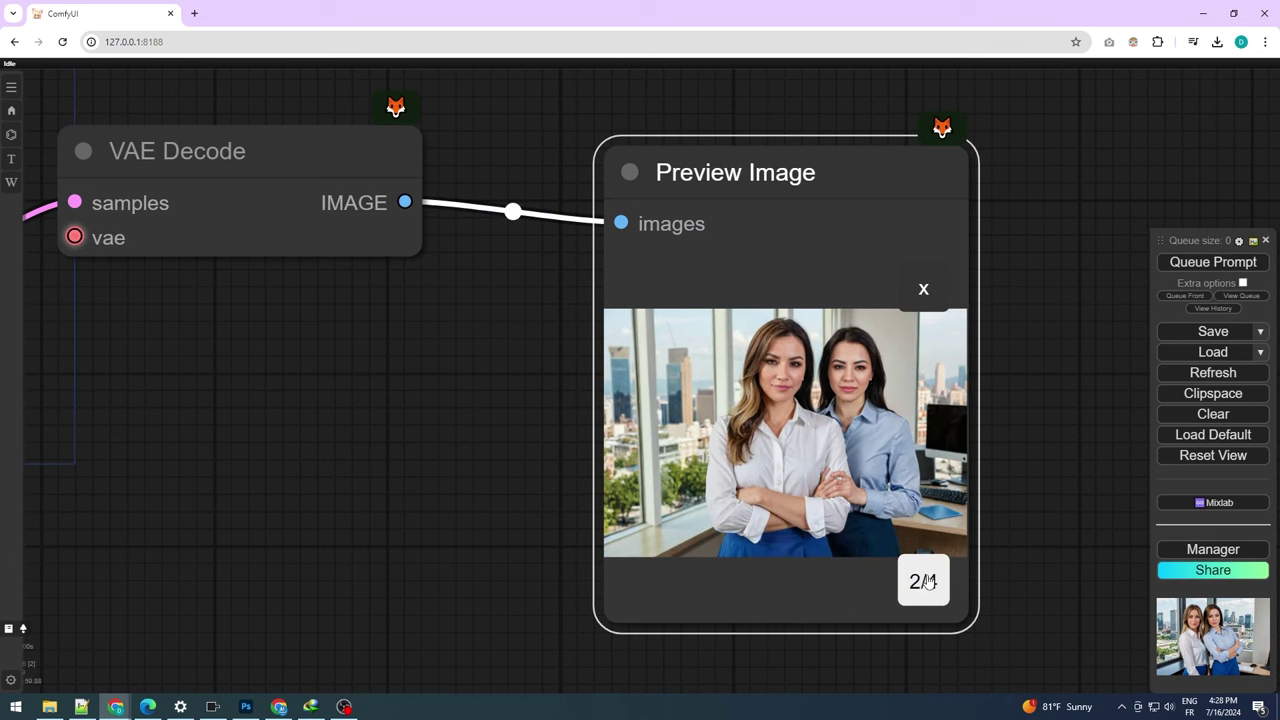
left_click(924, 585)
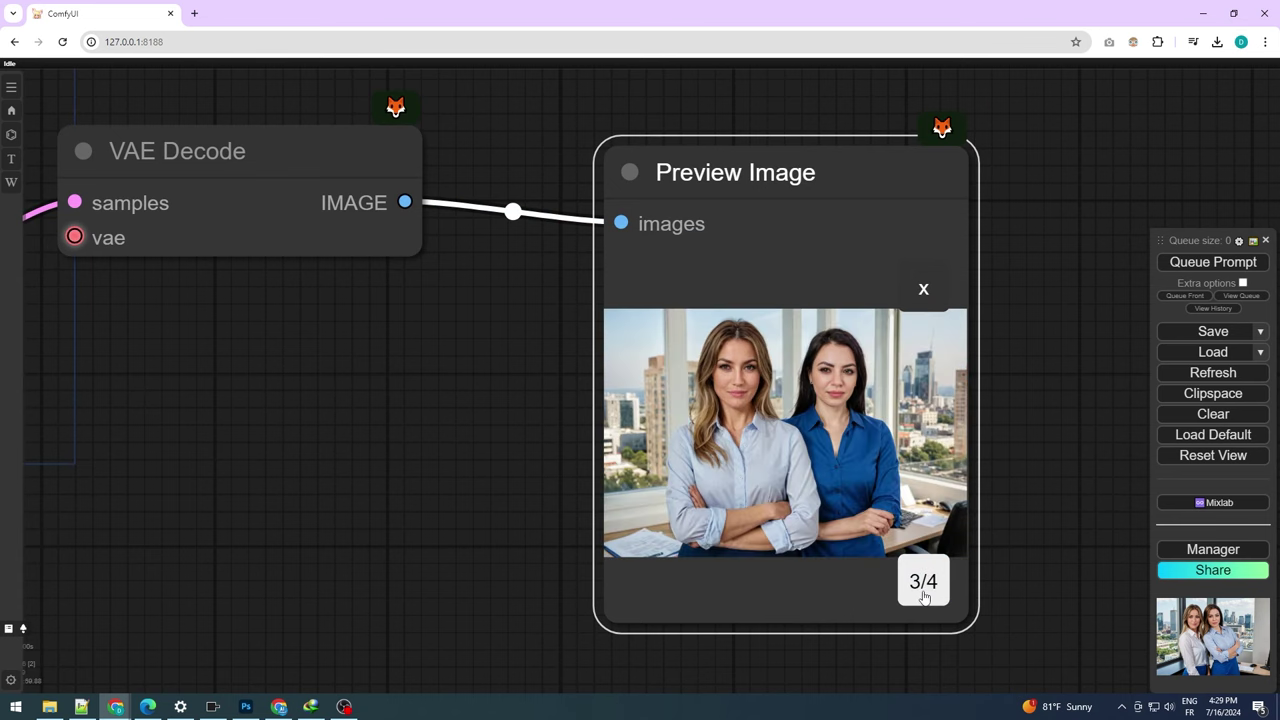
scroll(827, 449, "up", 2)
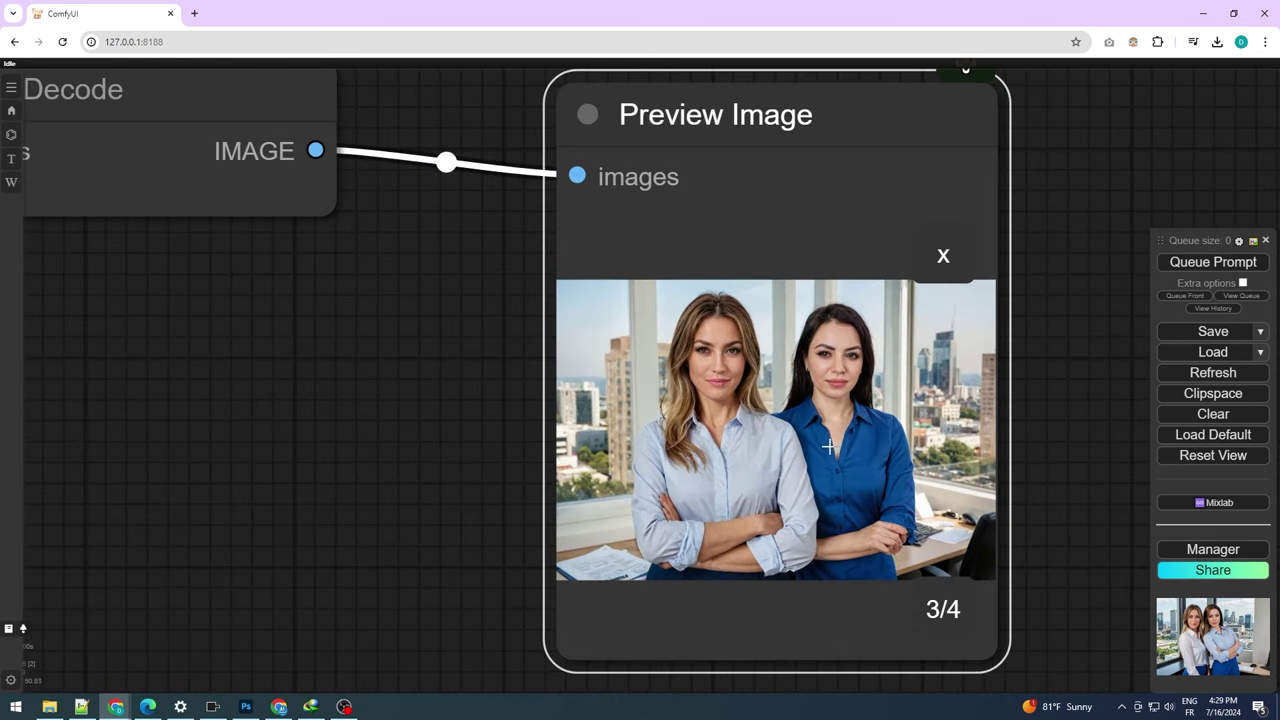
left_click(945, 614)
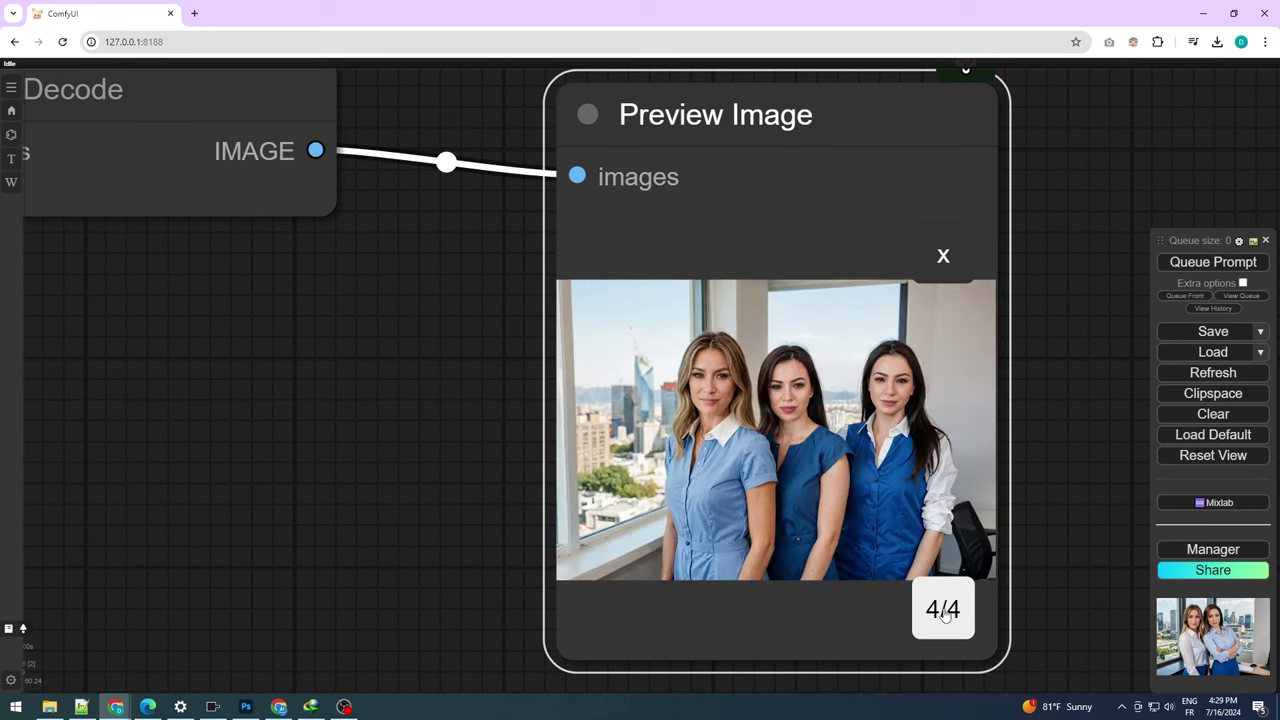
left_click(945, 612)
left_click(945, 614)
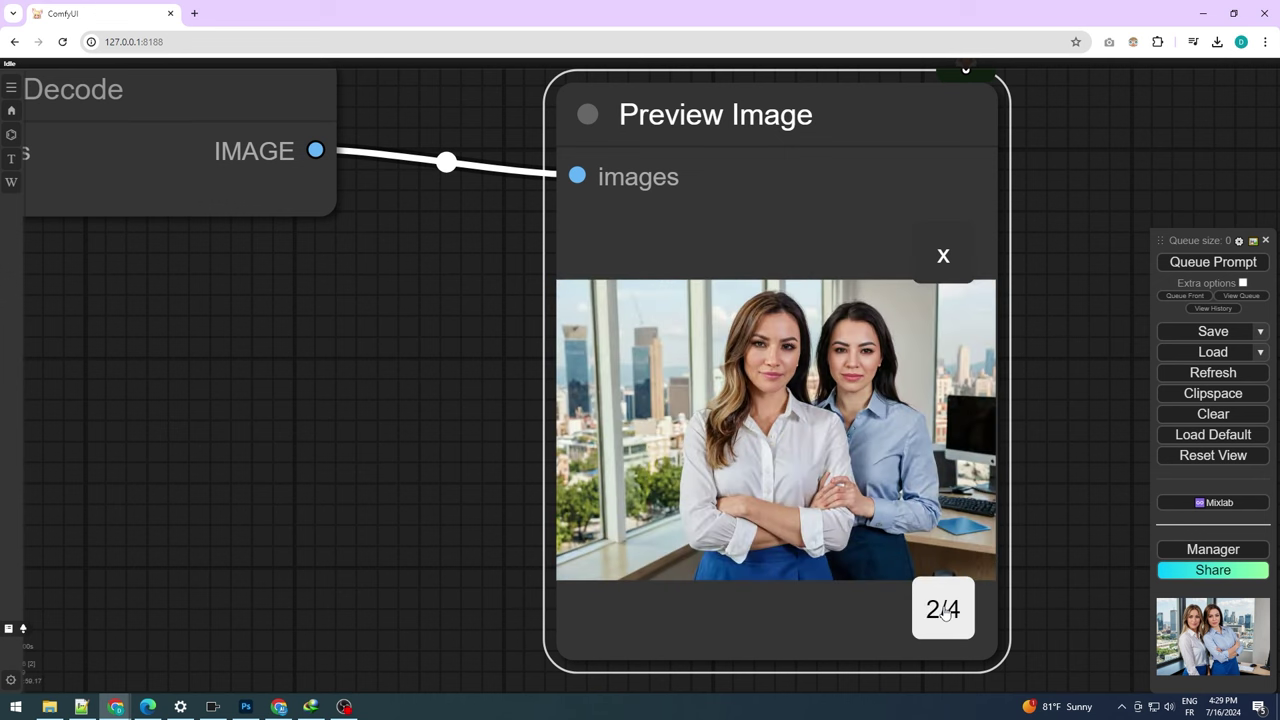
left_click(945, 614)
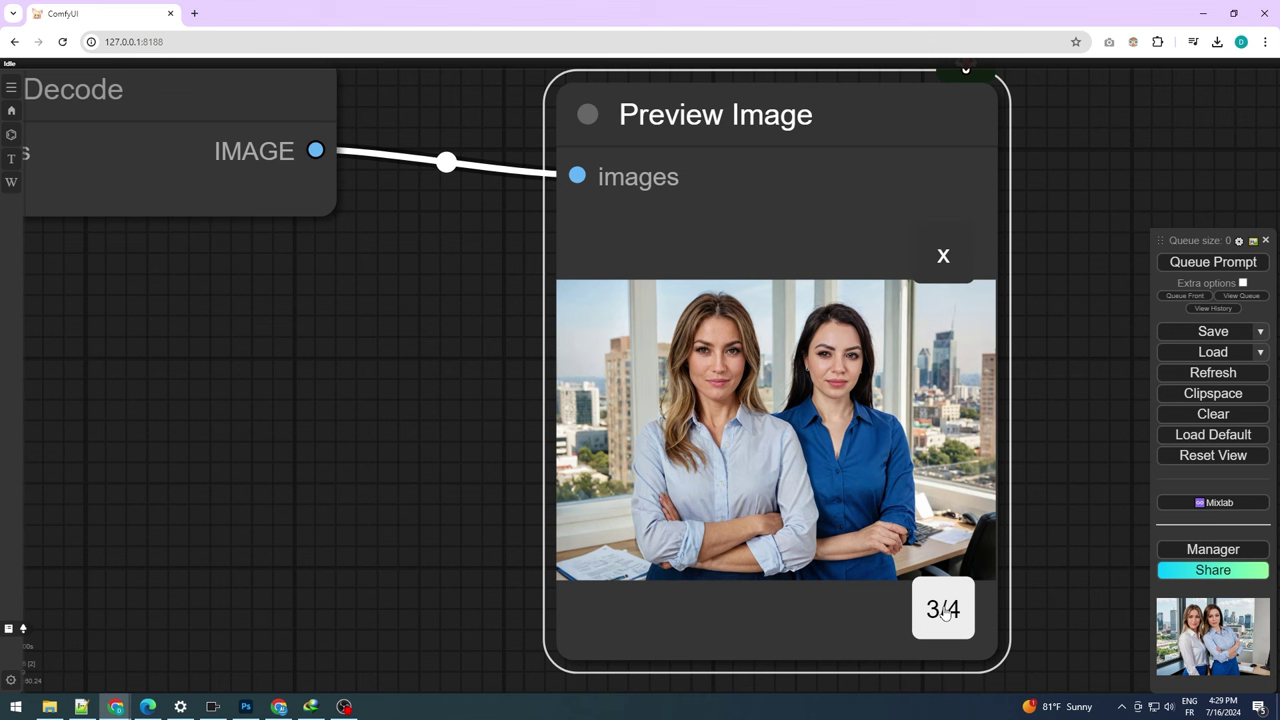
left_click(945, 613)
left_click(945, 612)
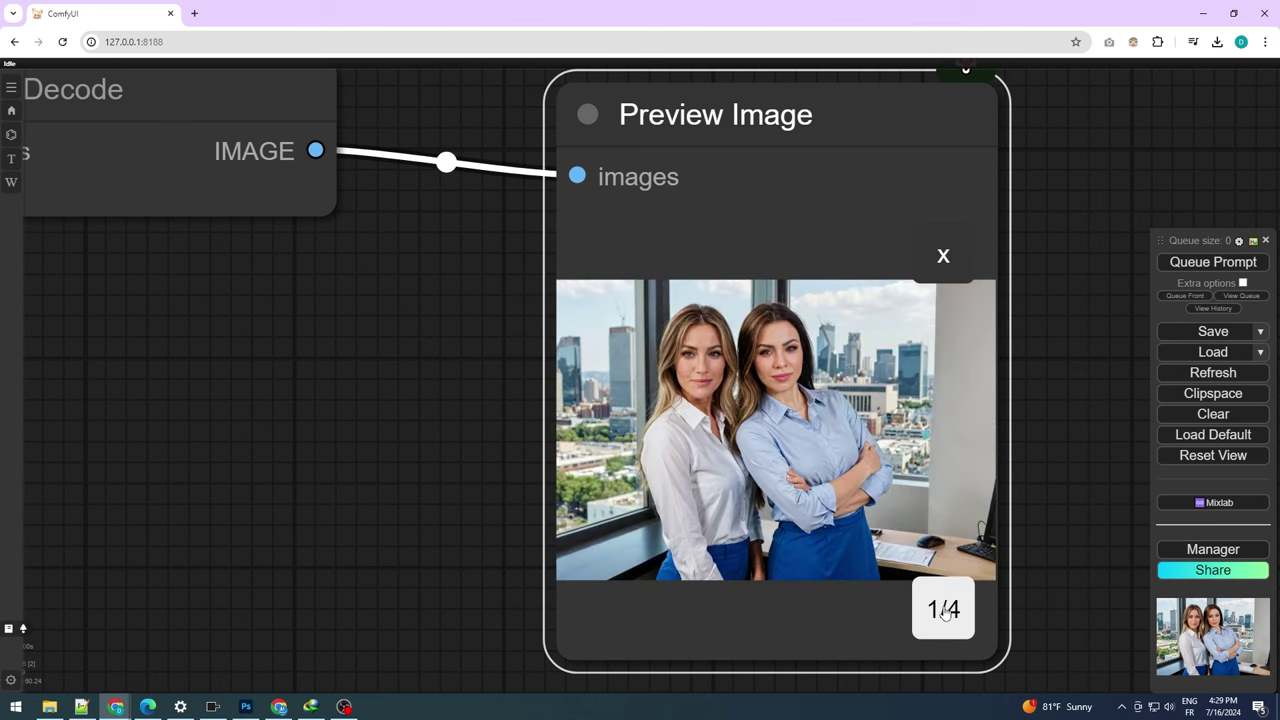
Show the batch as a grid, then return to the first image
left_click(943, 256)
left_click(734, 294)
scroll(912, 362, "down", 3)
scroll(857, 436, "down", 10)
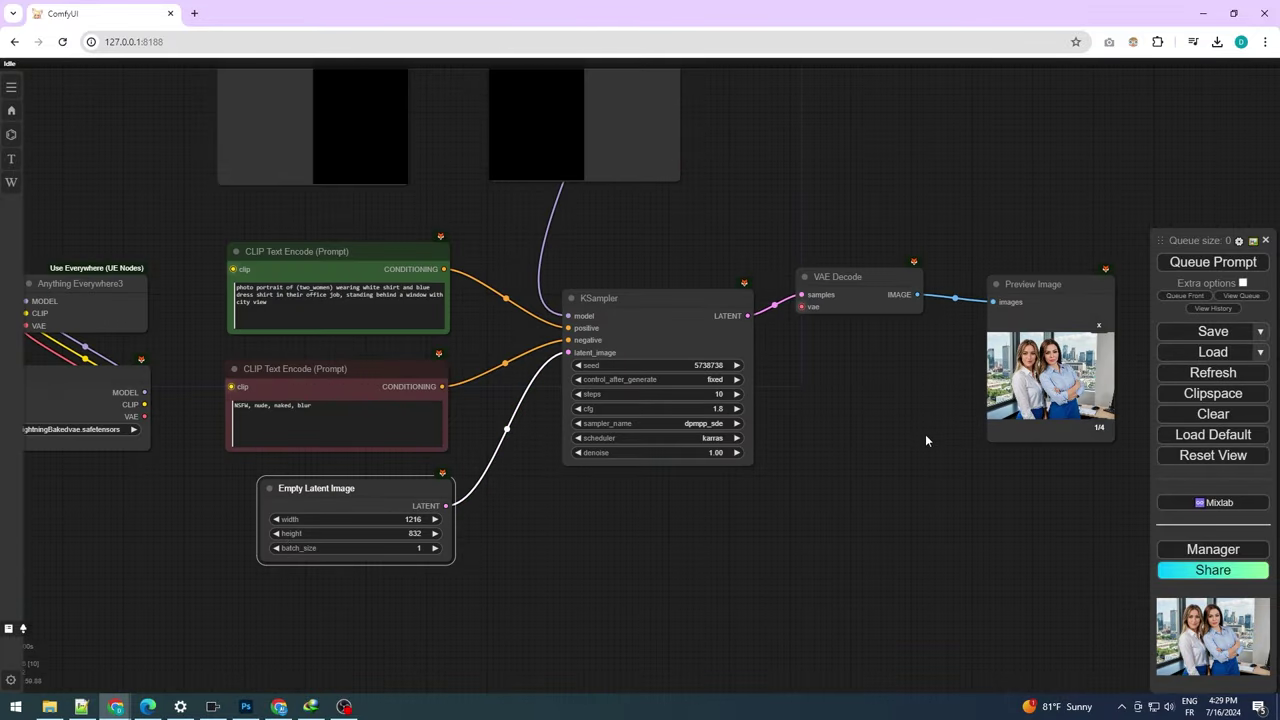
Copy the second face group's four nodes and paste them as a third column
scroll(925, 434, "down", 5)
left_click_drag(925, 434, 790, 559)
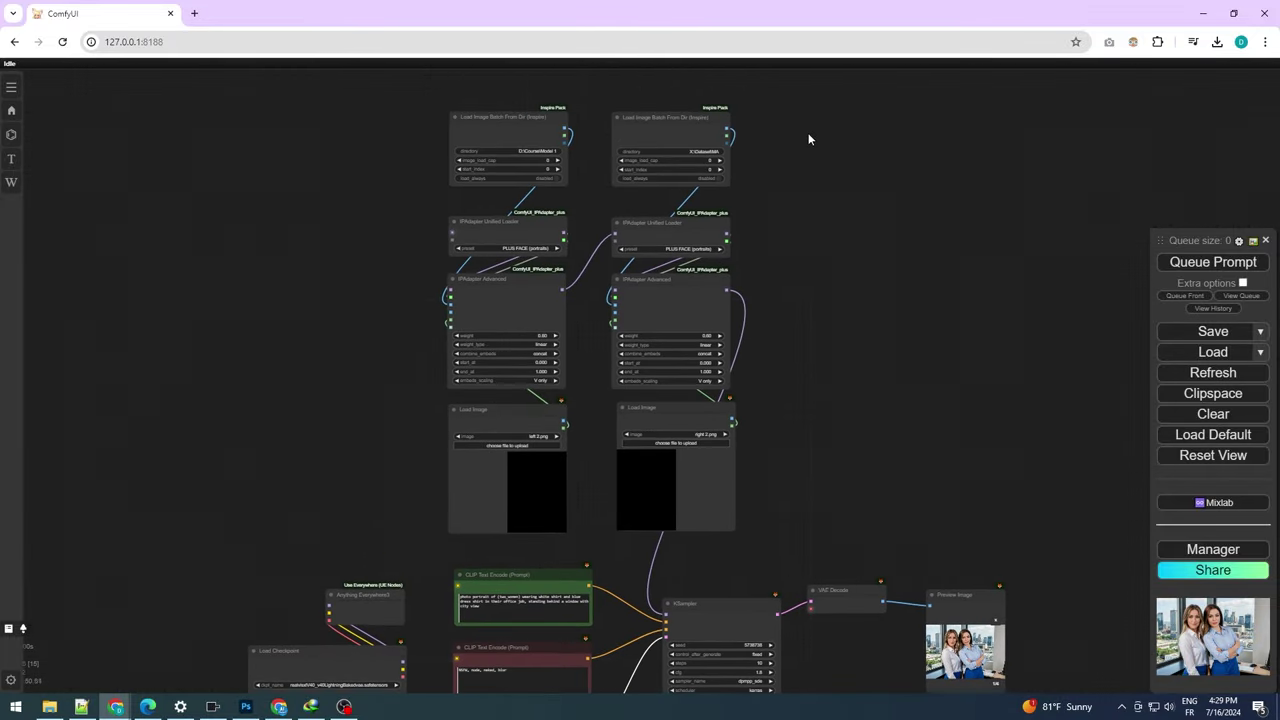
left_click_drag(804, 106, 688, 436)
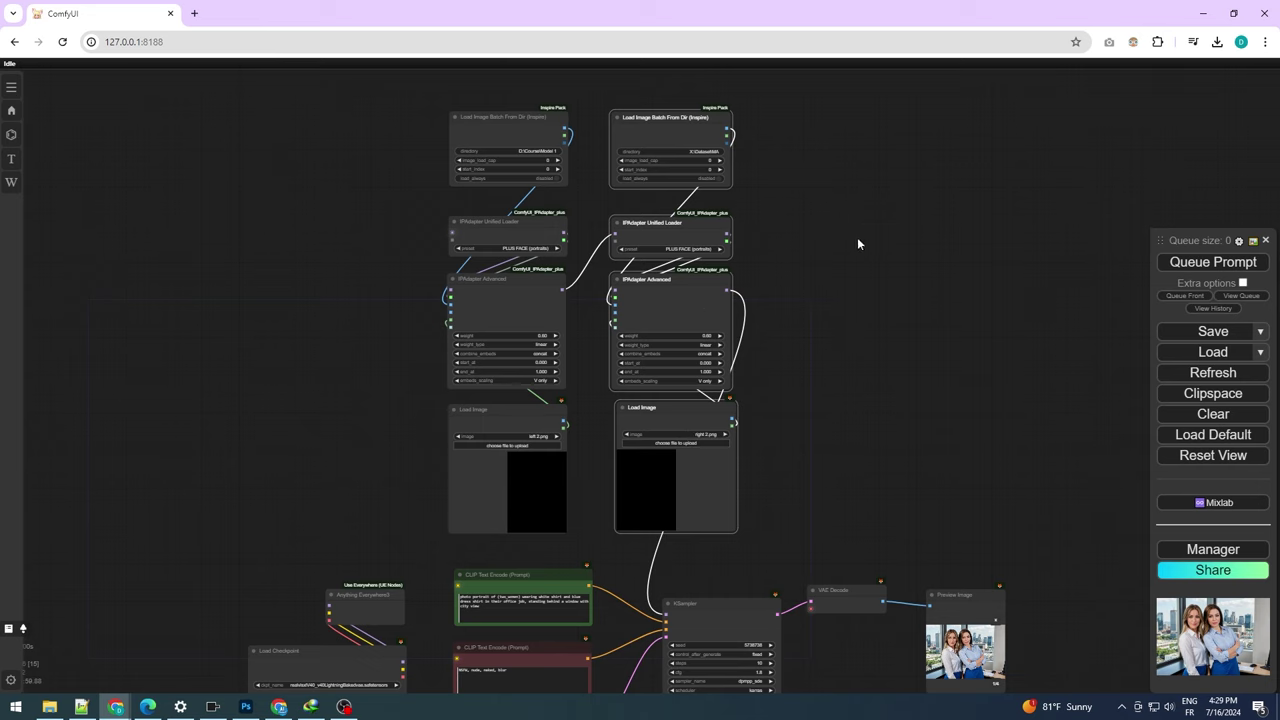
key("ctrl+c")
key("ctrl+v")
left_click_drag(897, 243, 792, 136)
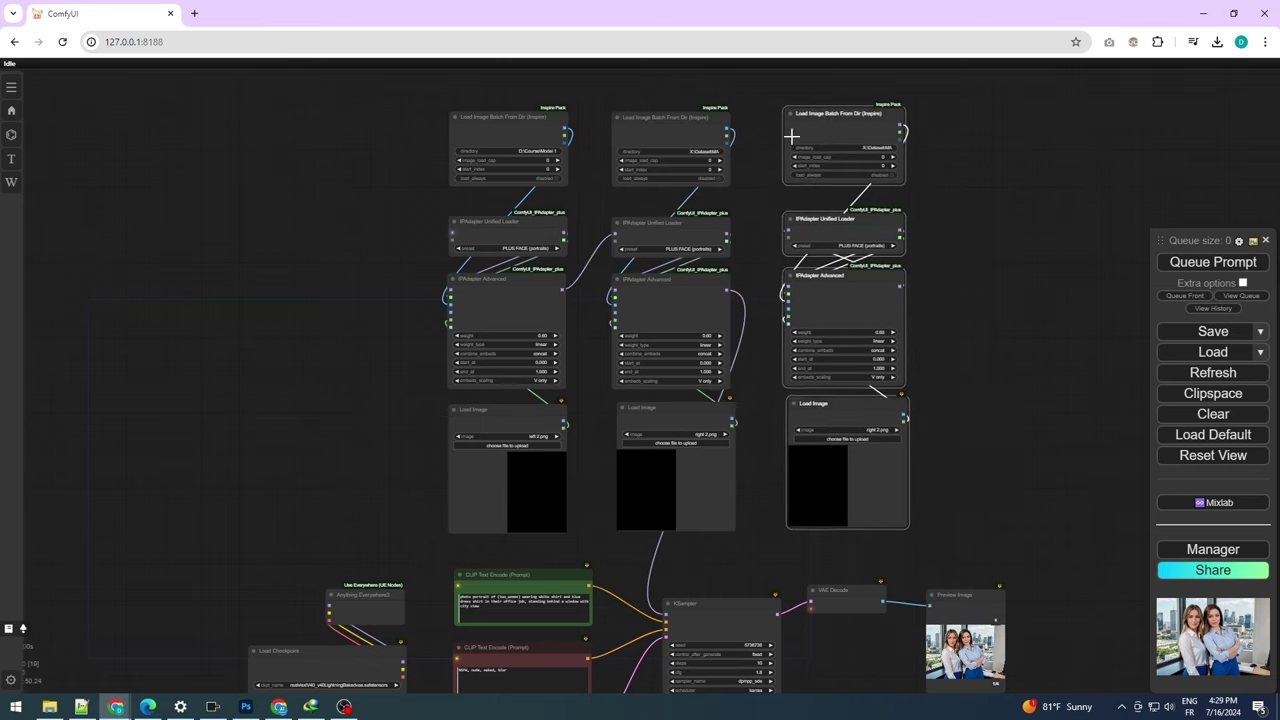
Set the third loader's folder path to D:\Course\Model 2
left_click(530, 151)
left_click(860, 156)
key("ctrl+v")
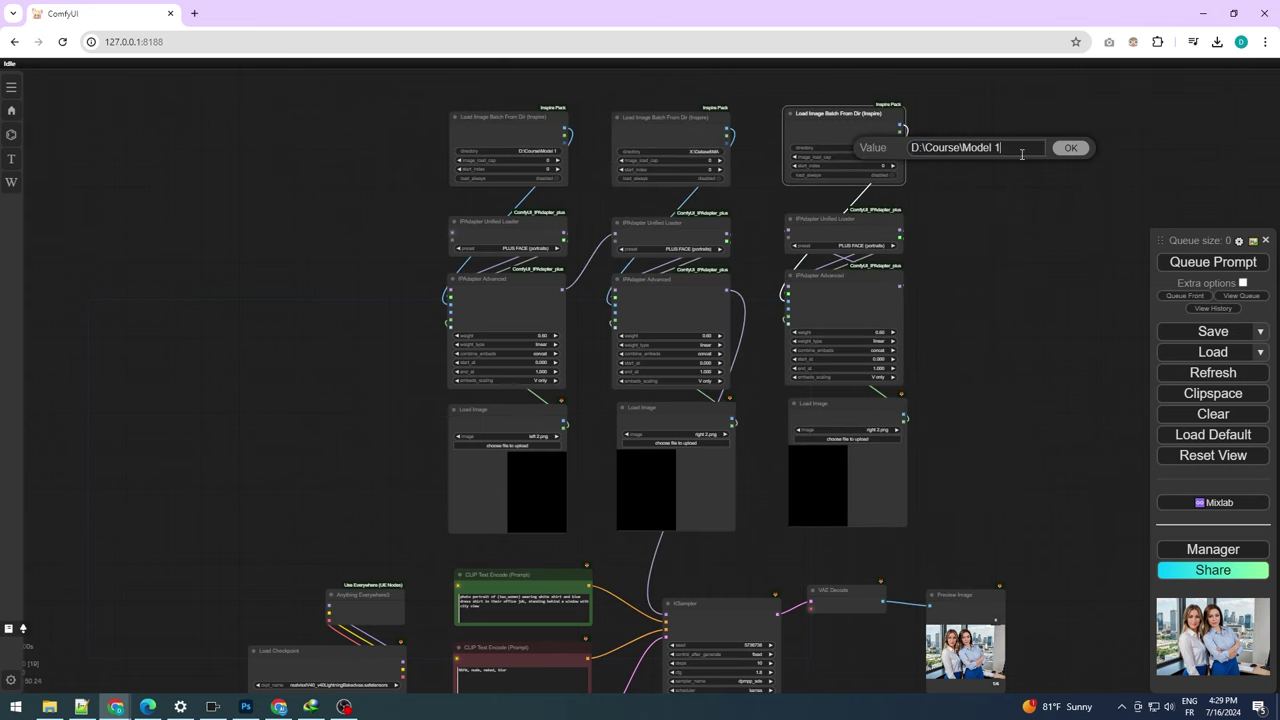
key("BackSpace")
type("2")
key("Return")
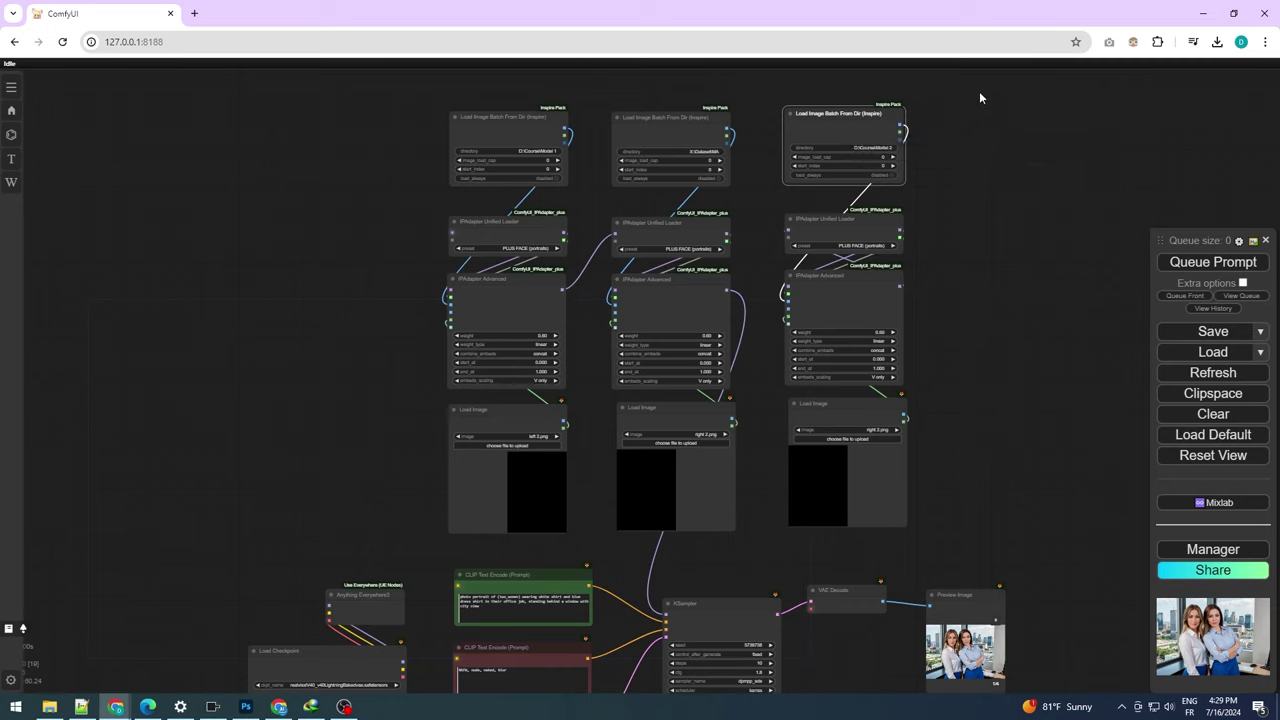
Chain the middle IPAdapter output into the third group and its output into the KSampler model
left_click(909, 320)
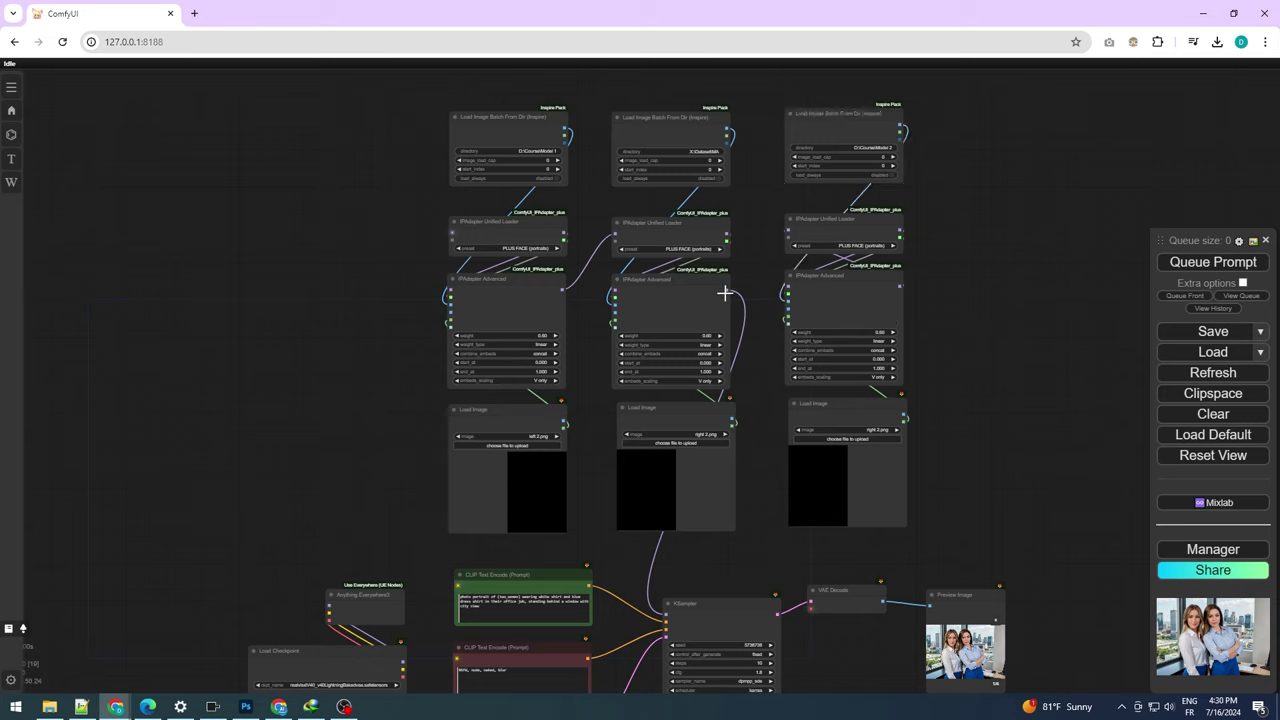
left_click_drag(727, 290, 789, 231)
left_click_drag(897, 285, 666, 613)
Load left 3.png, Middle 3.png and right 3.png from the Masks folder into the three Load Image nodes
left_click(527, 445)
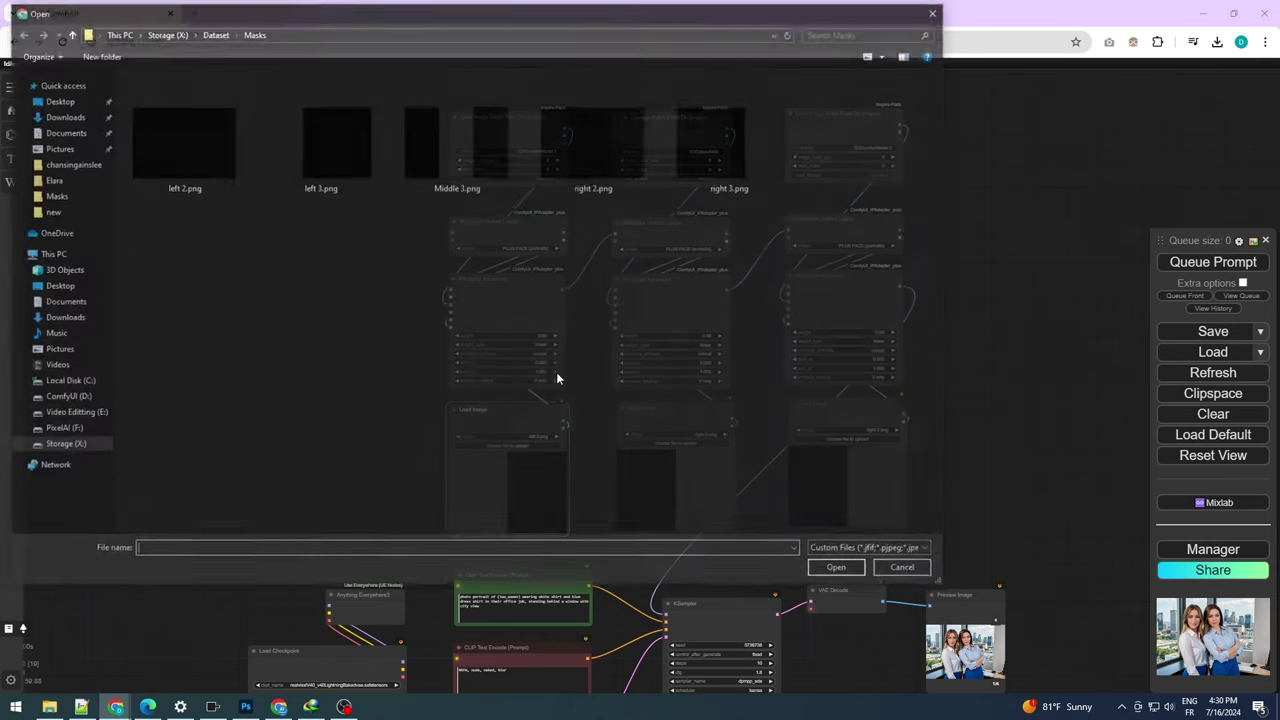
double_click(300, 143)
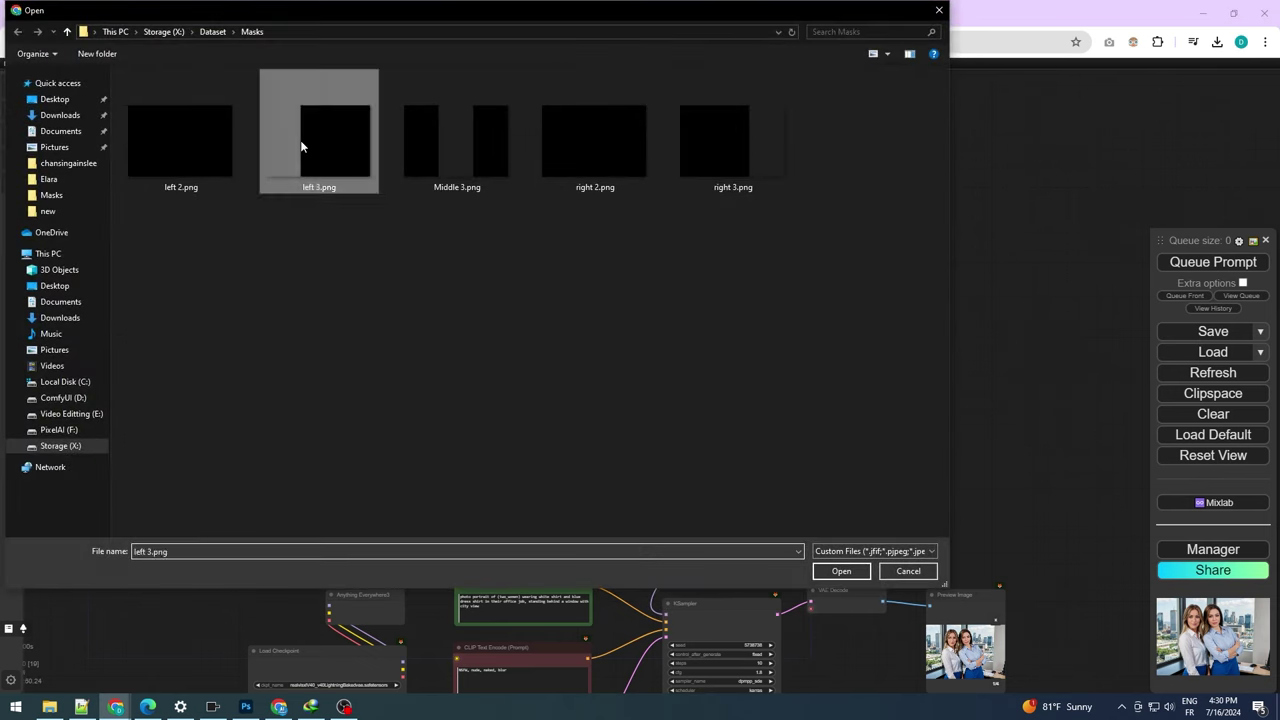
left_click(686, 443)
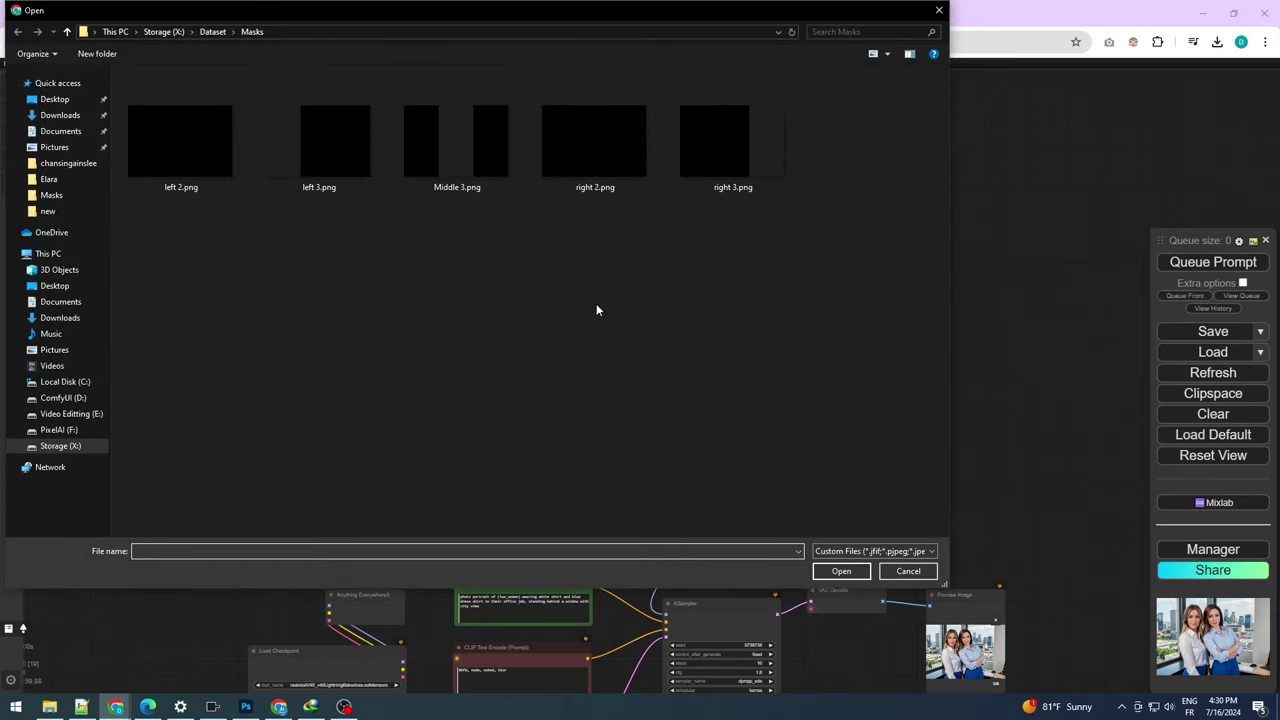
double_click(460, 148)
left_click(843, 437)
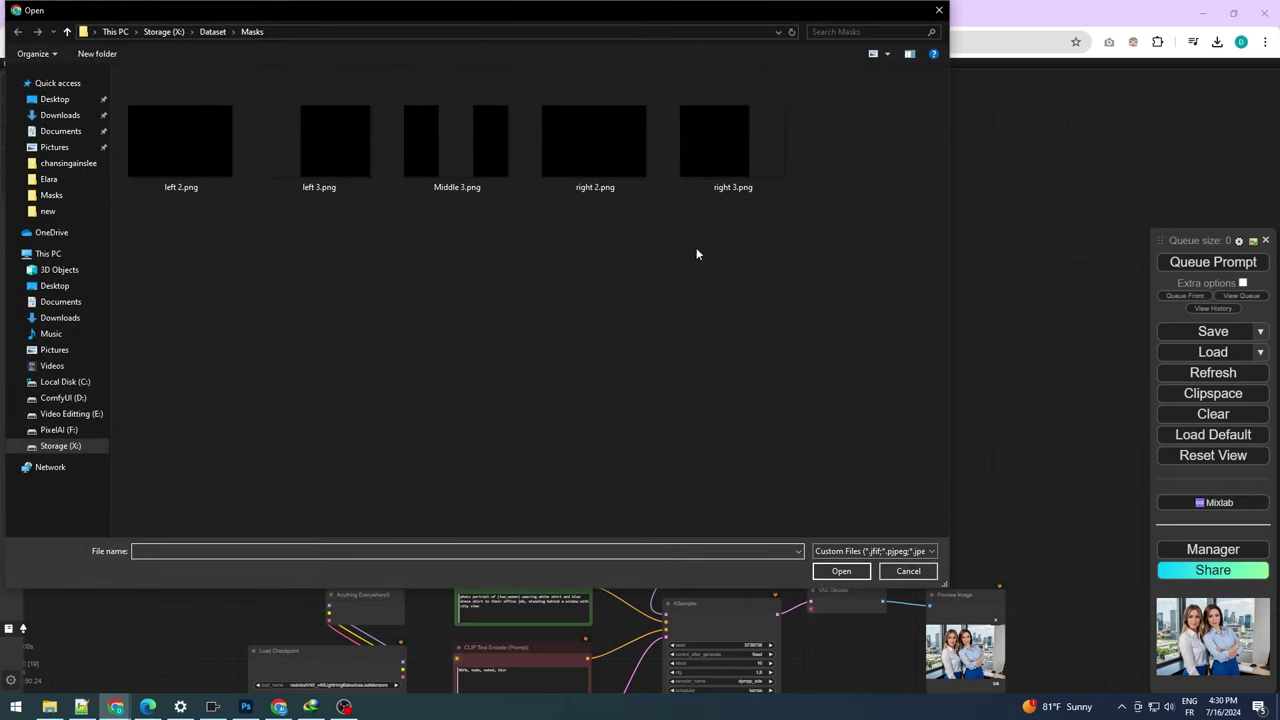
double_click(728, 157)
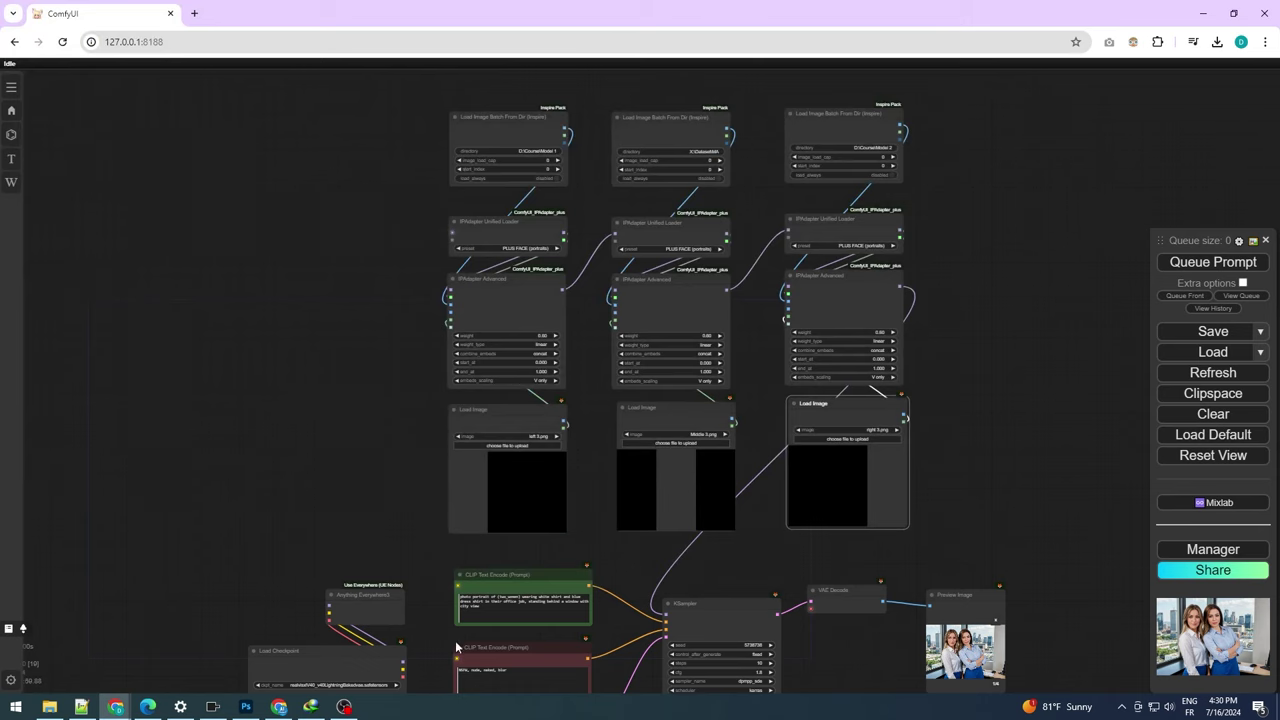
Change 'two' to 'three' in the positive prompt
scroll(456, 648, "up", 10)
double_click(580, 505)
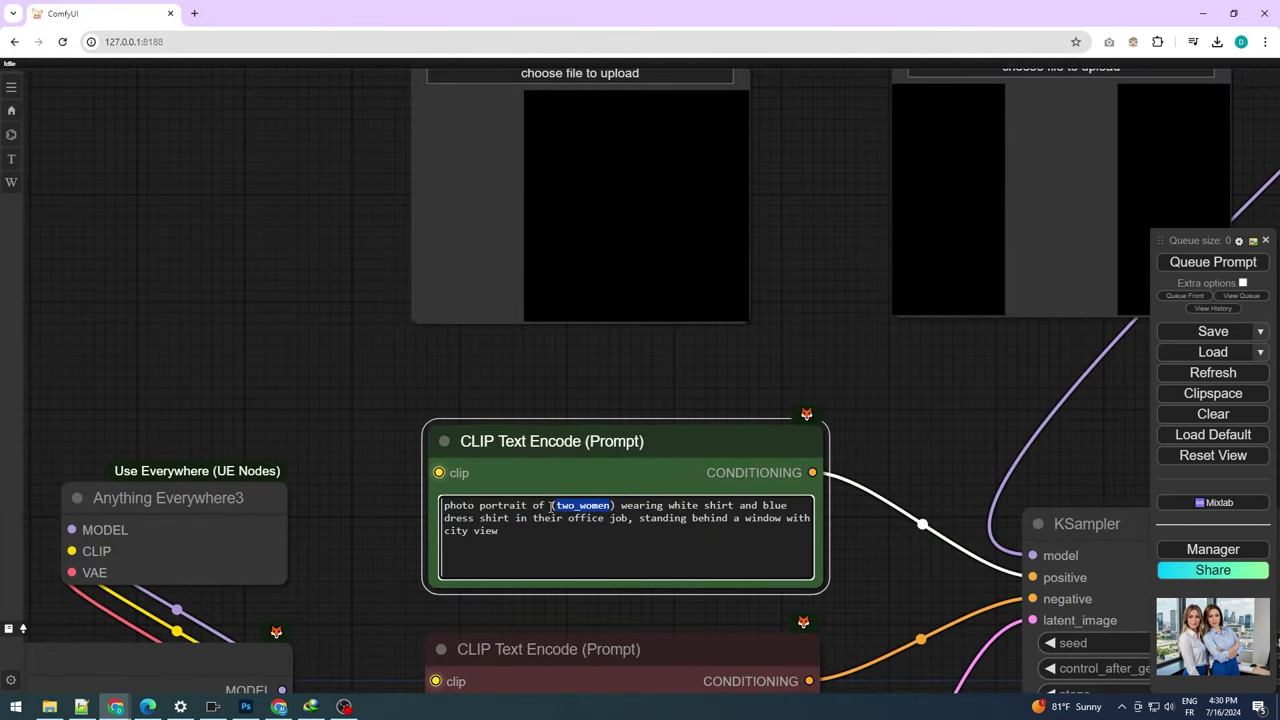
left_click(575, 506)
key("BackSpace")
key("BackSpace")
key("BackSpace")
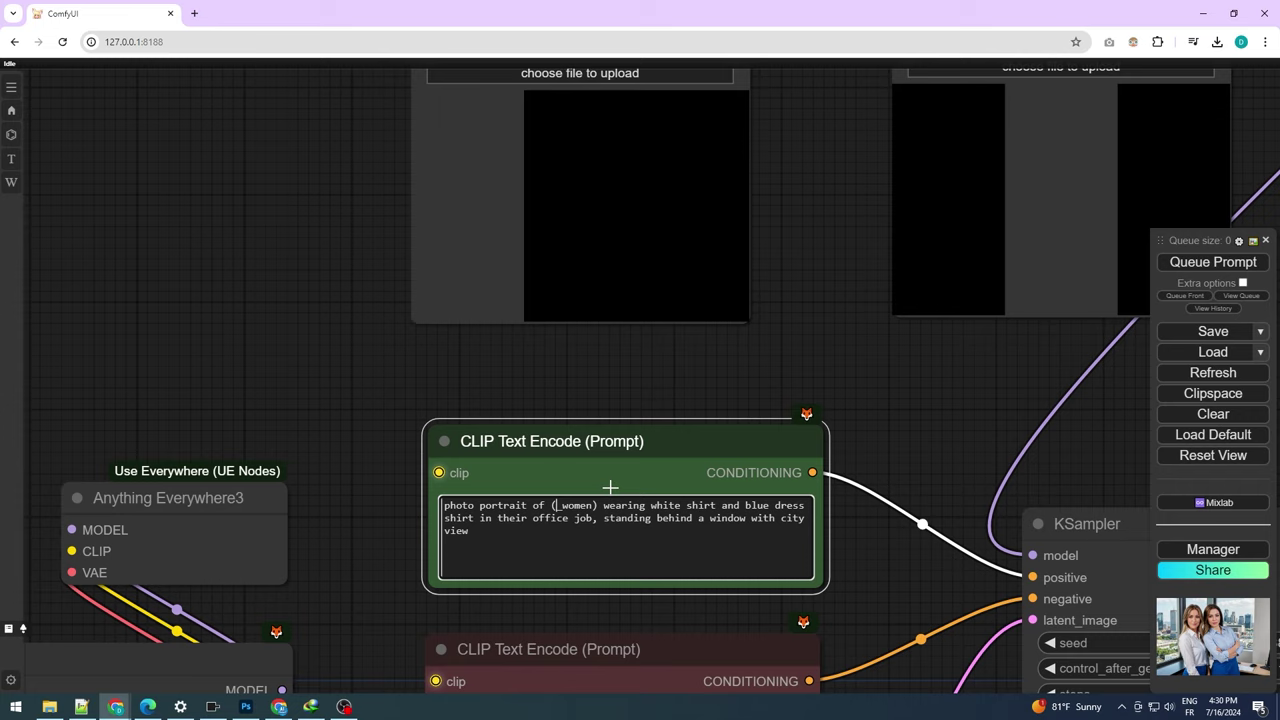
type("three")
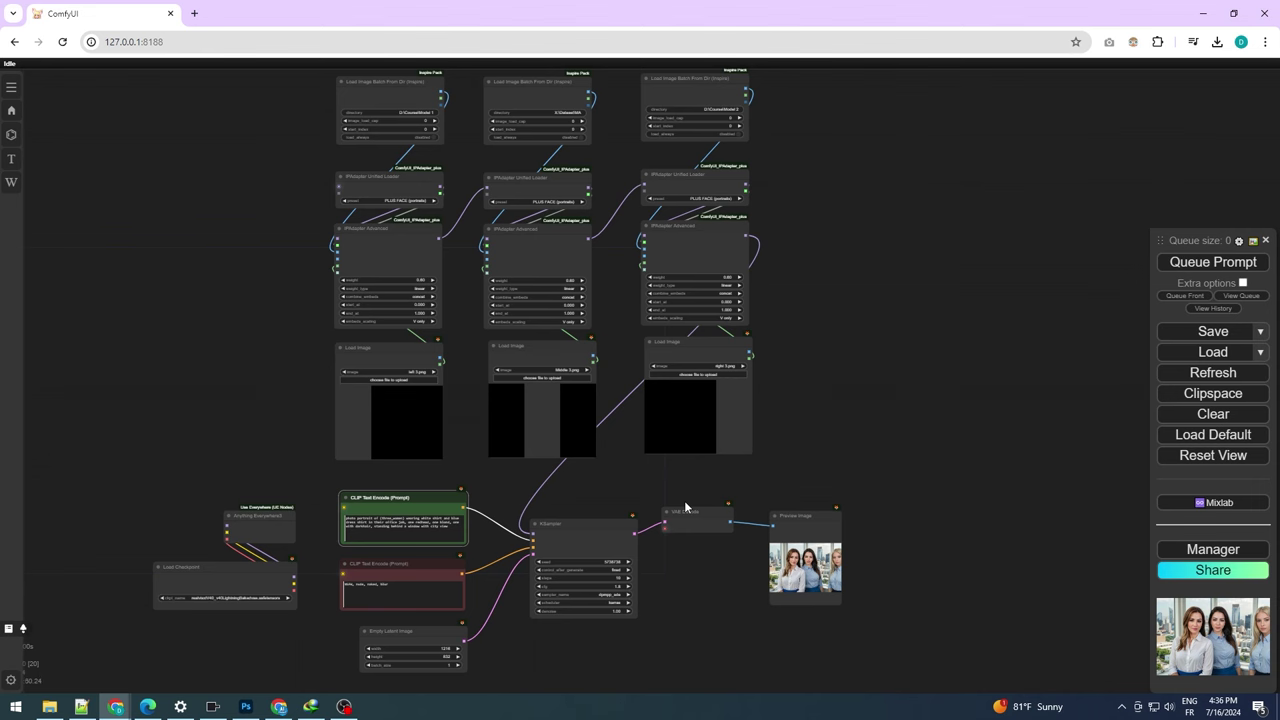
Queue a generation, then raise the KSampler seed by one to 5738742
scroll(820, 575, "up", 15)
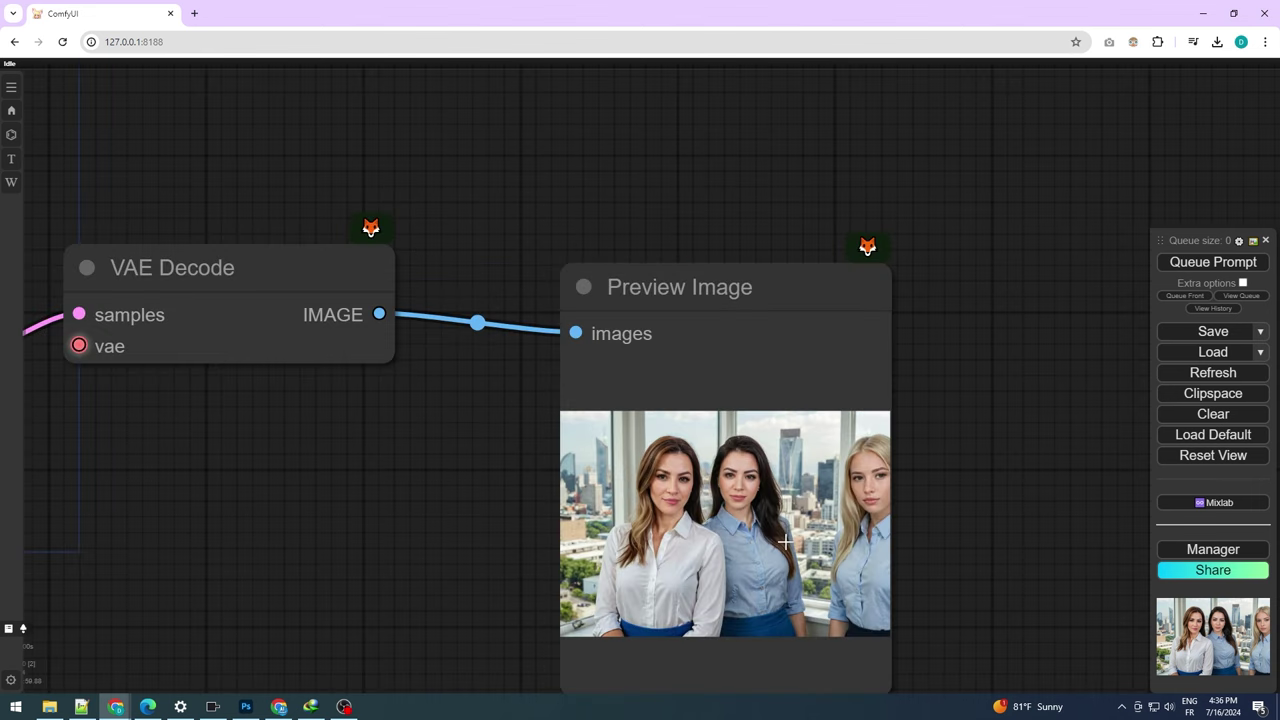
scroll(785, 541, "down", 9)
key("ctrl+Return")
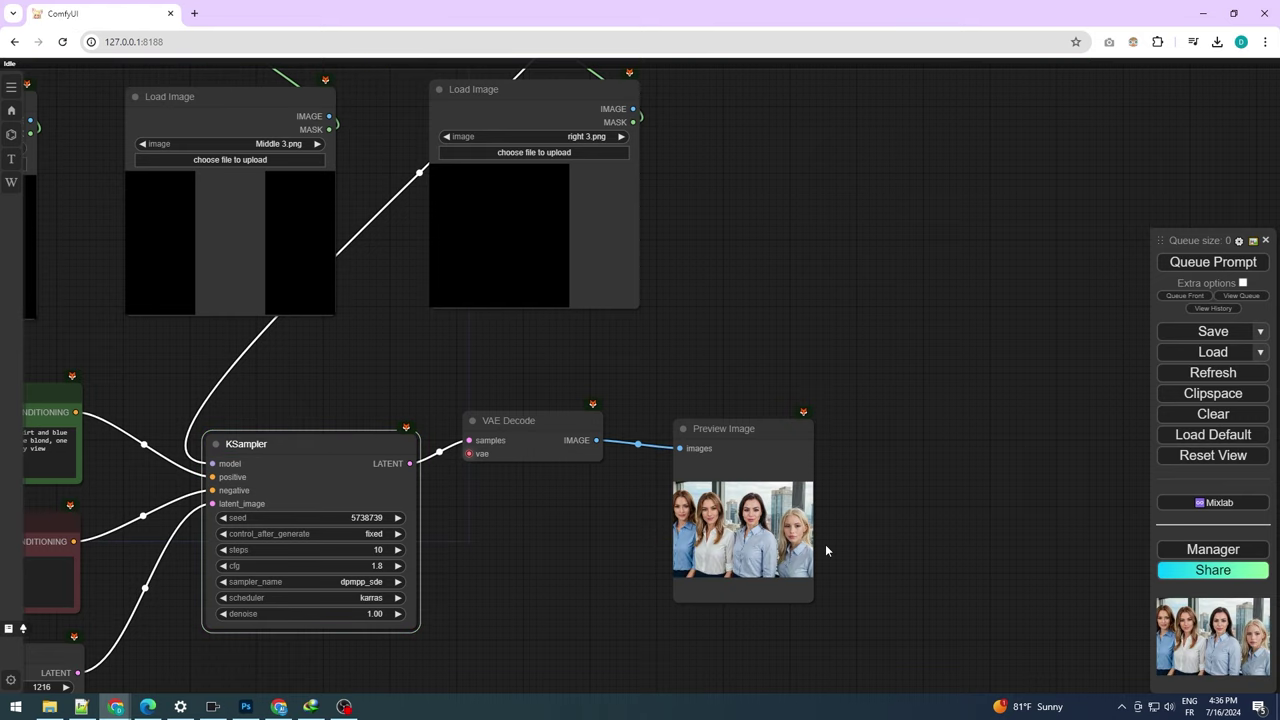
left_click(397, 517)
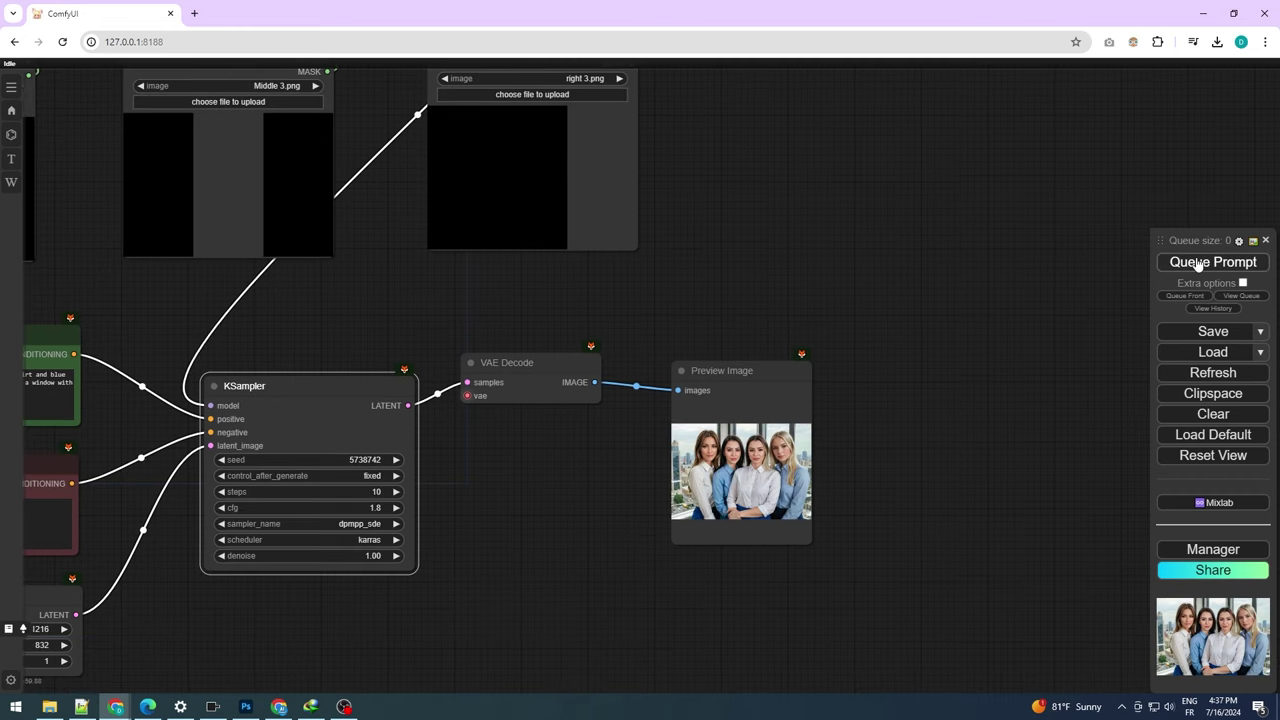
Reword the prompt's '(three' to '3' and remove the closing parenthesis, making it '3 women'
left_click_drag(400, 317, 517, 317)
scroll(517, 317, "up", 3)
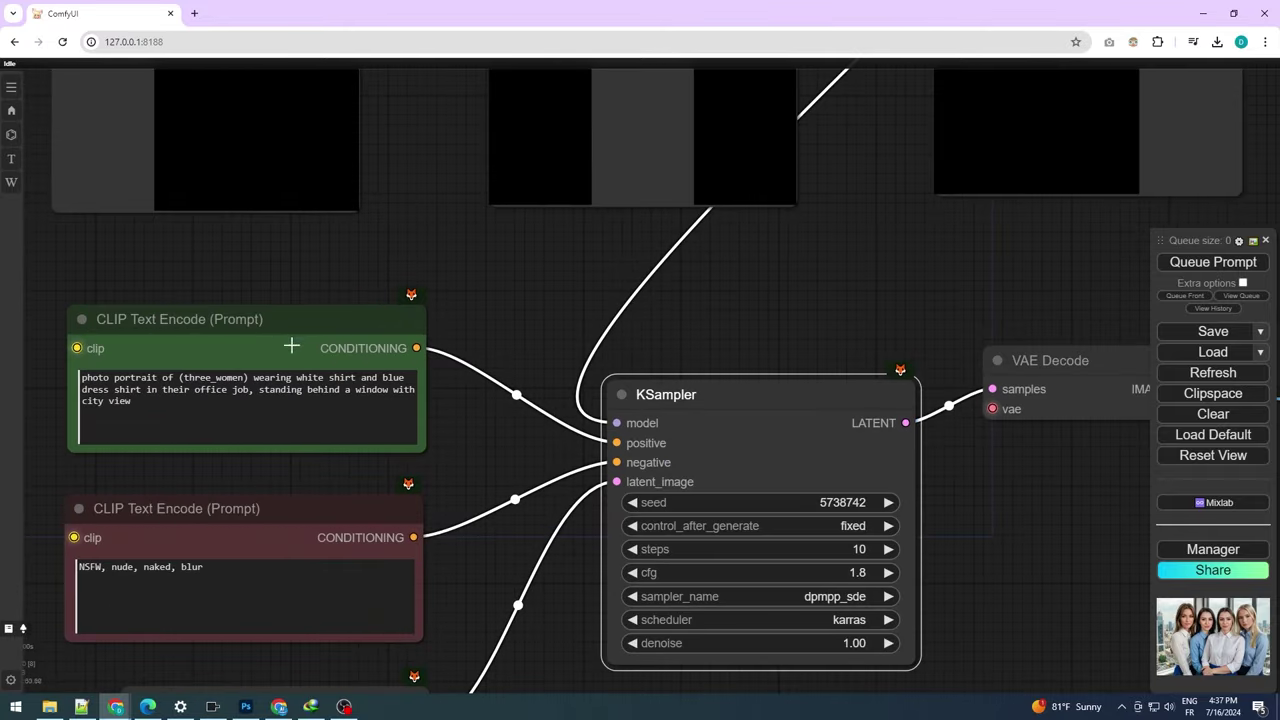
left_click_drag(215, 379, 190, 386)
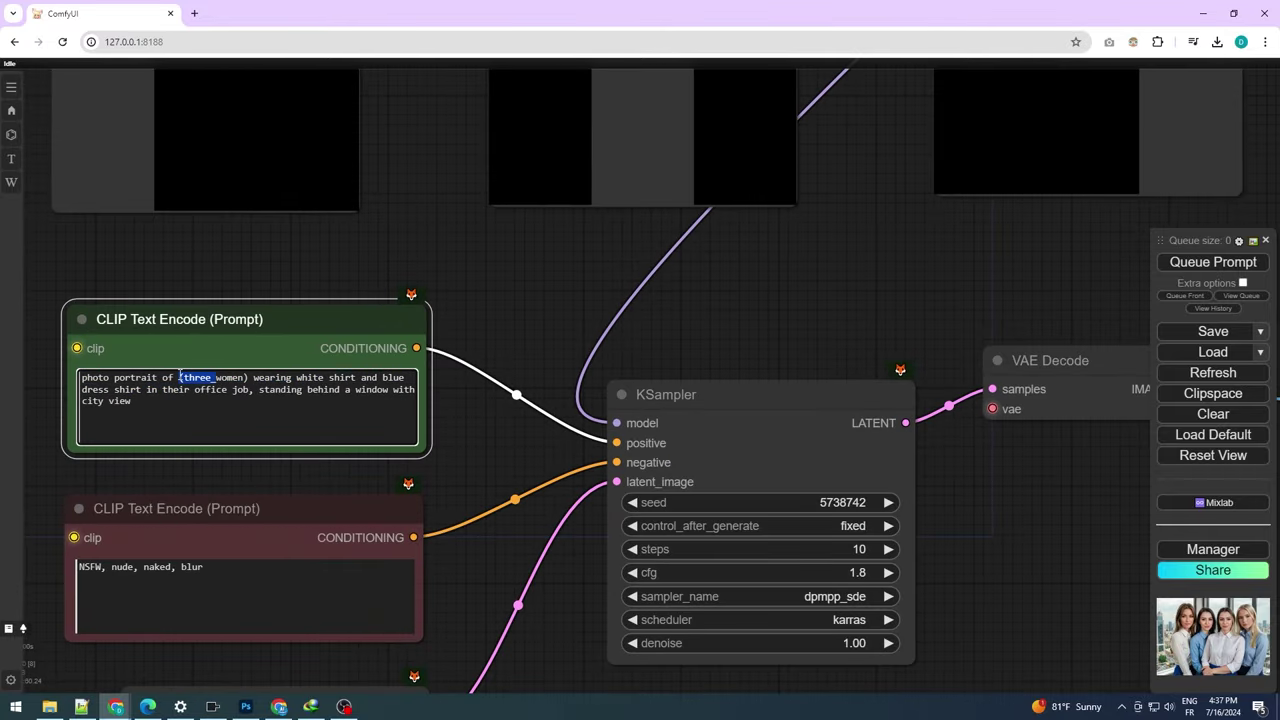
type("3")
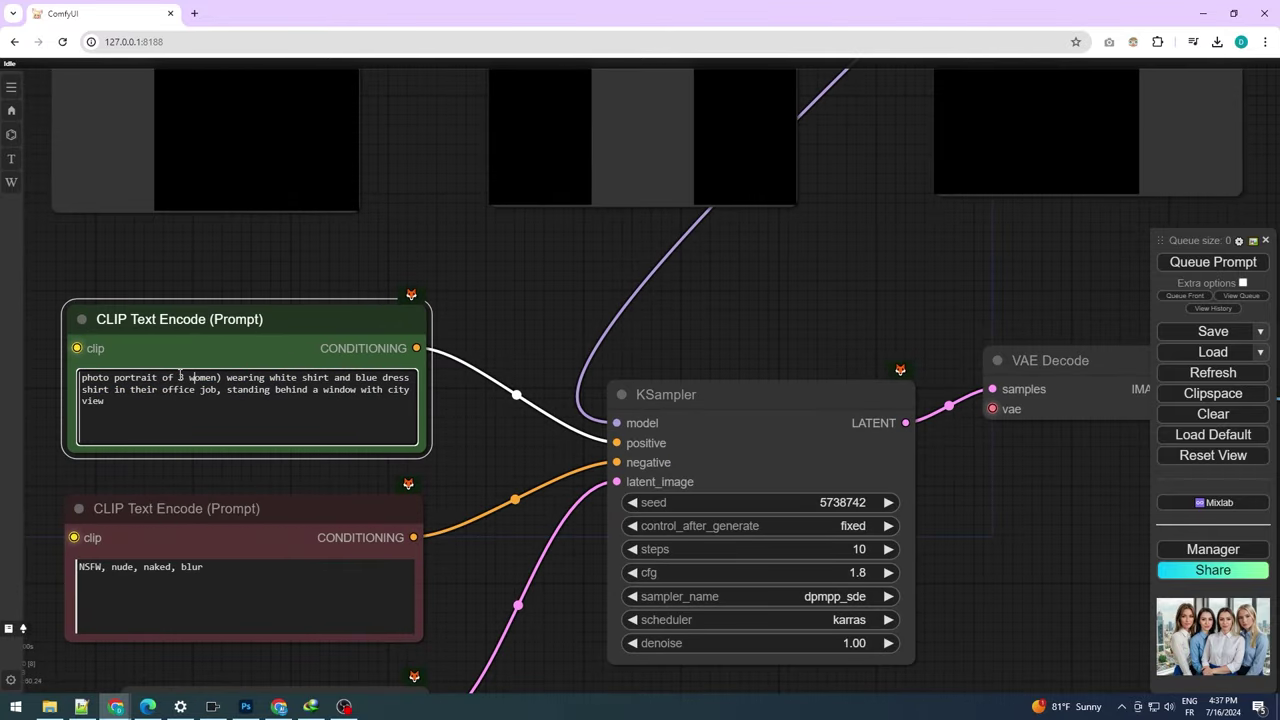
key("BackSpace")
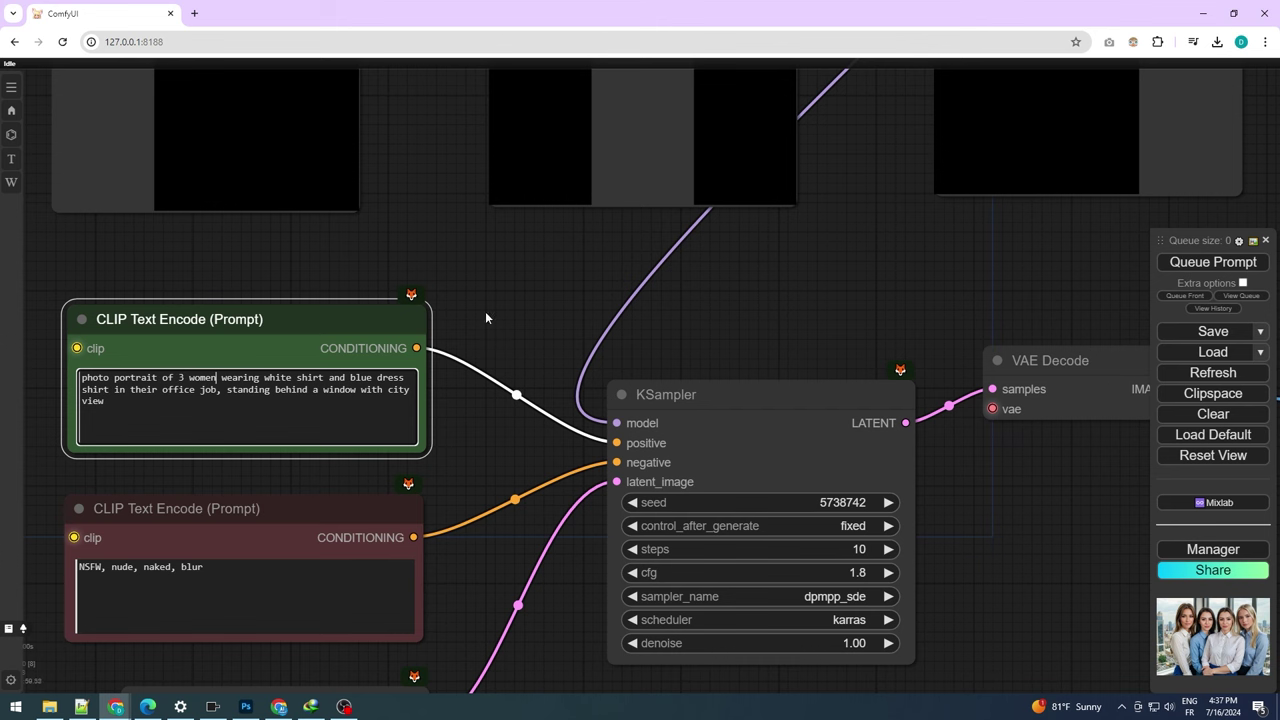
Set the Empty Latent Image batch size to 4 and queue a four-image batch
scroll(485, 318, "down", 4)
left_click(318, 567)
left_click(318, 567)
left_click(318, 567)
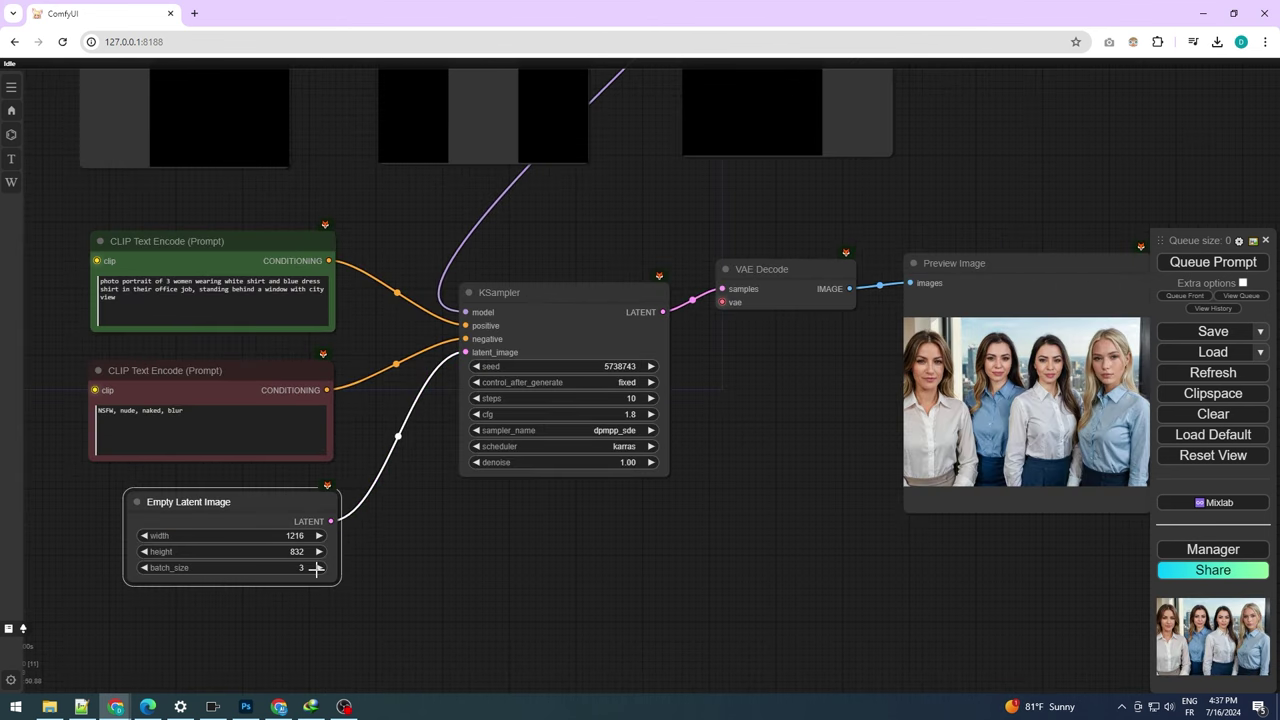
left_click(1210, 264)
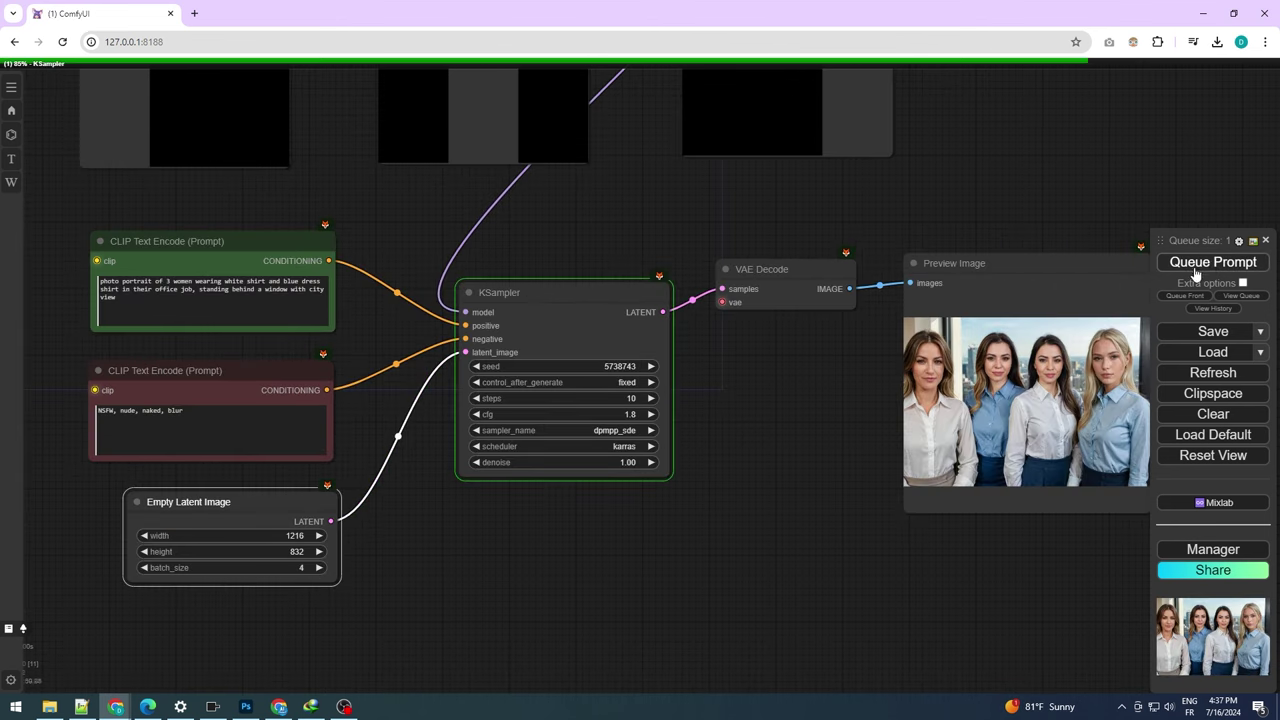
left_click_drag(1051, 211, 989, 249)
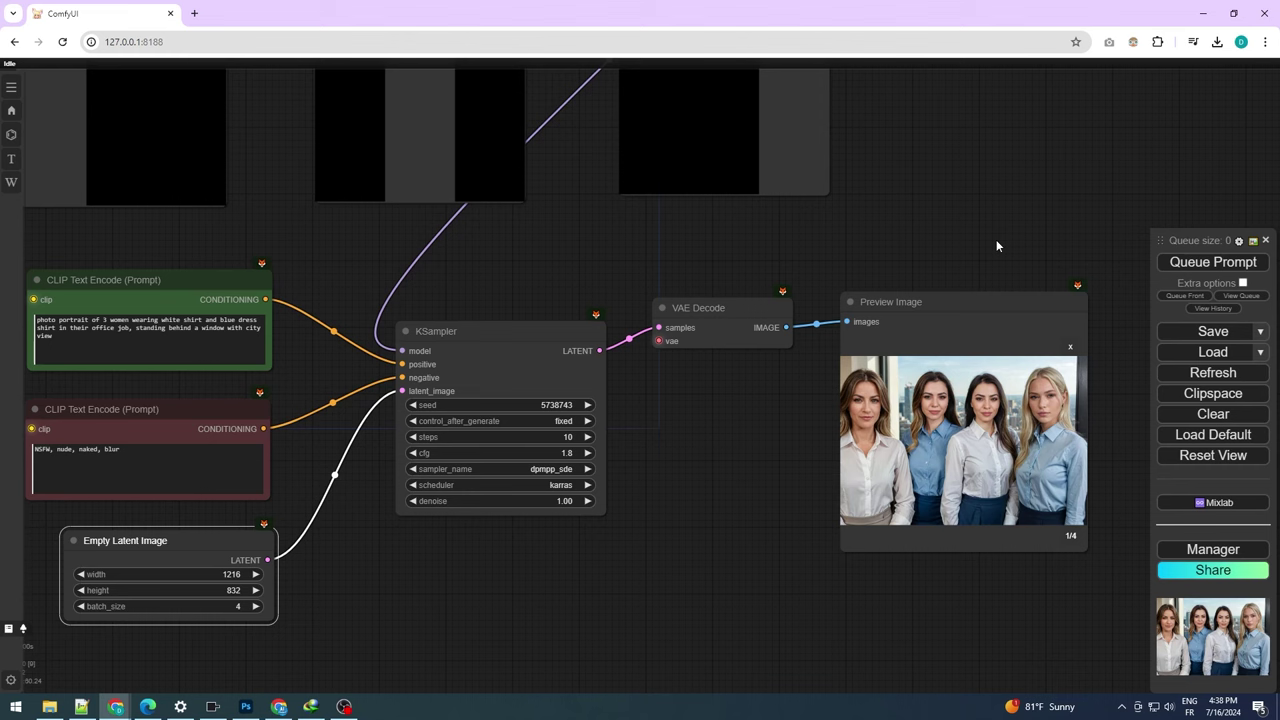
Step the Preview Image through generated images 2/4, 3/4 and 4/4
left_click(1069, 536)
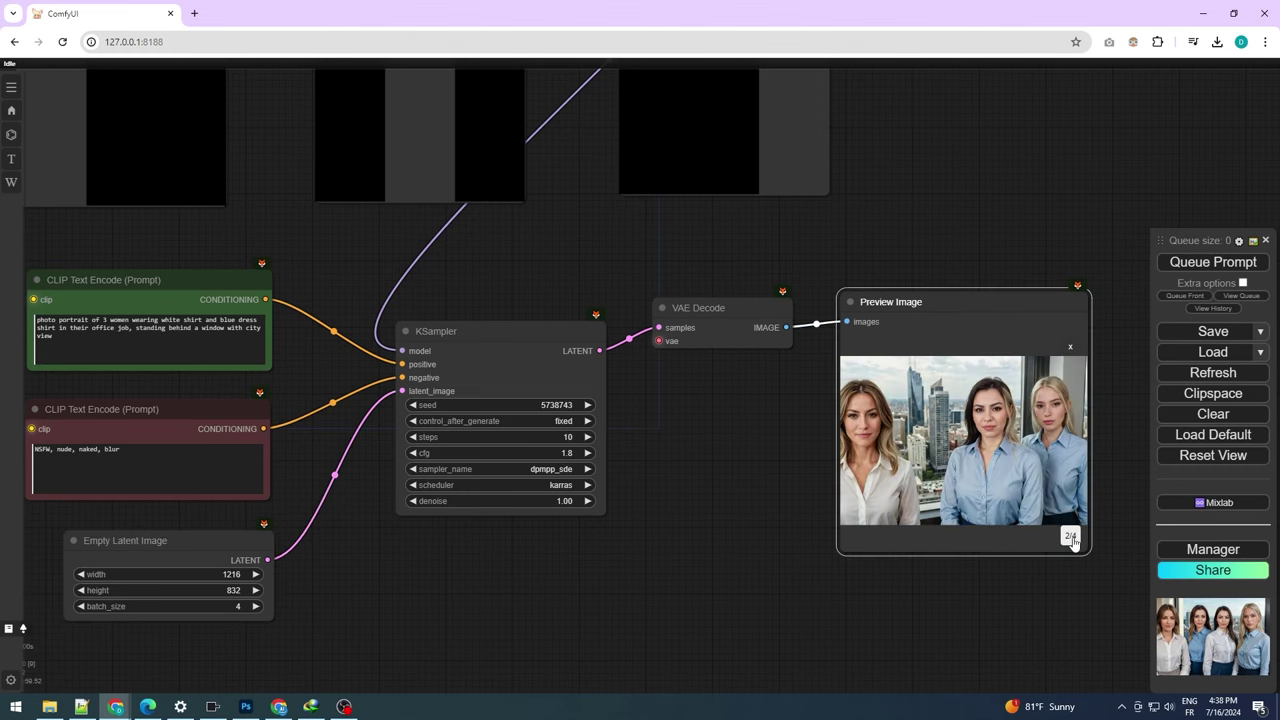
scroll(1047, 488, "up", 5)
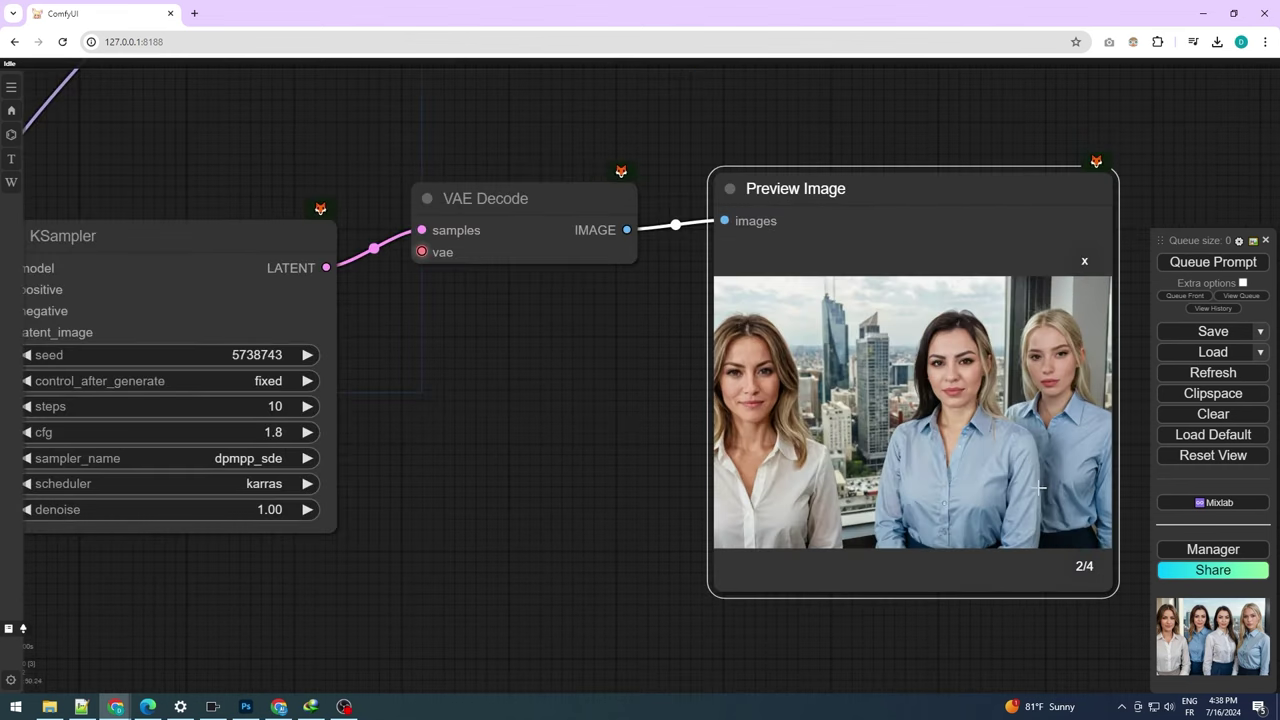
left_click(1084, 566)
scroll(1038, 399, "up", 3)
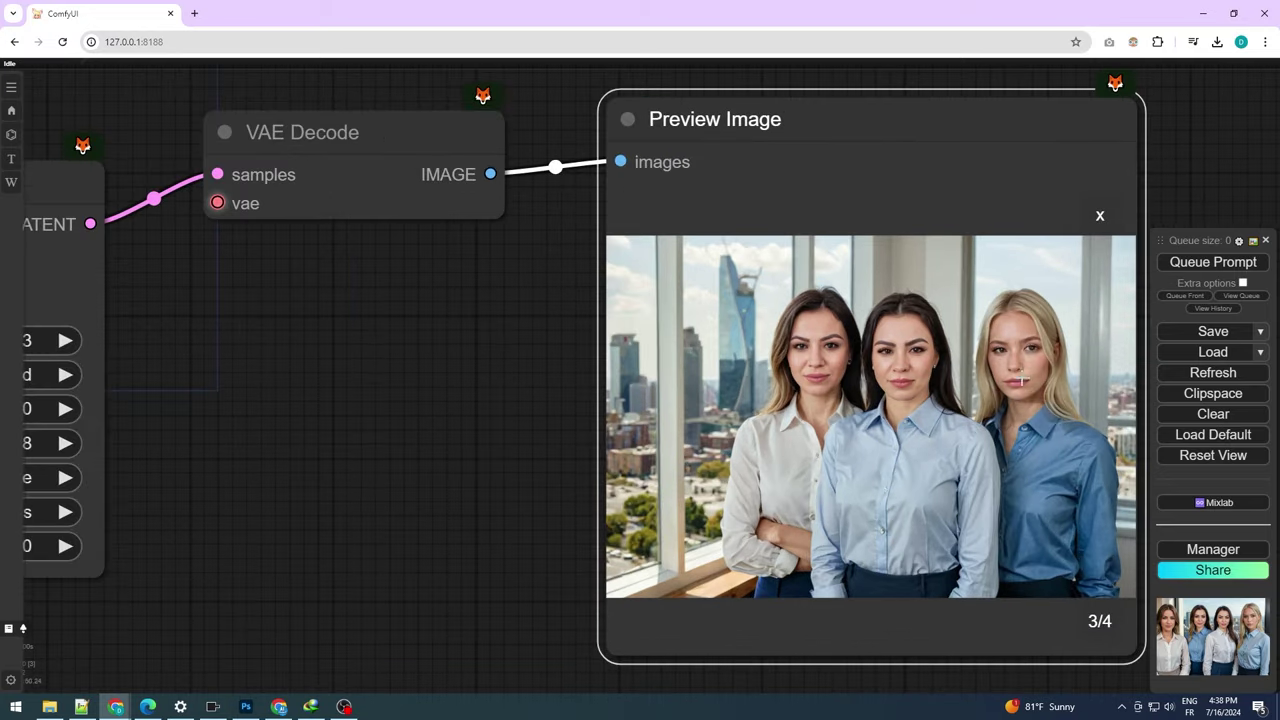
left_click(1100, 620)
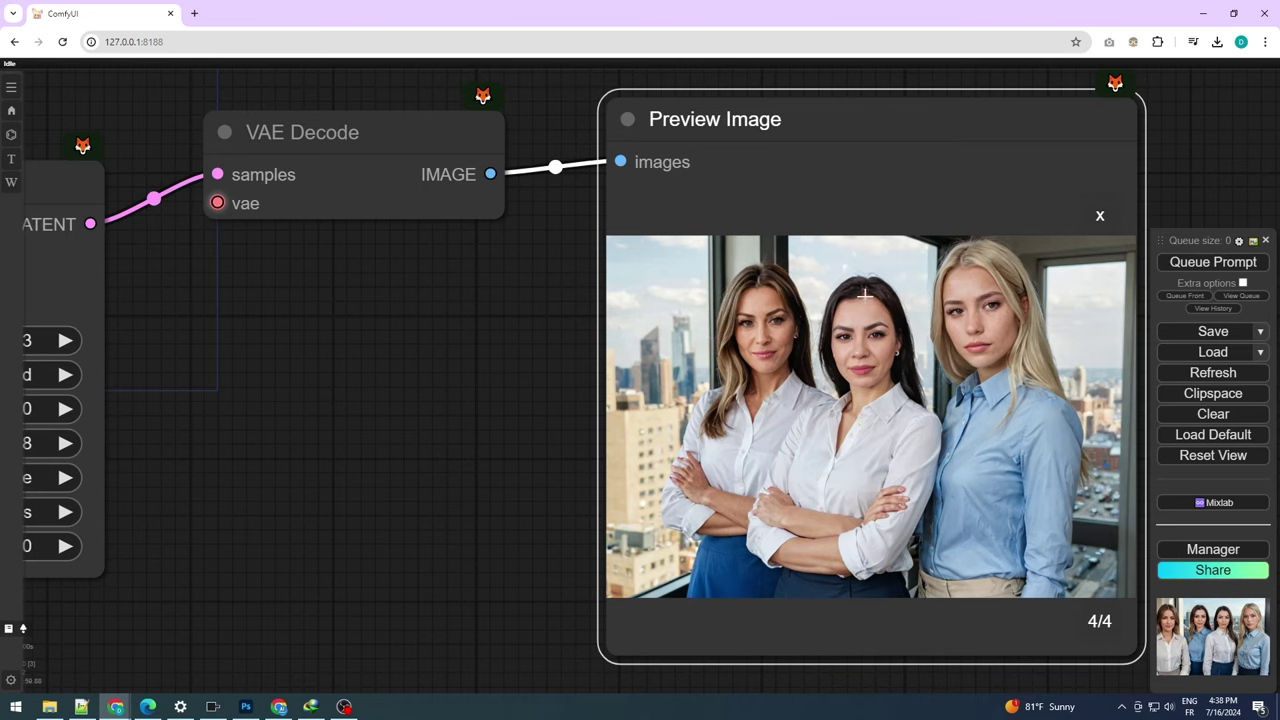
scroll(770, 320, "down", 5)
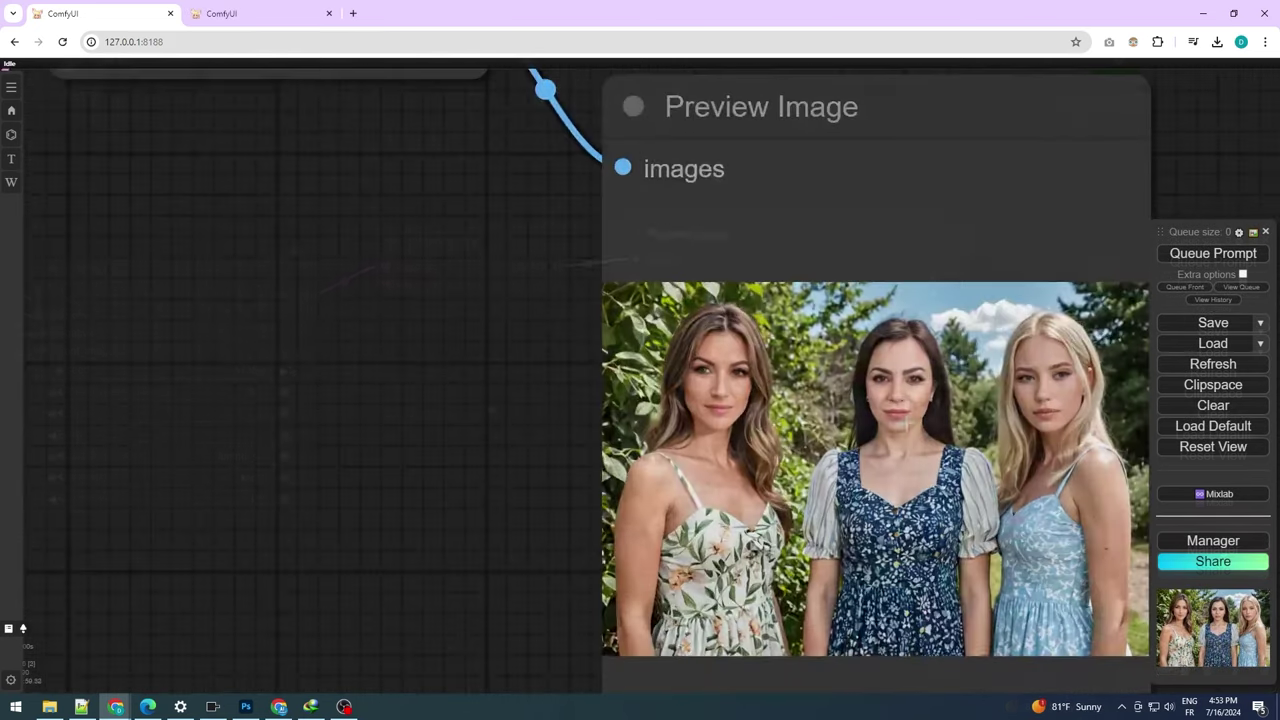
Move the Preview Image node up and left, then queue another generation
left_click_drag(515, 442, 416, 428)
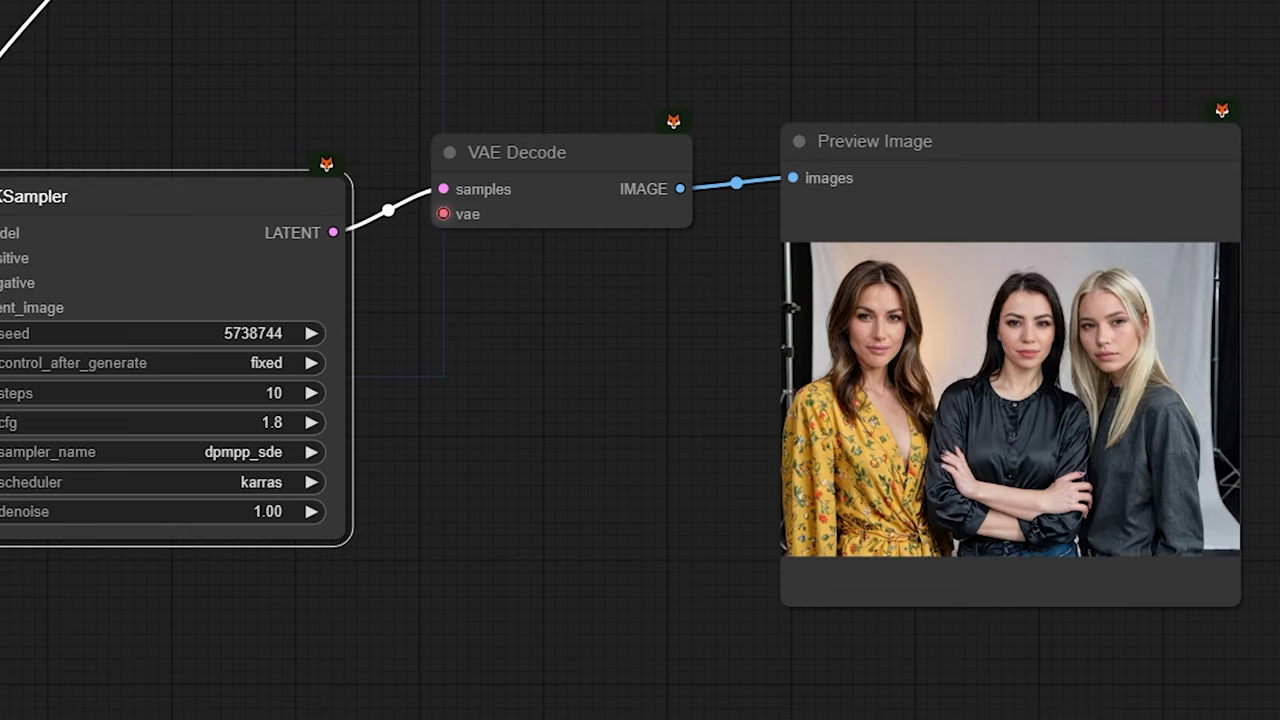
key("ctrl+Return")
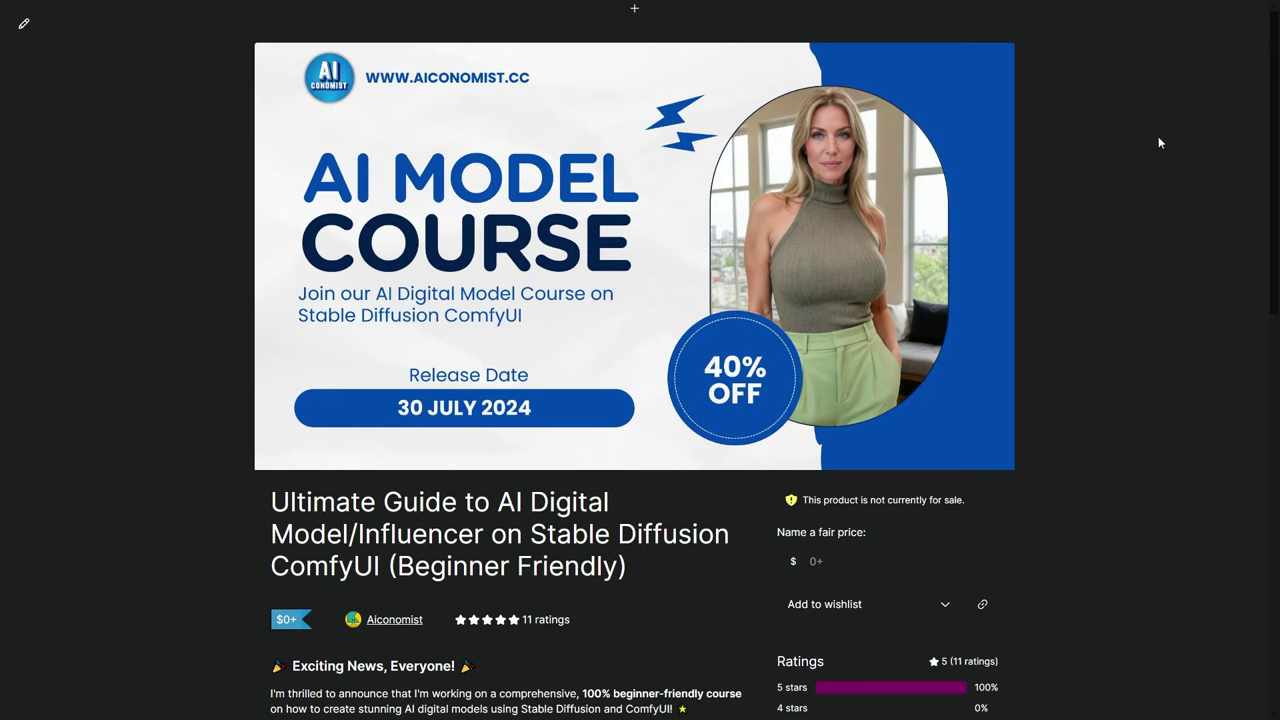
Scroll the Gumroad course page down to the description and five-star ratings
scroll(1158, 138, "down", 3)
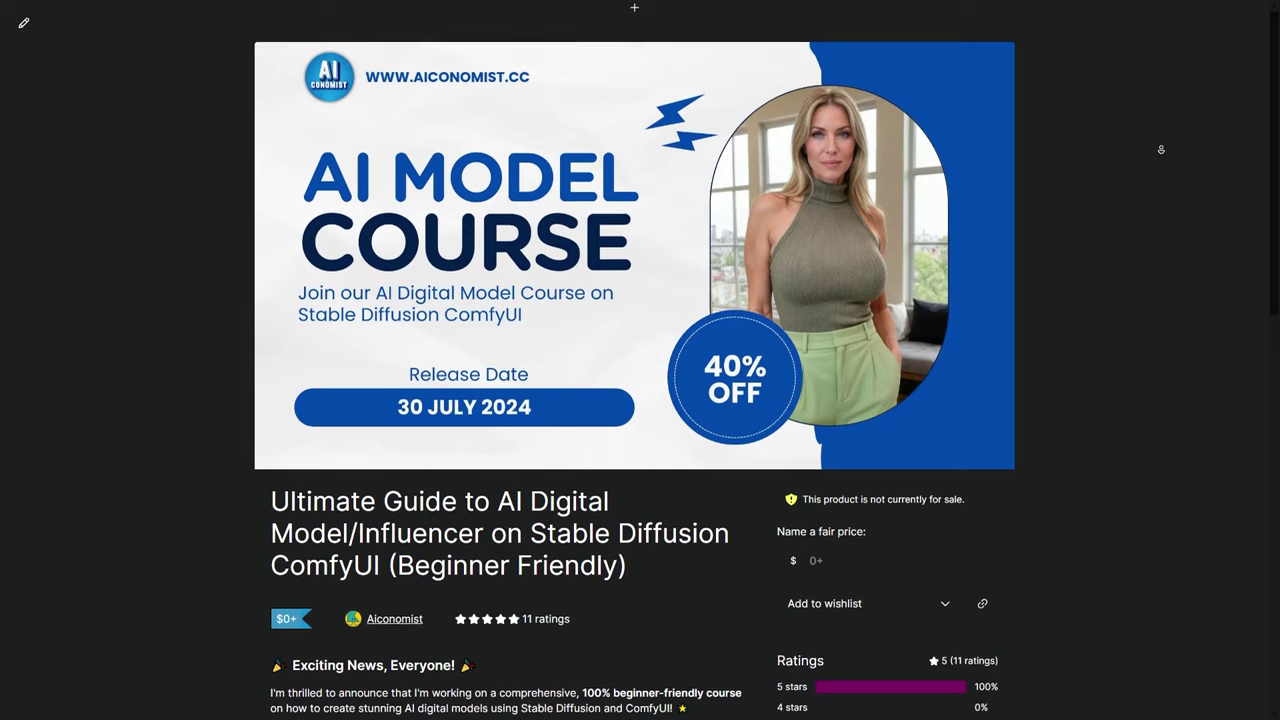
scroll(1165, 176, "down", 3)
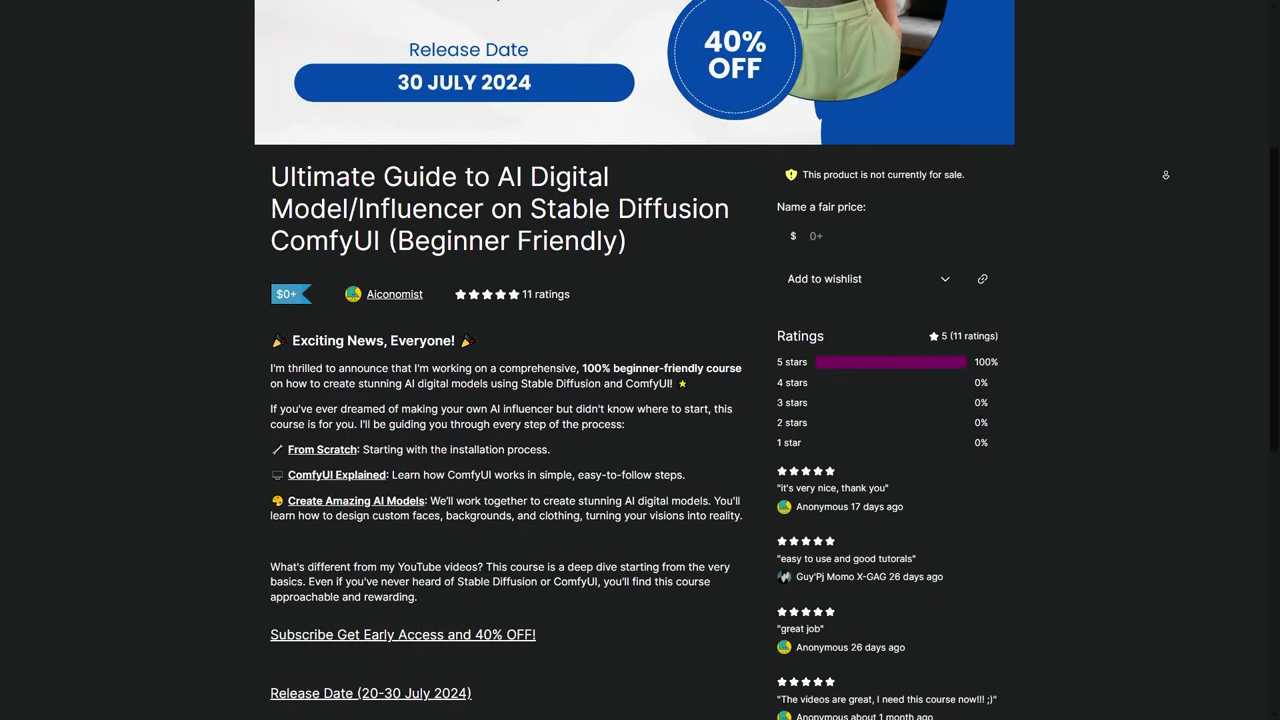